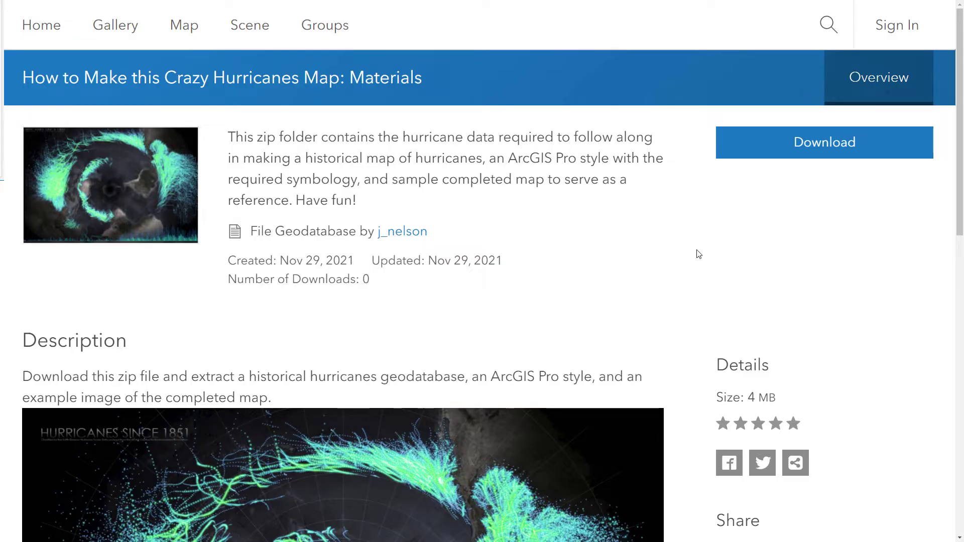
Review the item description and download the HurricanesMap materials zip from ArcGIS Online
scroll(693, 276, down, 2)
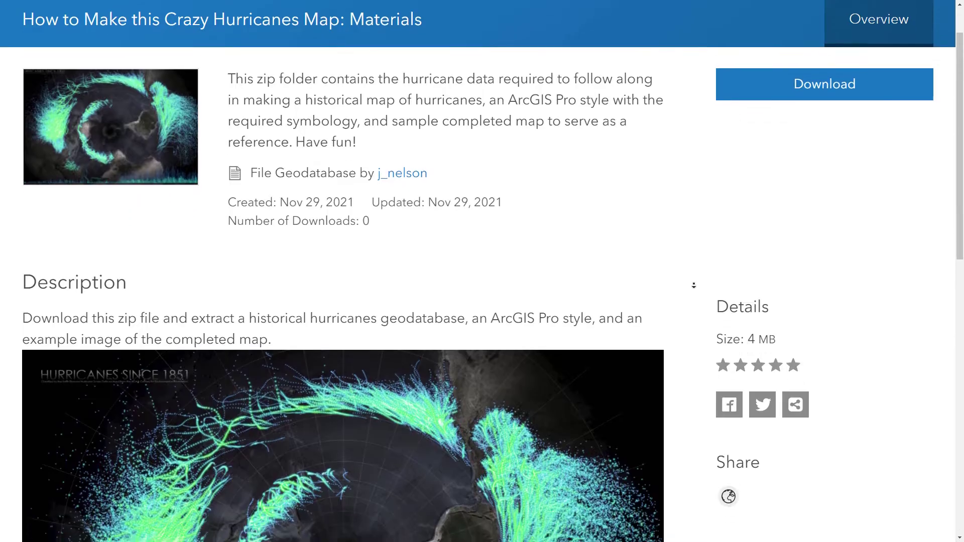
scroll(694, 285, down, 4)
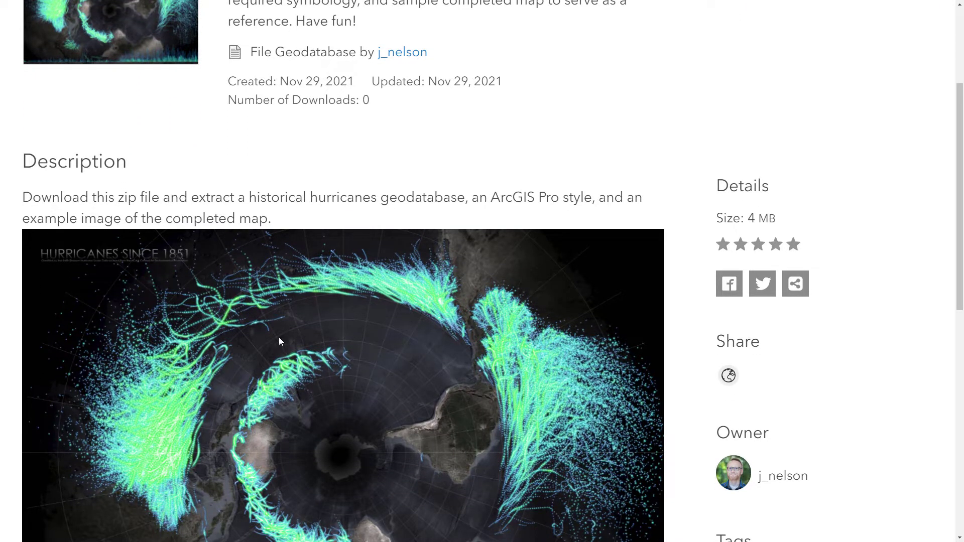
scroll(457, 454, up, 6)
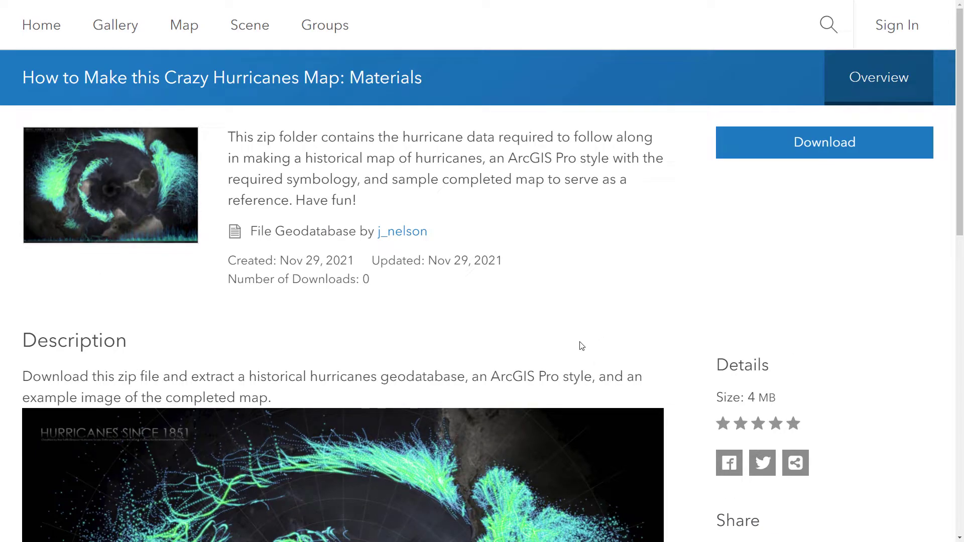
scroll(352, 462, down, 3)
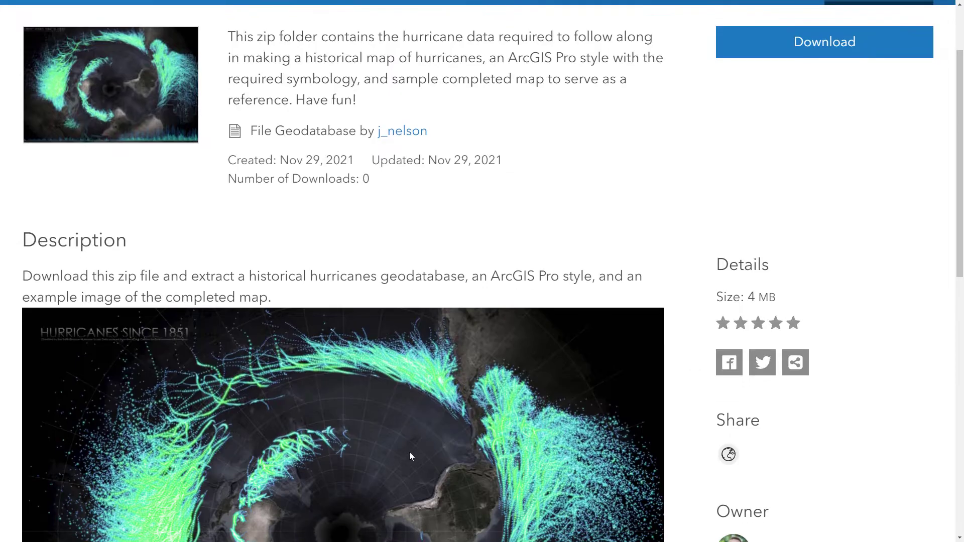
scroll(351, 467, down, 3)
scroll(496, 329, up, 6)
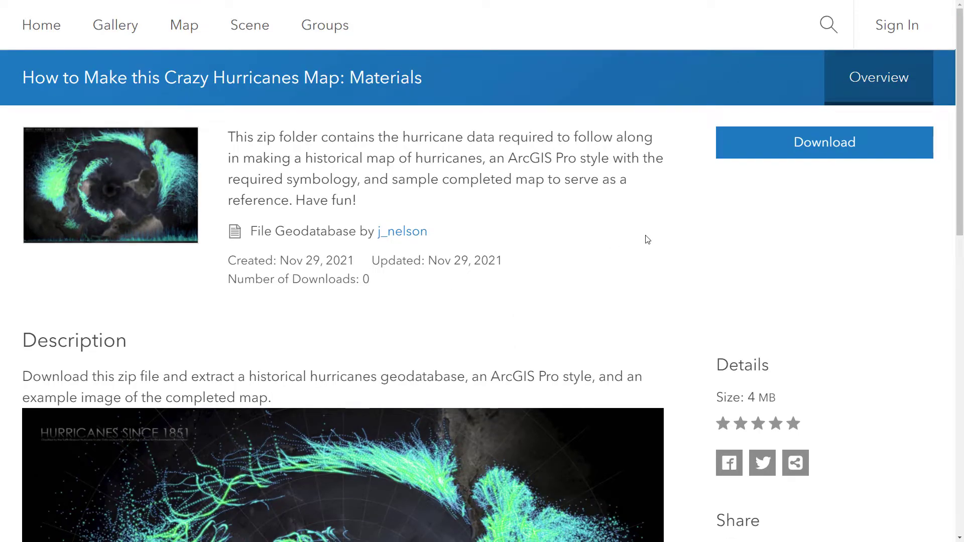
click(828, 151)
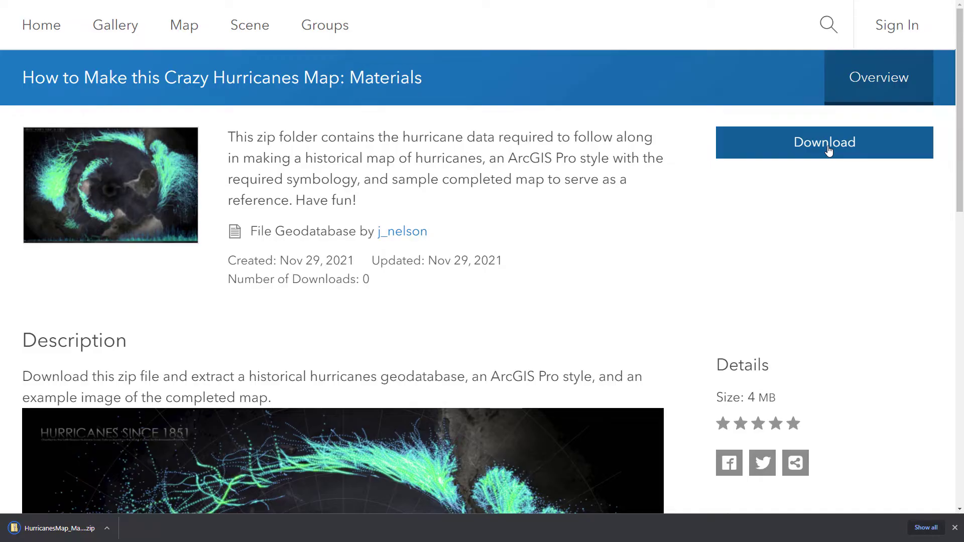
Copy Hurricanes.gdb, HurricanesMap.stylx and HurricanesSince1851.jpg from the zip into ProjectMaterials, then preview the JPG
click(55, 531)
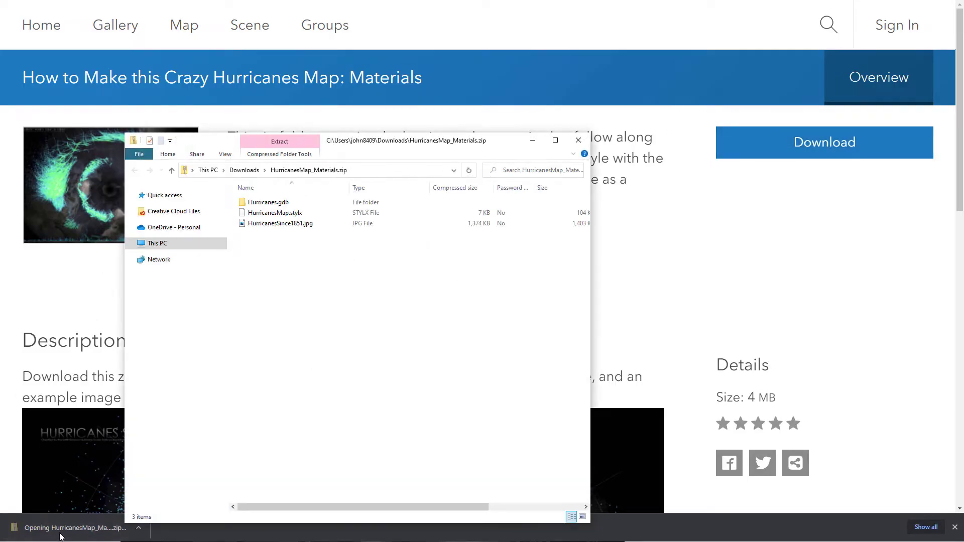
drag(416, 147, 714, 114)
drag(0, 244, 292, 122)
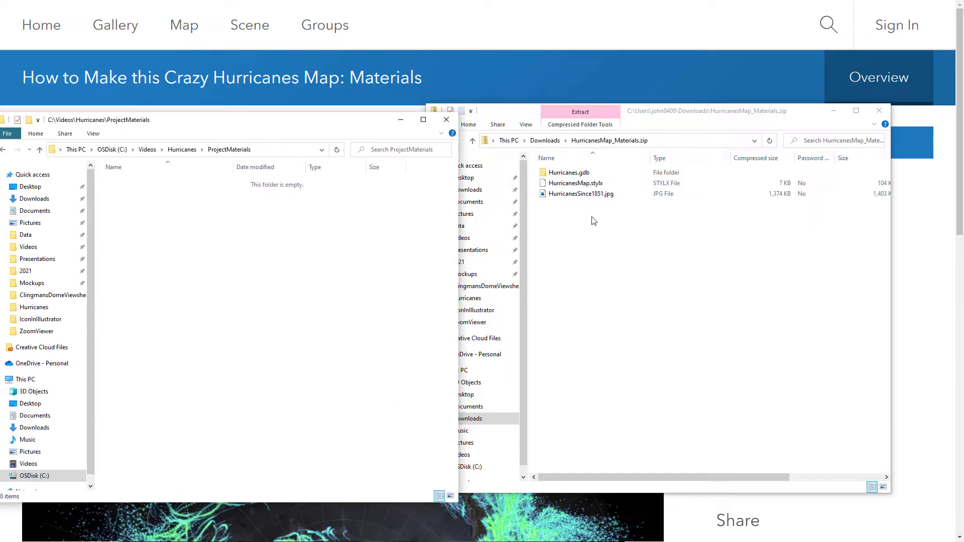
drag(594, 221, 234, 263)
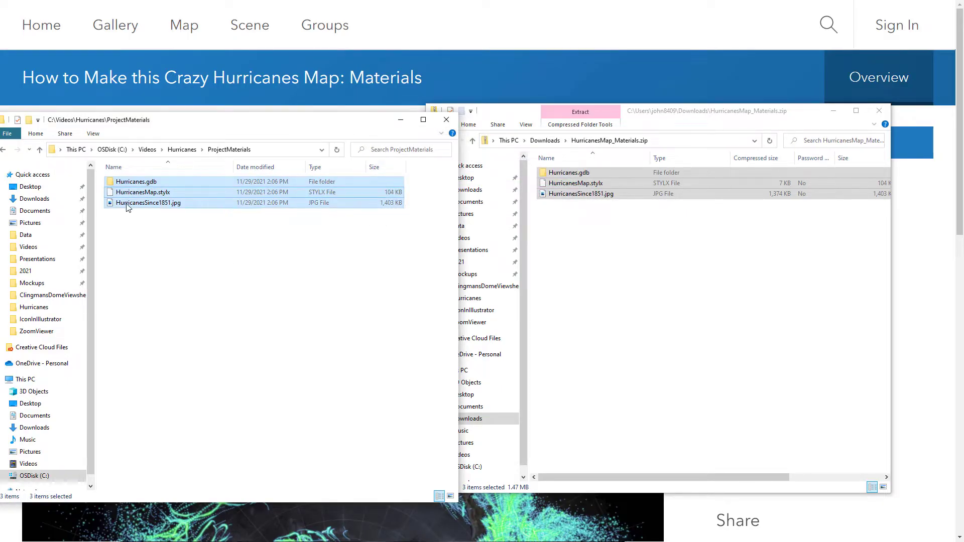
double_click(149, 203)
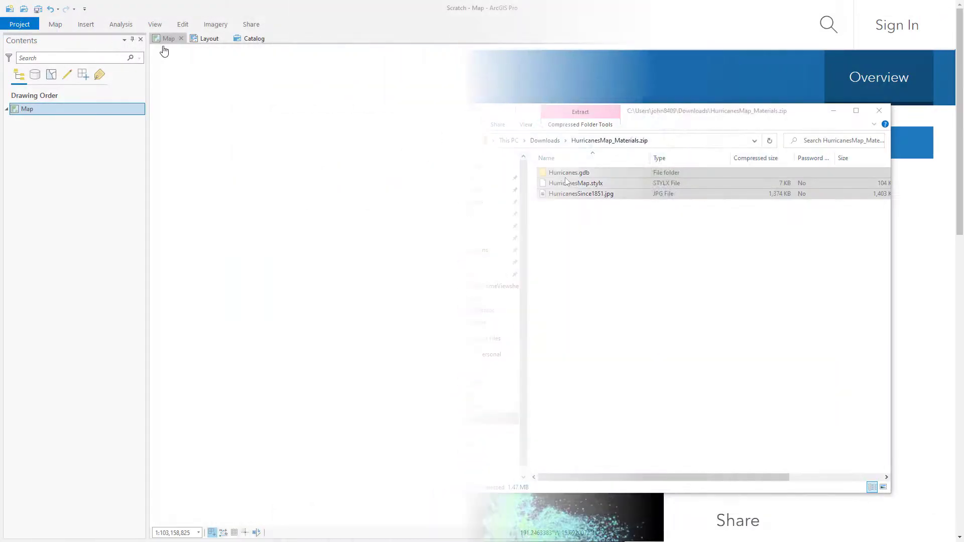
Add HurricanesMap.stylx to the project's Styles folder in the Catalog
click(209, 40)
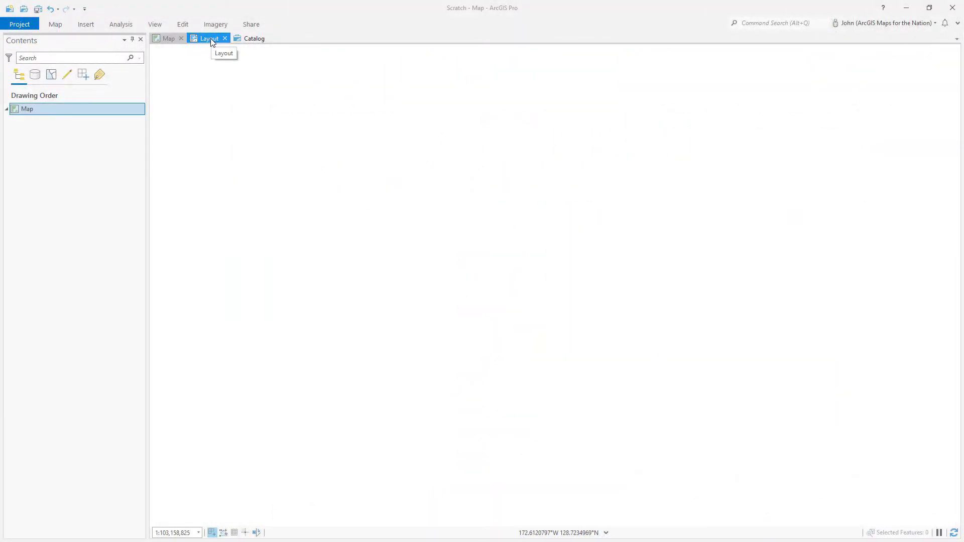
click(251, 39)
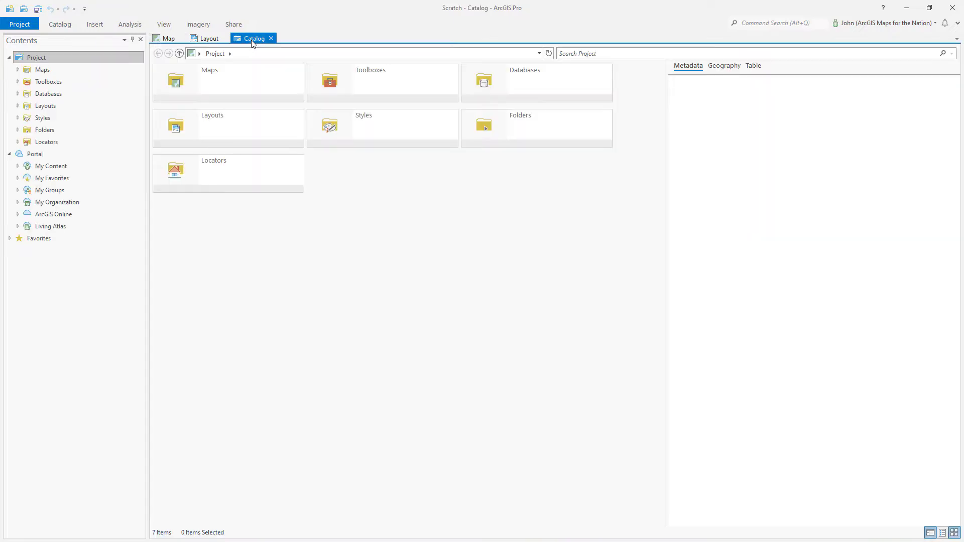
double_click(383, 134)
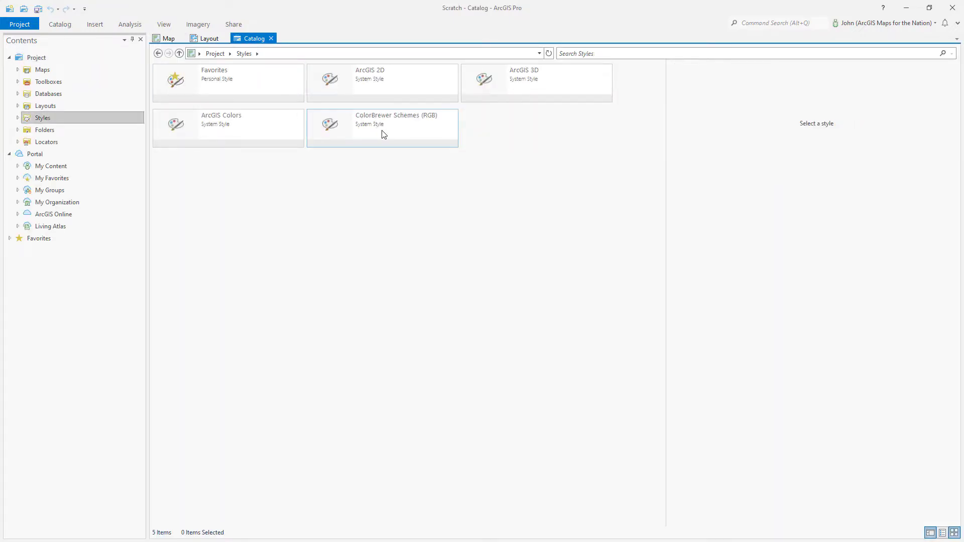
right_click(500, 143)
mouse_move(514, 147)
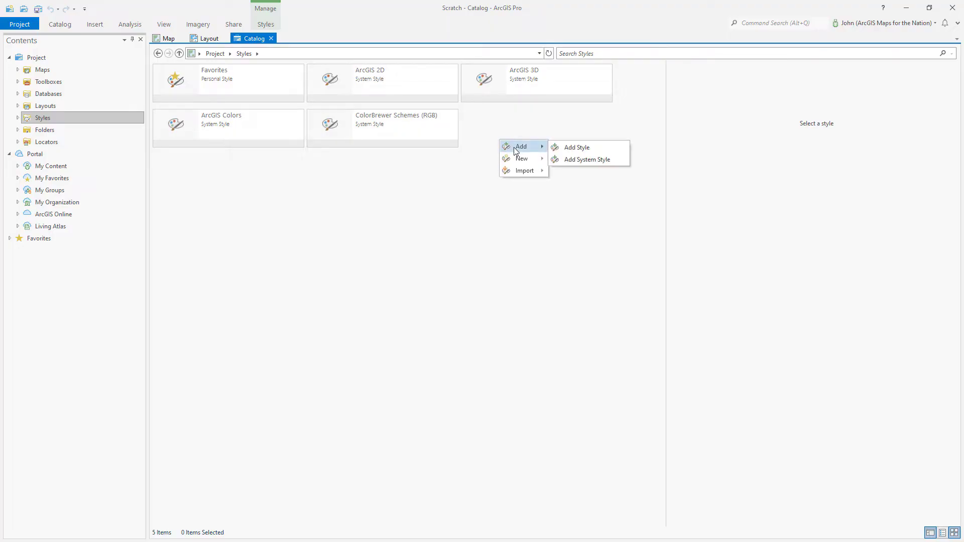
click(576, 148)
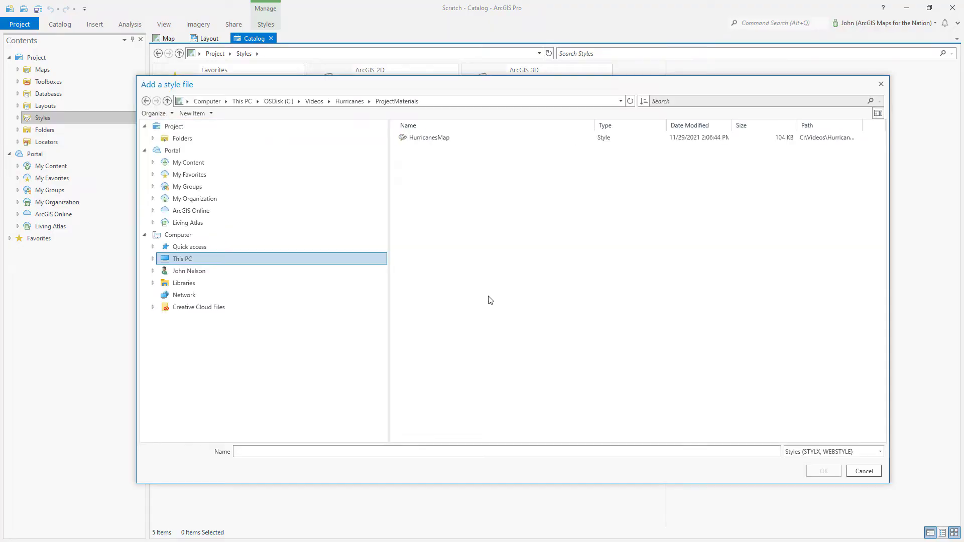
click(450, 141)
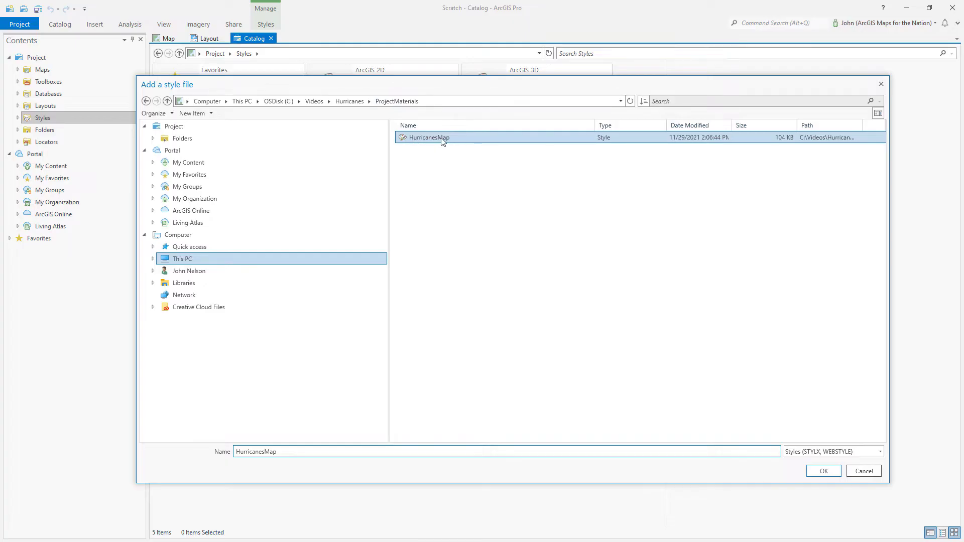
click(822, 475)
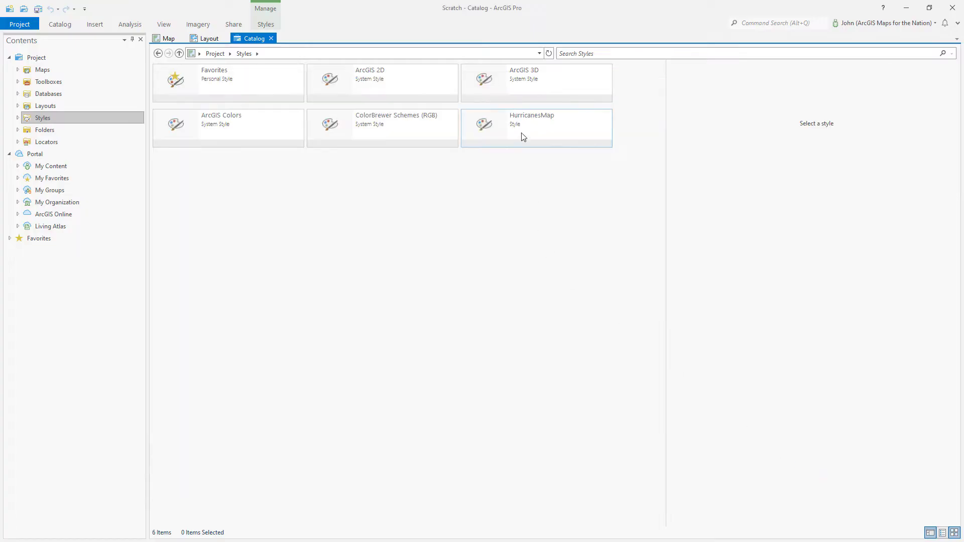
click(523, 131)
double_click(523, 132)
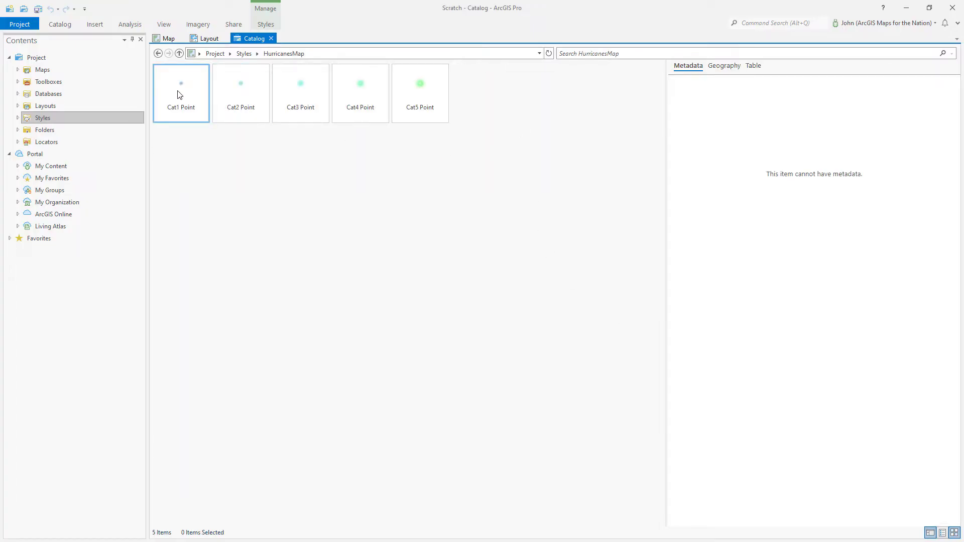
click(266, 25)
click(205, 37)
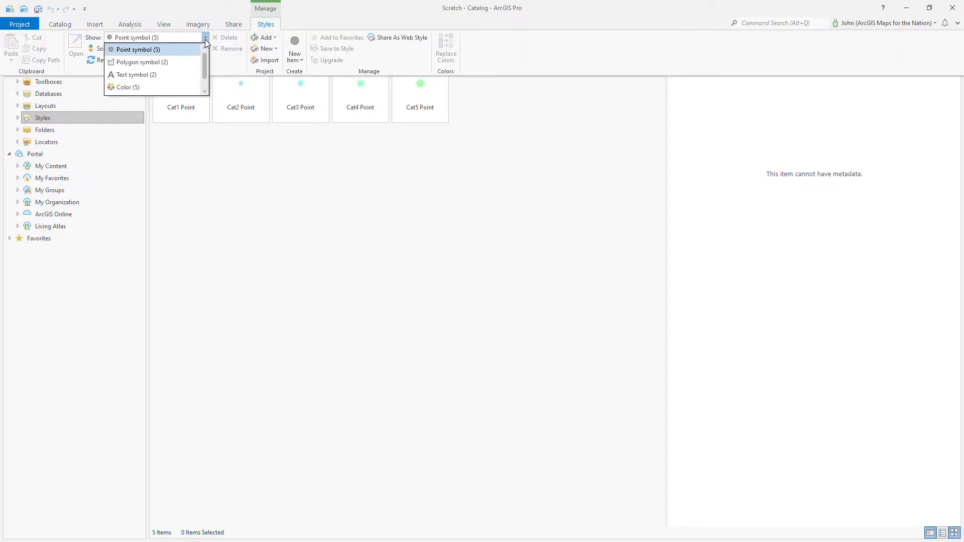
click(186, 61)
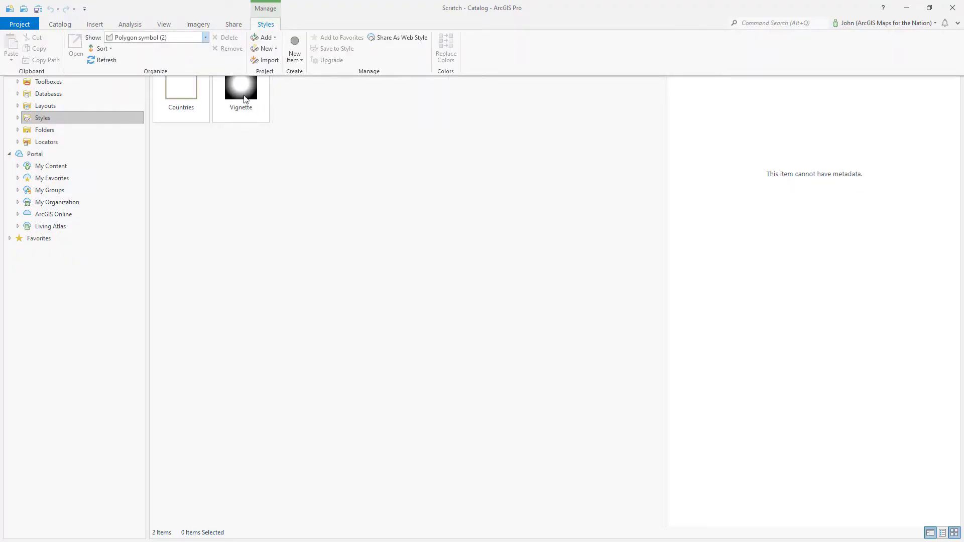
click(269, 236)
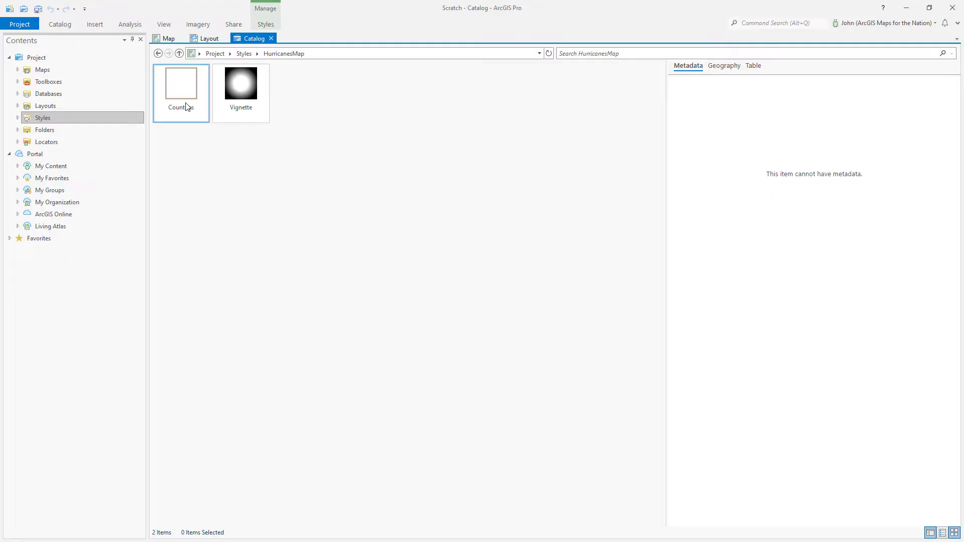
click(265, 24)
click(205, 38)
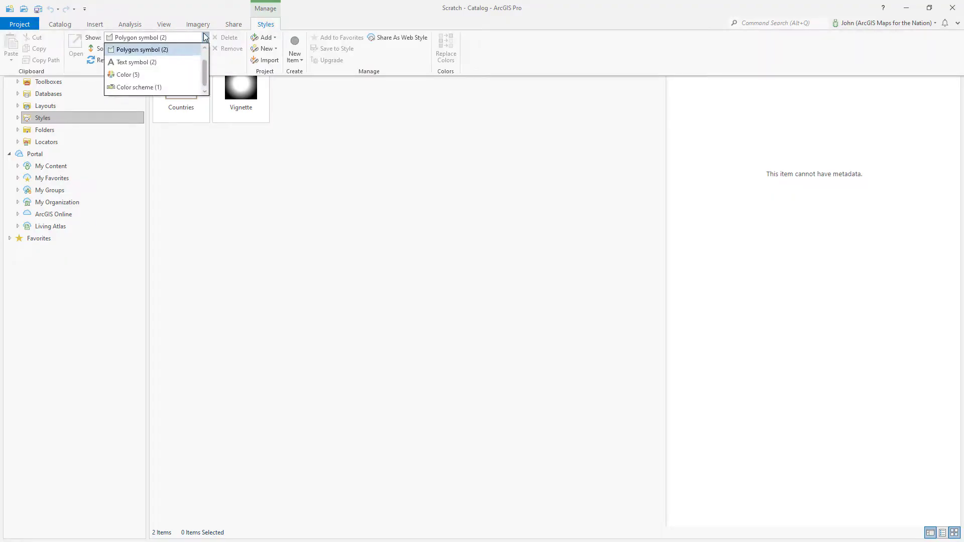
click(178, 75)
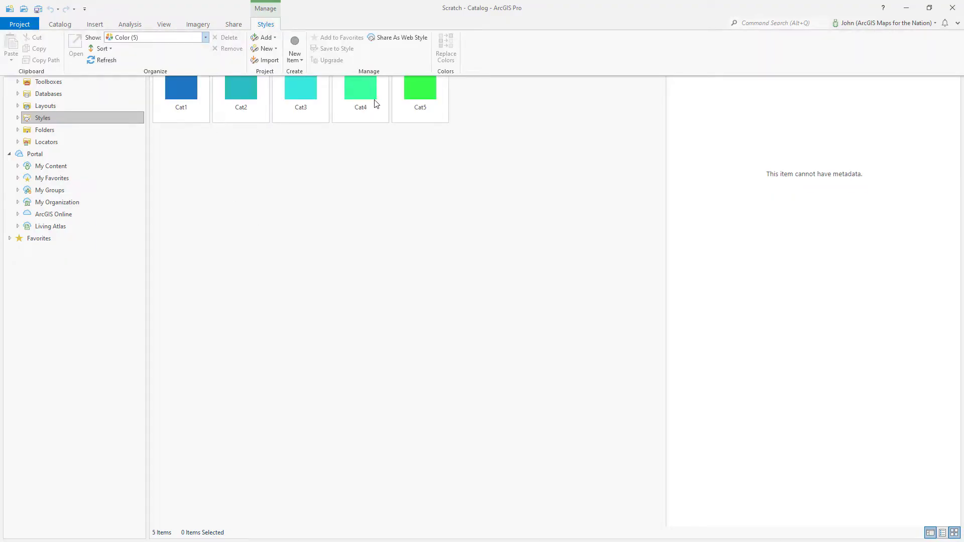
click(206, 38)
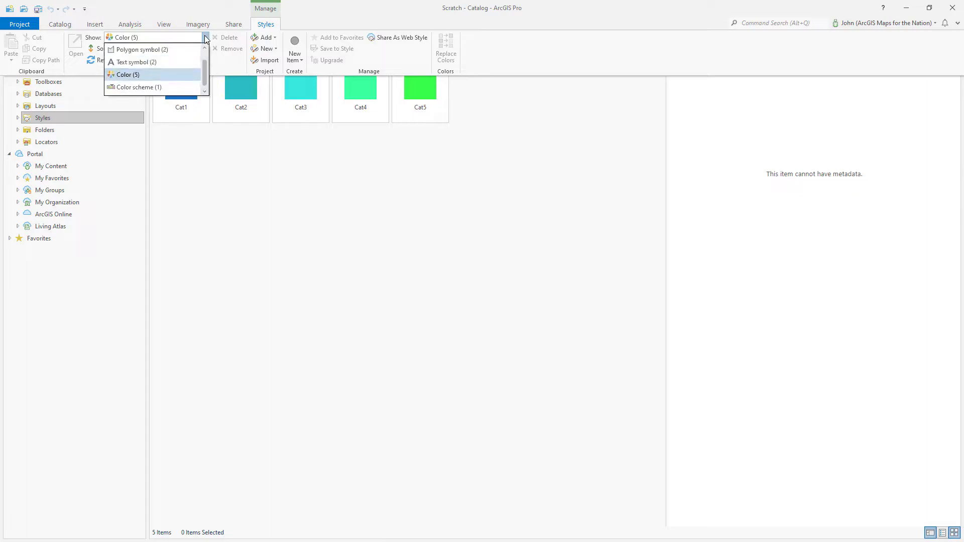
click(159, 87)
click(242, 216)
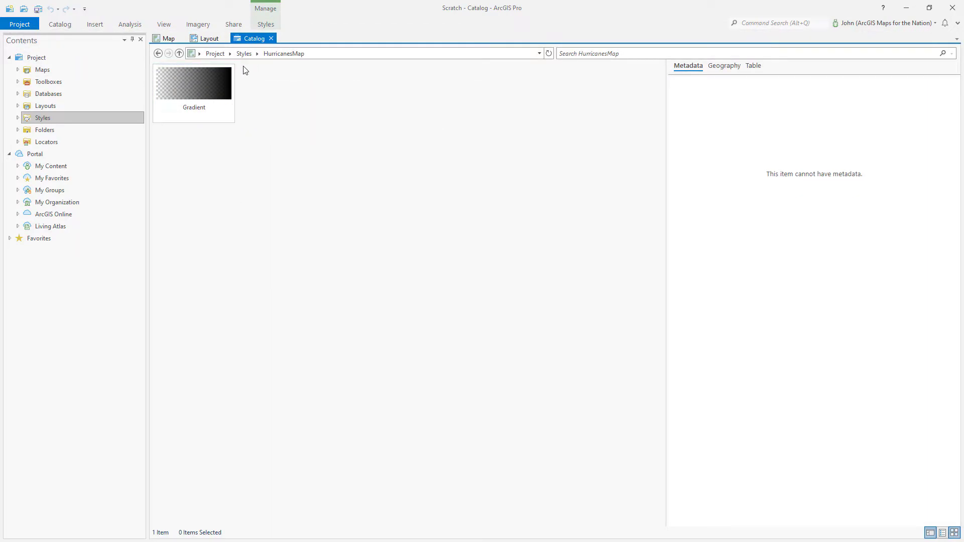
click(244, 53)
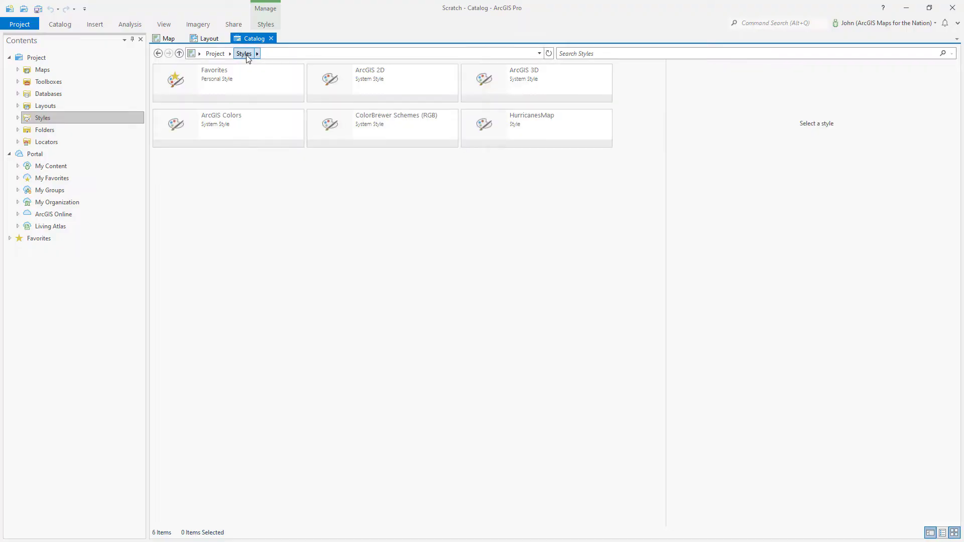
click(169, 38)
Add the Hurricanes feature class from Hurricanes.gdb to the map
right_click(86, 107)
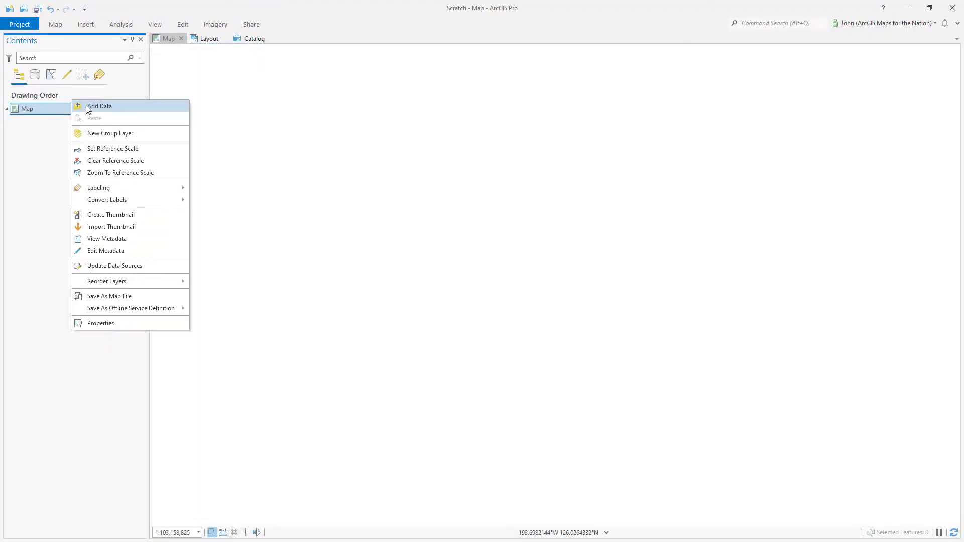
click(105, 106)
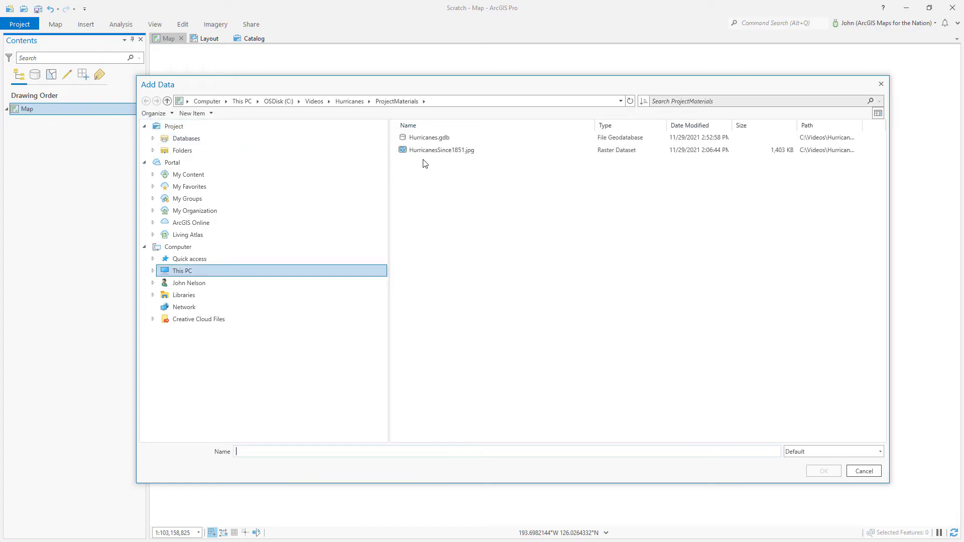
double_click(424, 138)
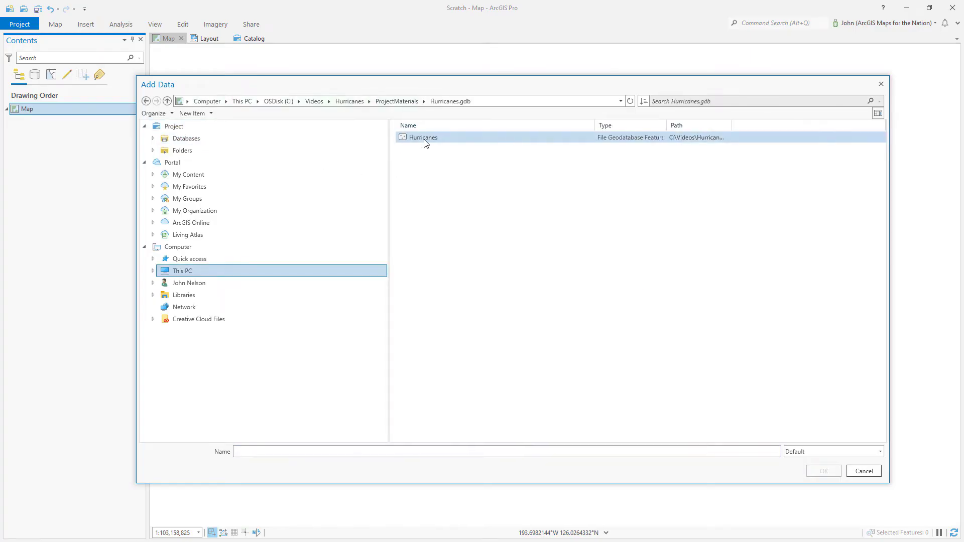
click(425, 138)
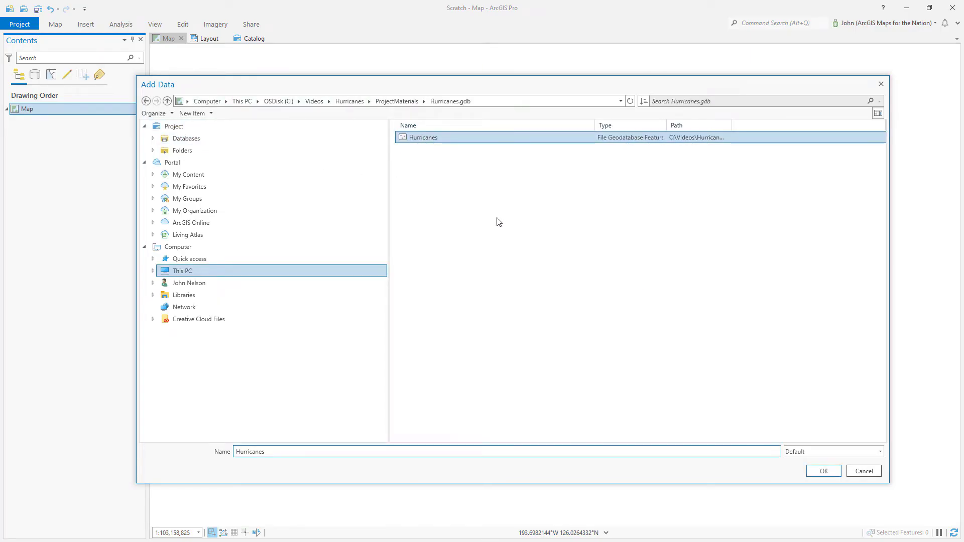
click(824, 471)
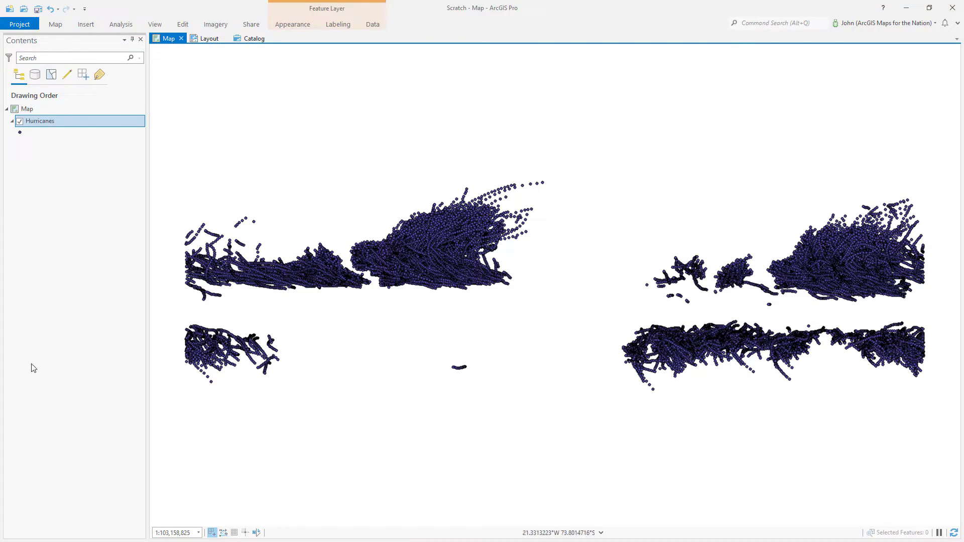
Add World Imagery (Firefly) from Living Atlas via a 'firefly' search, then nudge the map upward
click(53, 108)
right_click(53, 109)
key(Escape)
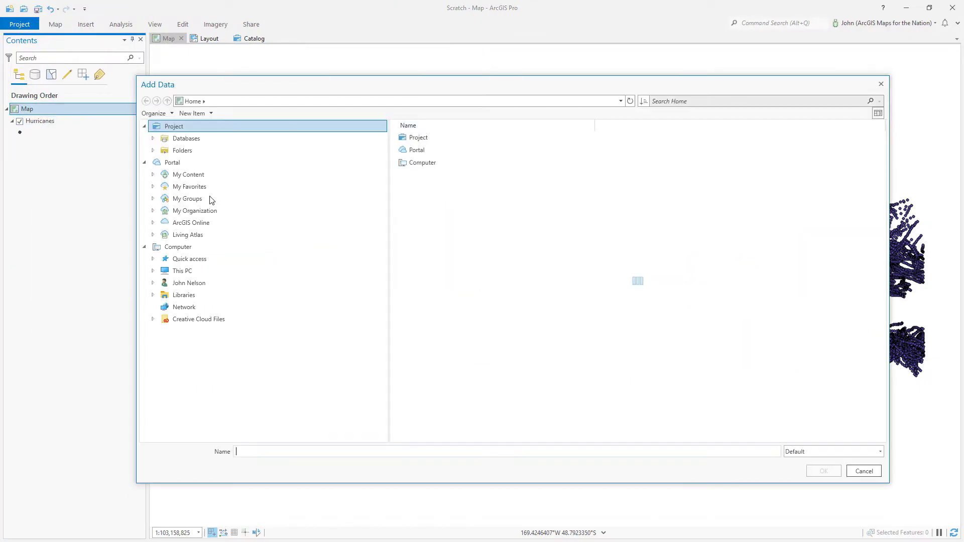
click(204, 234)
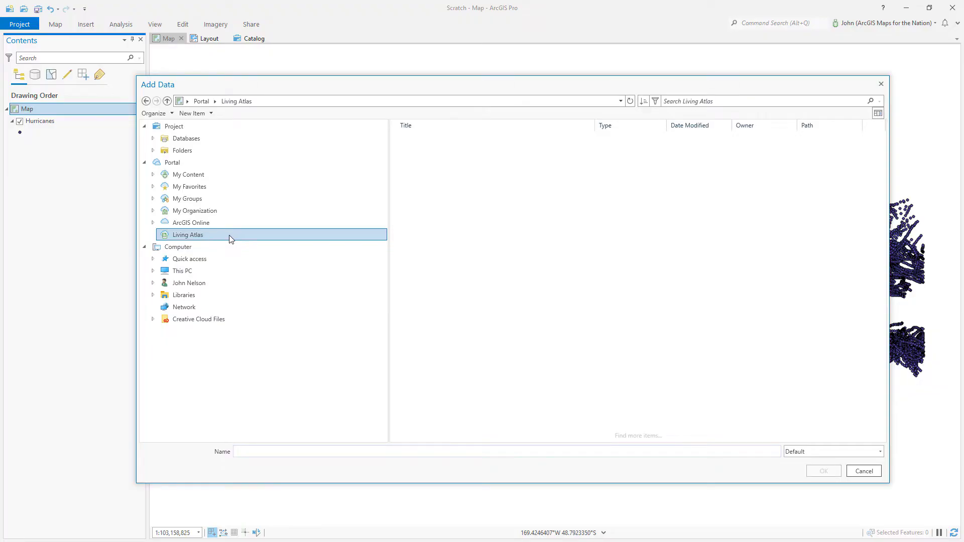
click(703, 101)
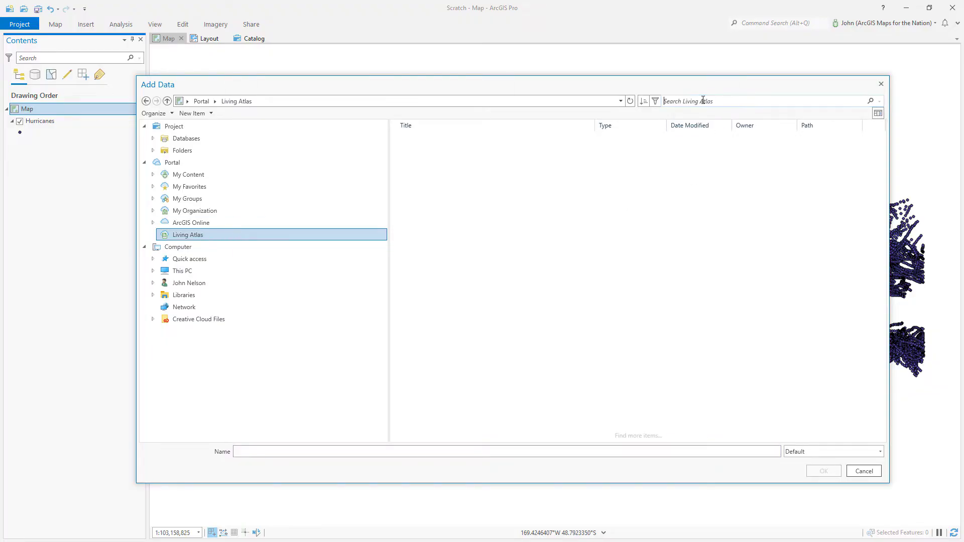
text(firefly)
key(Return)
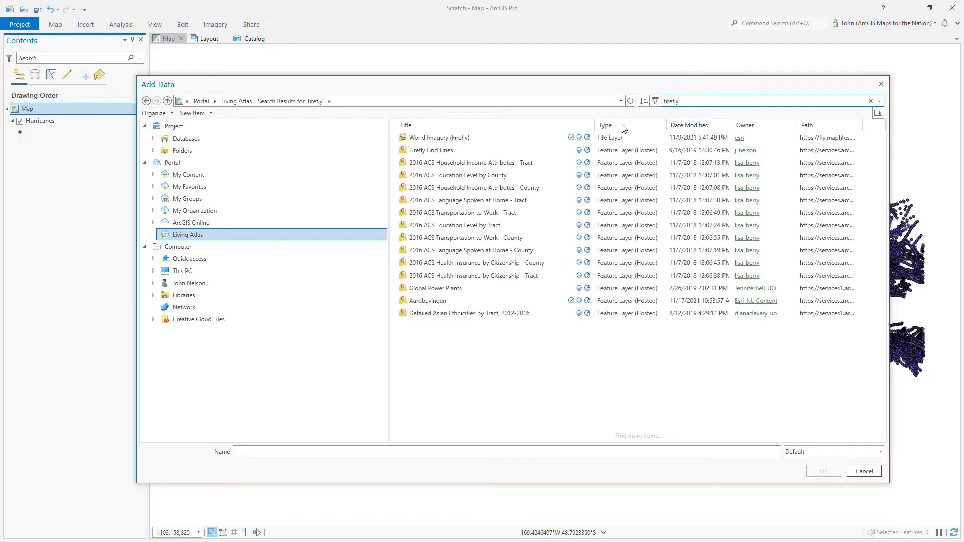
click(436, 138)
click(823, 470)
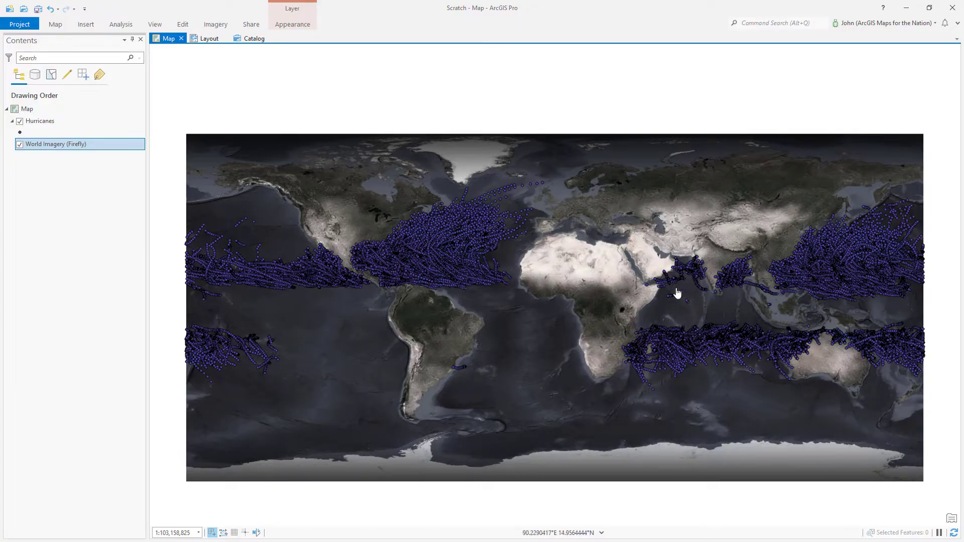
drag(419, 328, 356, 307)
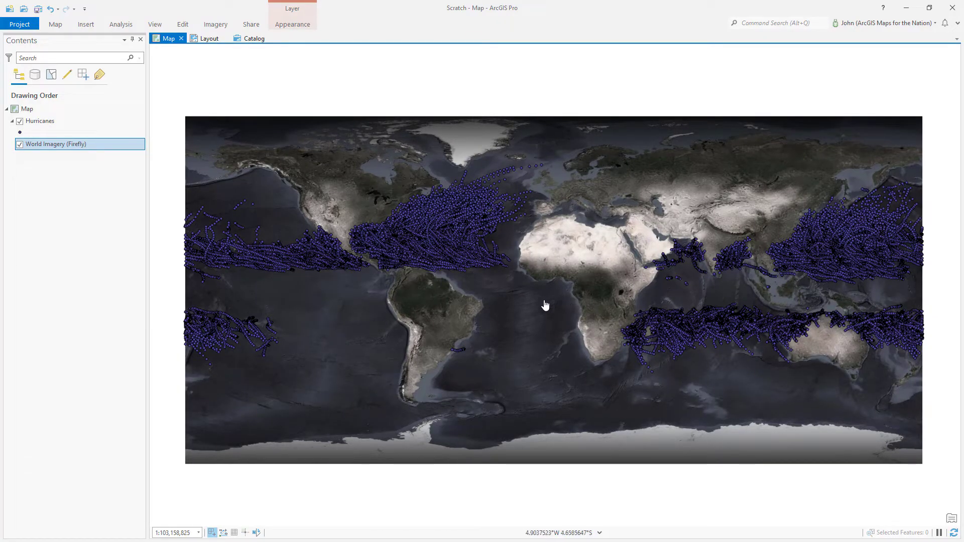
In Map Properties, set the coordinate system to Projected > Polar > South Pole Stereographic
double_click(46, 110)
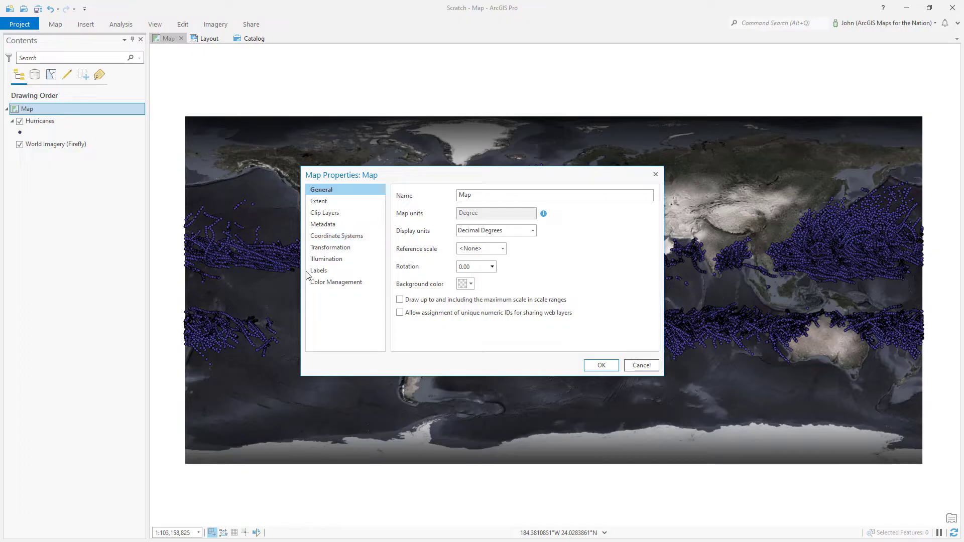
click(327, 239)
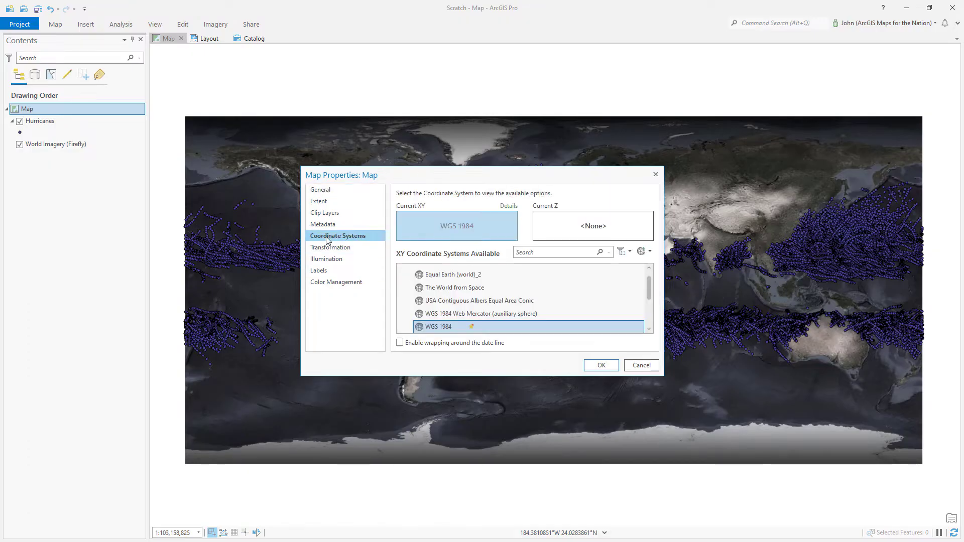
click(538, 252)
text(polar)
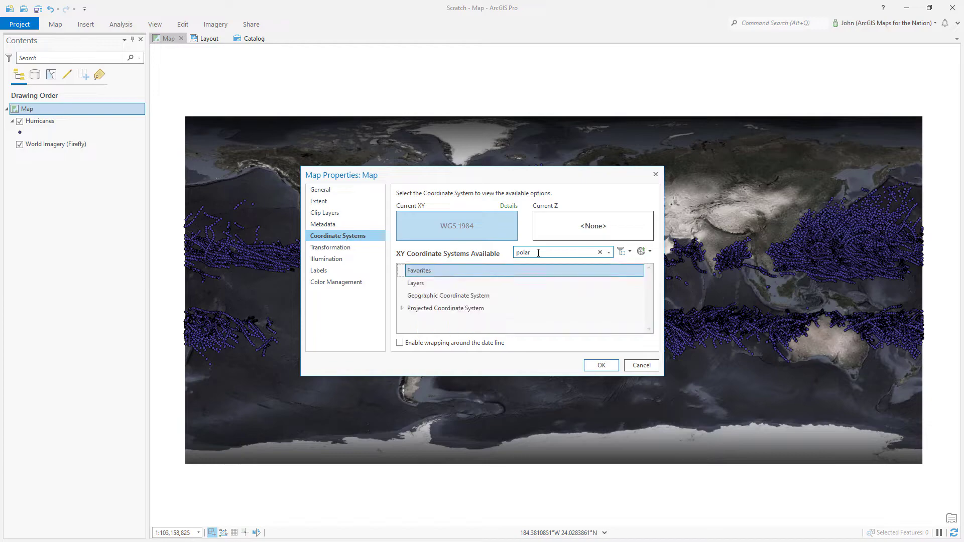
click(402, 309)
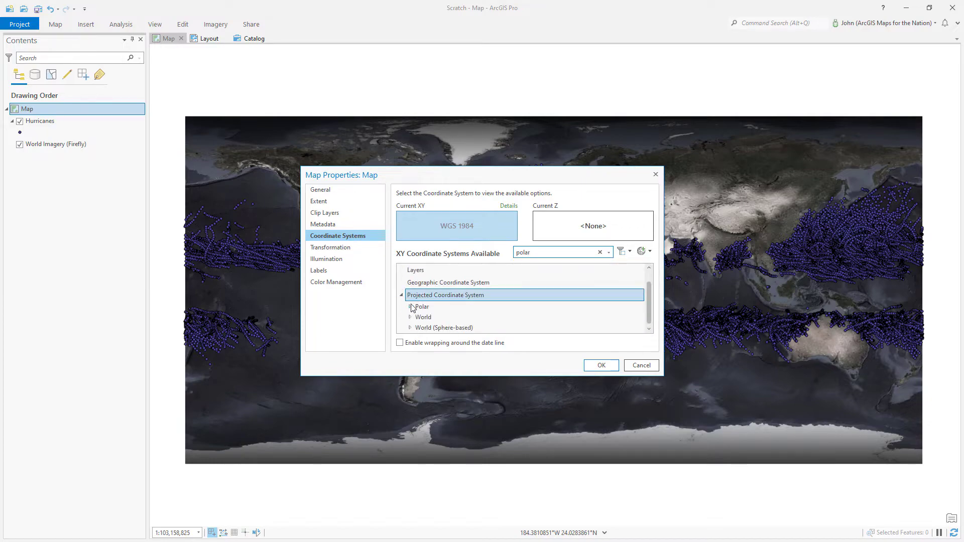
click(411, 307)
scroll(422, 307, down, 10)
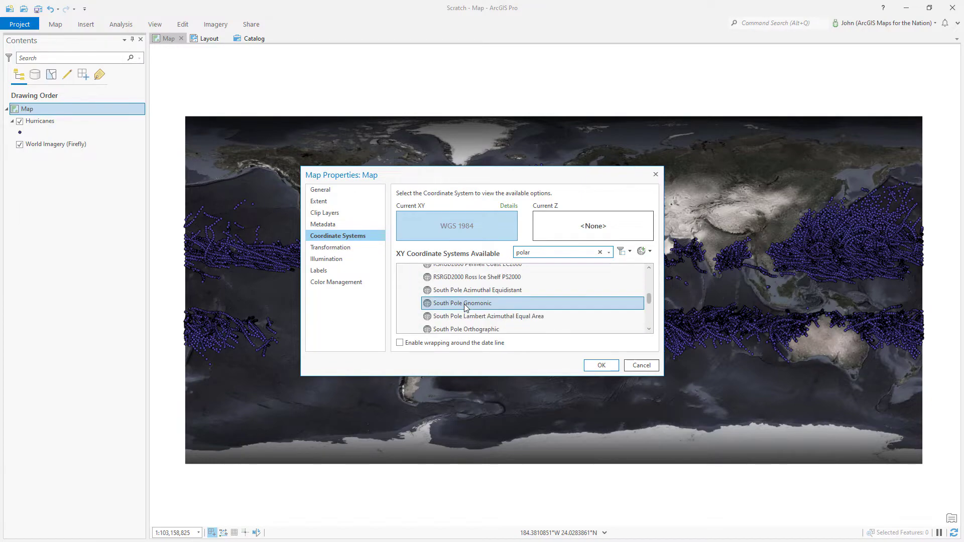
scroll(466, 307, down, 1)
click(461, 319)
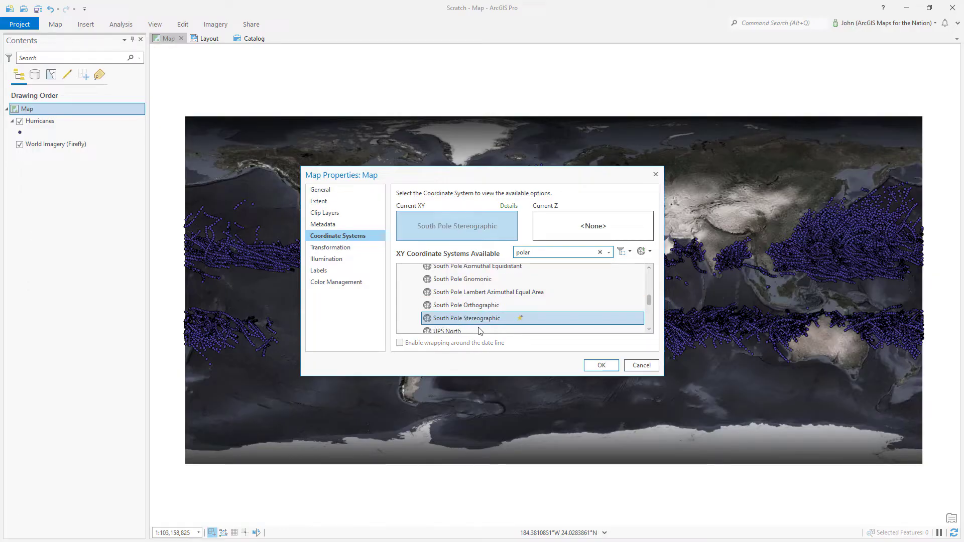
click(601, 366)
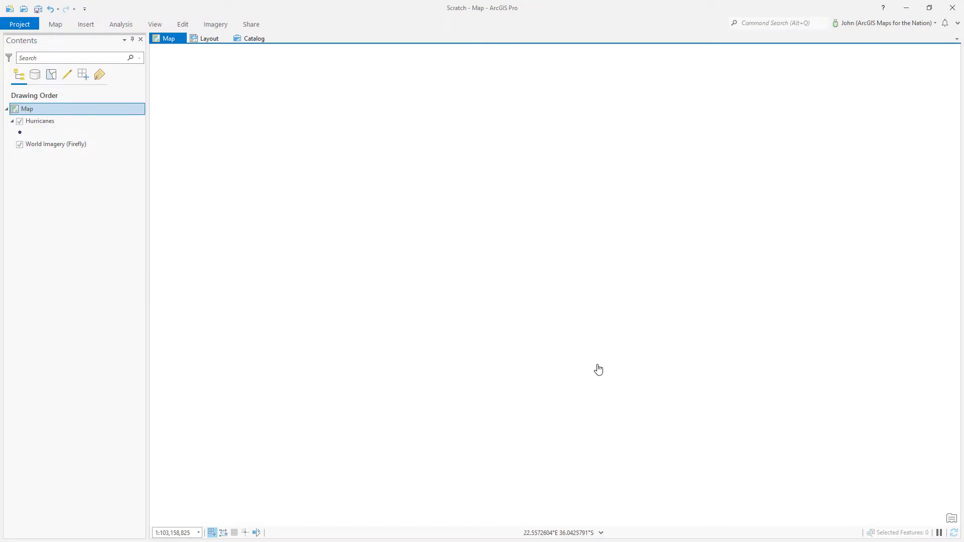
scroll(533, 319, down, 5)
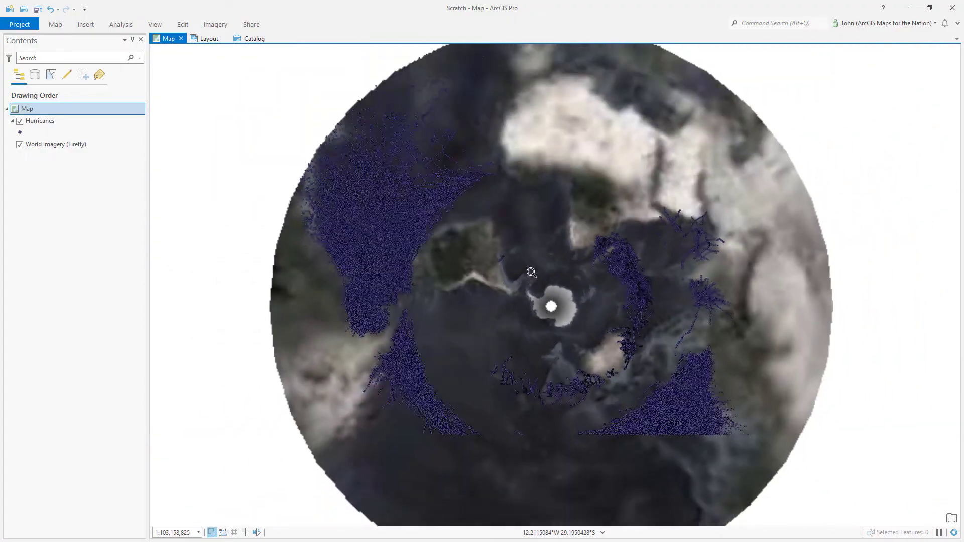
Centre the south-polar globe and symbolize Hurricanes by Unique Values on the USA_SSHS field
drag(551, 330, 544, 310)
click(20, 133)
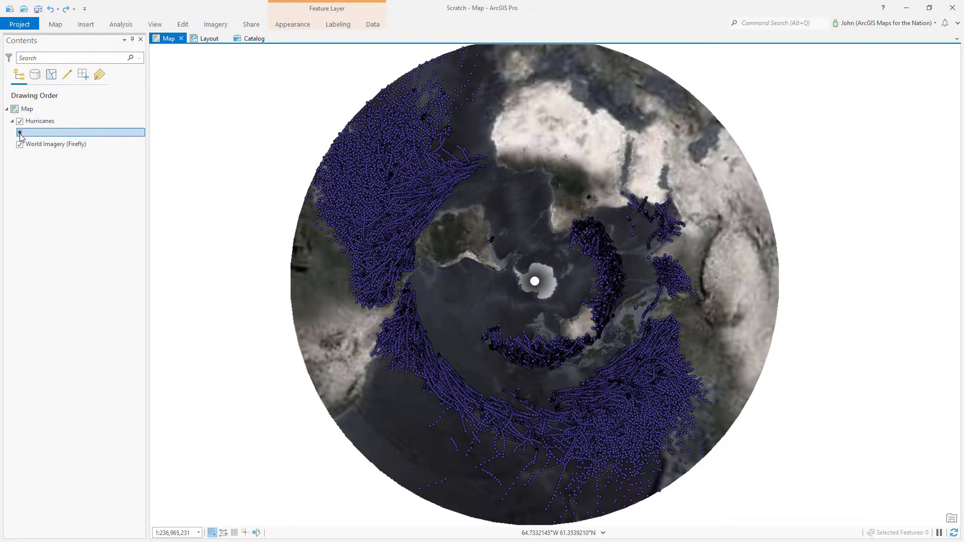
click(20, 134)
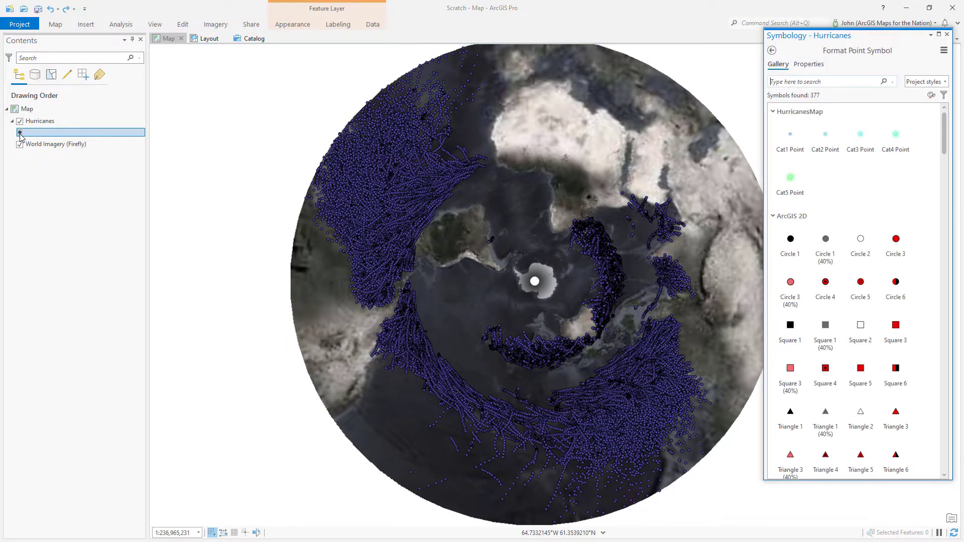
click(772, 51)
click(802, 89)
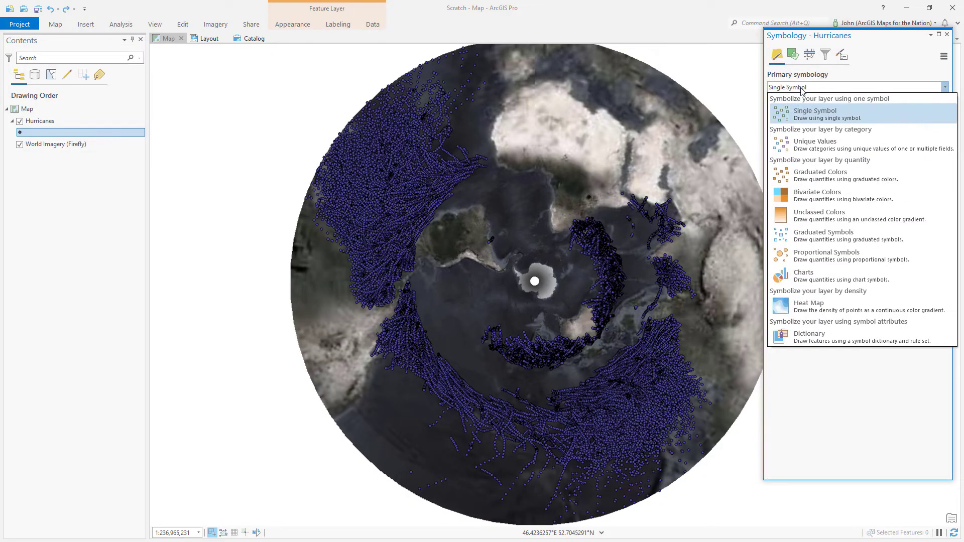
click(809, 143)
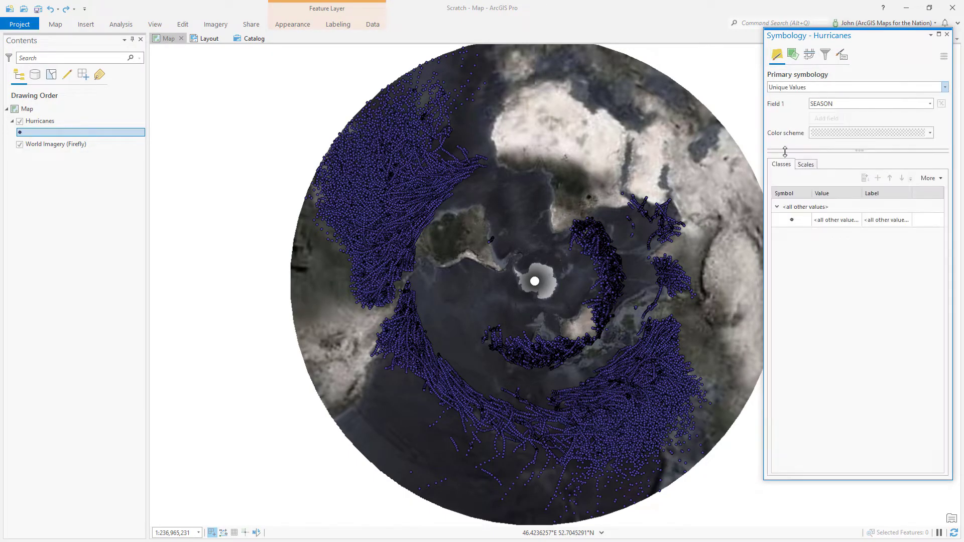
click(822, 107)
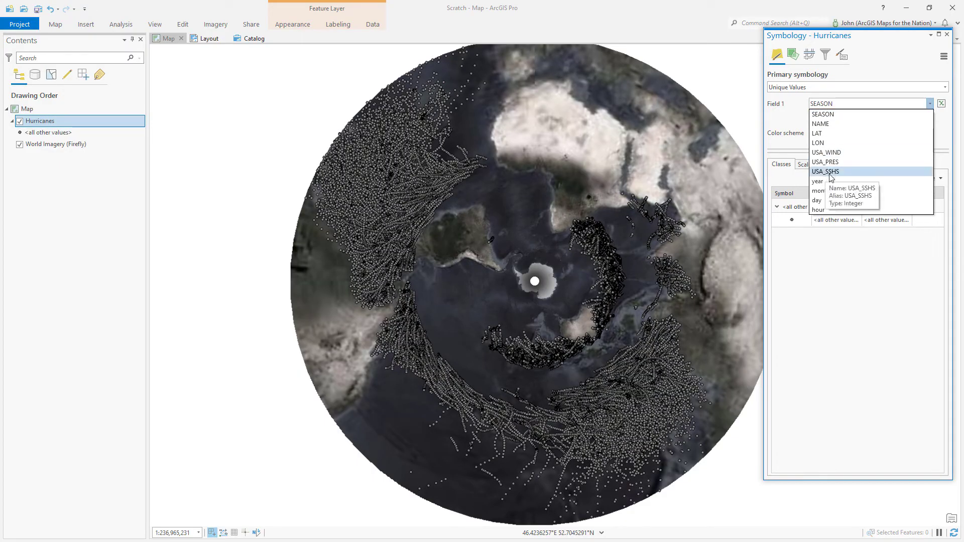
click(835, 172)
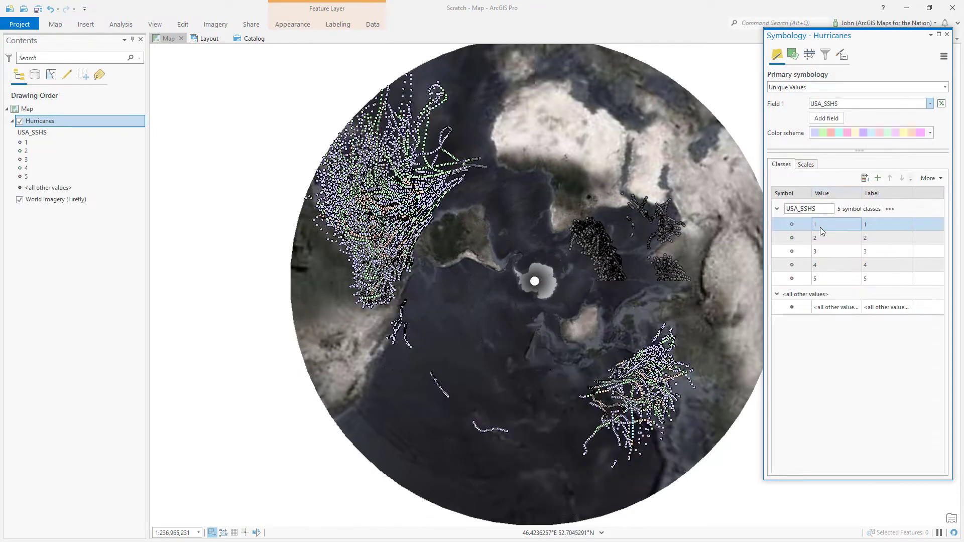
click(821, 279)
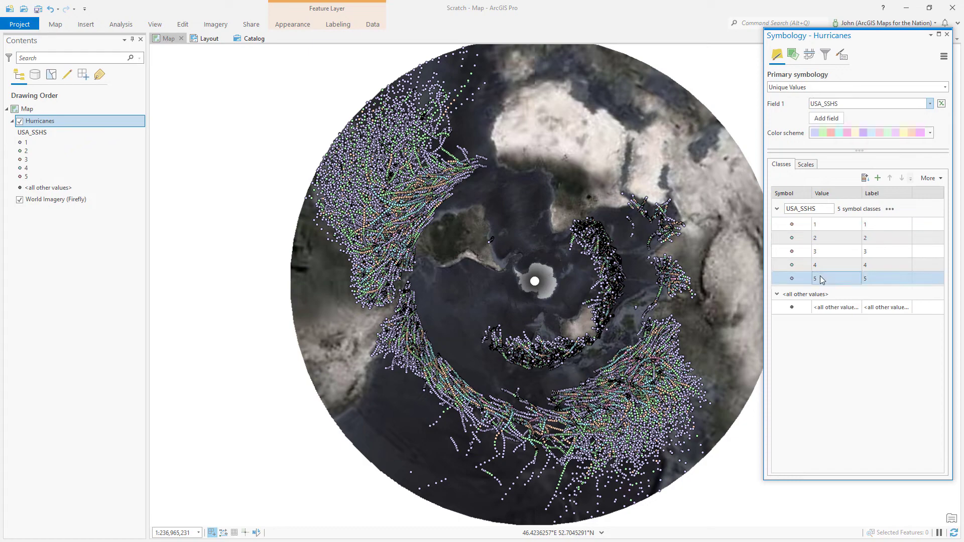
Give hurricane categories 1 and 2 the Cat1 Point and Cat2 Point symbols
click(792, 225)
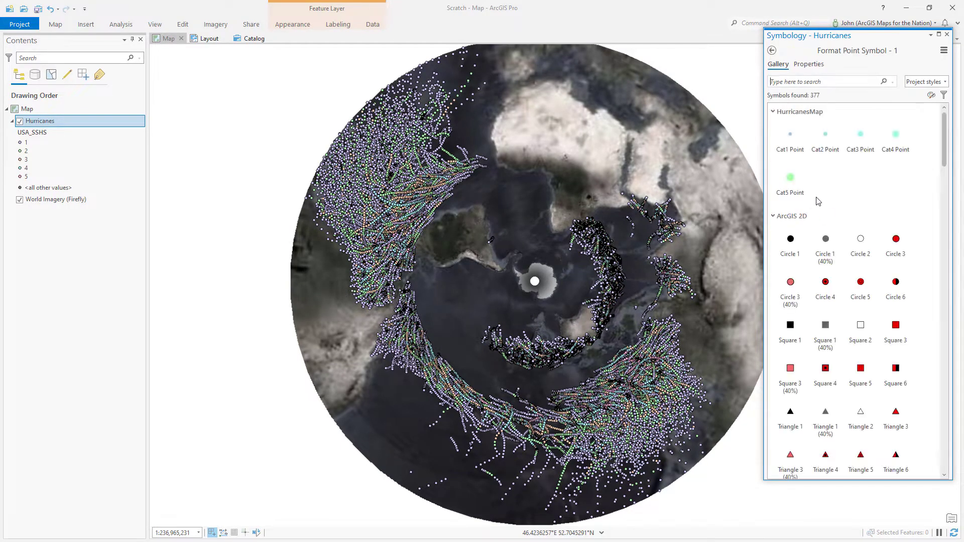
click(790, 181)
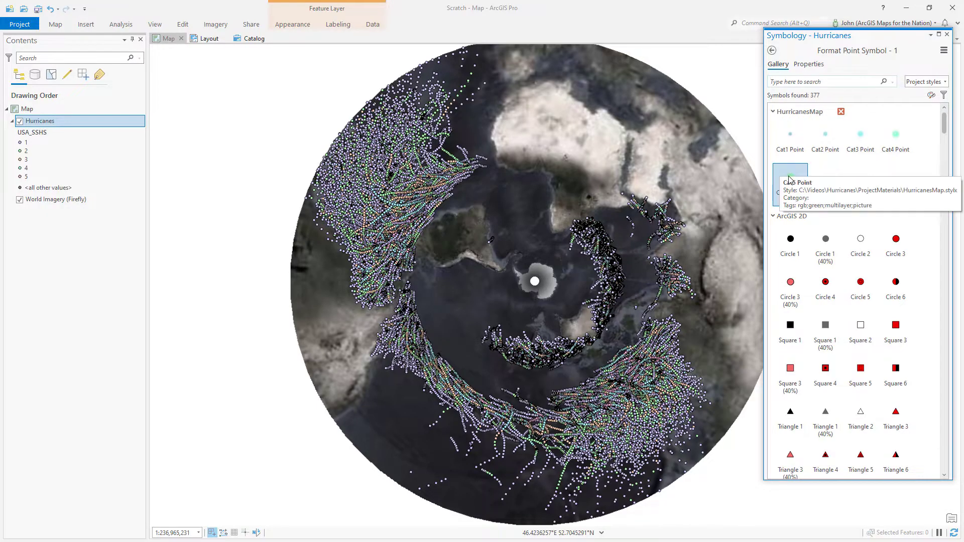
click(792, 151)
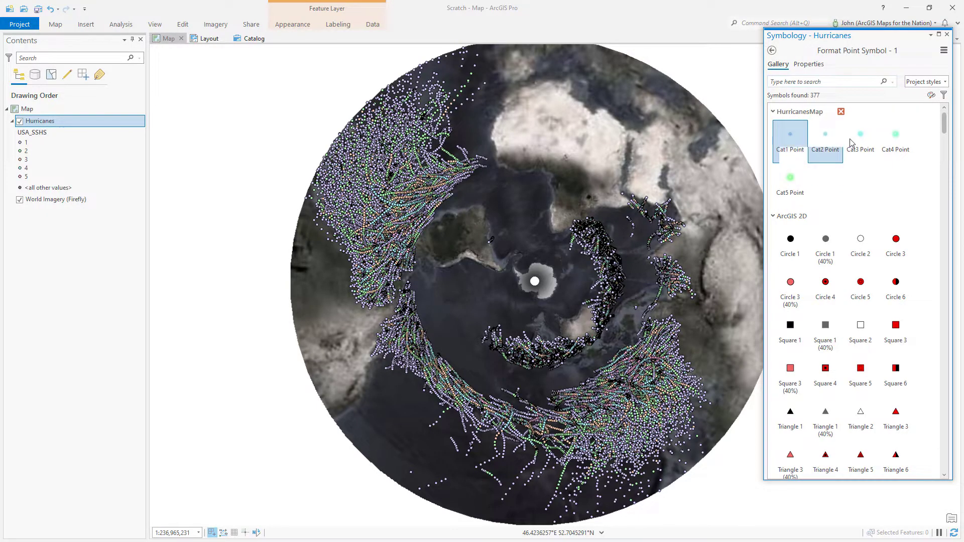
click(793, 143)
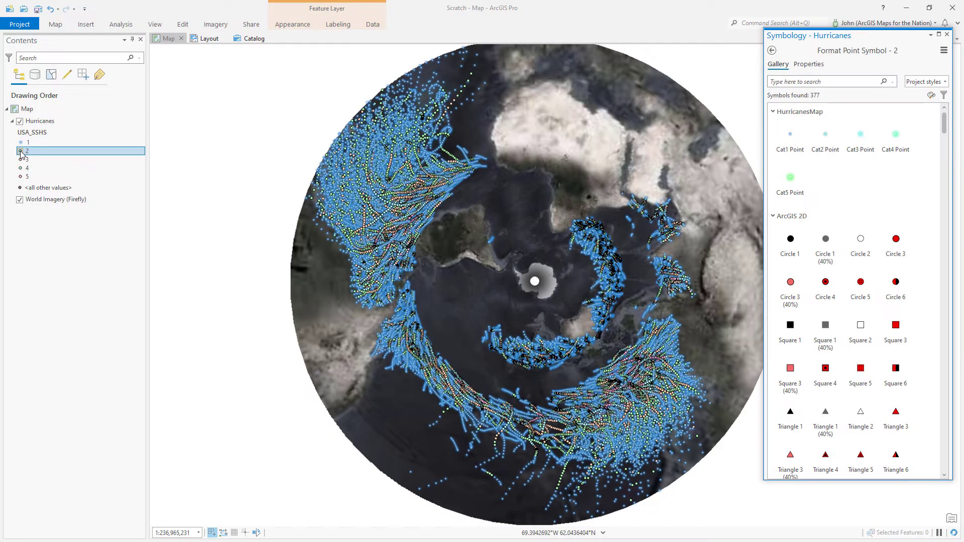
click(825, 141)
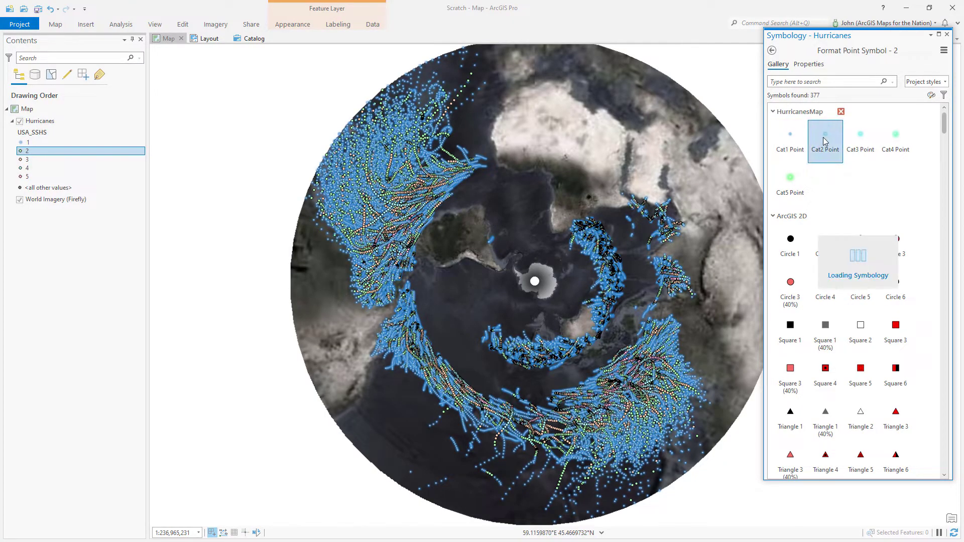
Give categories 3, 4 and 5 the Cat3, Cat4 and Cat5 Point symbols, then close Symbology
click(23, 161)
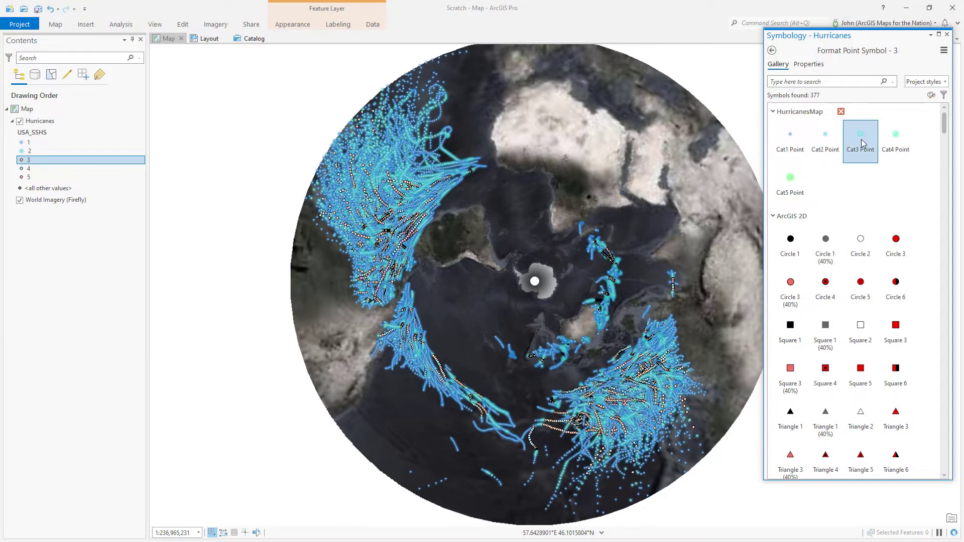
click(852, 144)
click(23, 171)
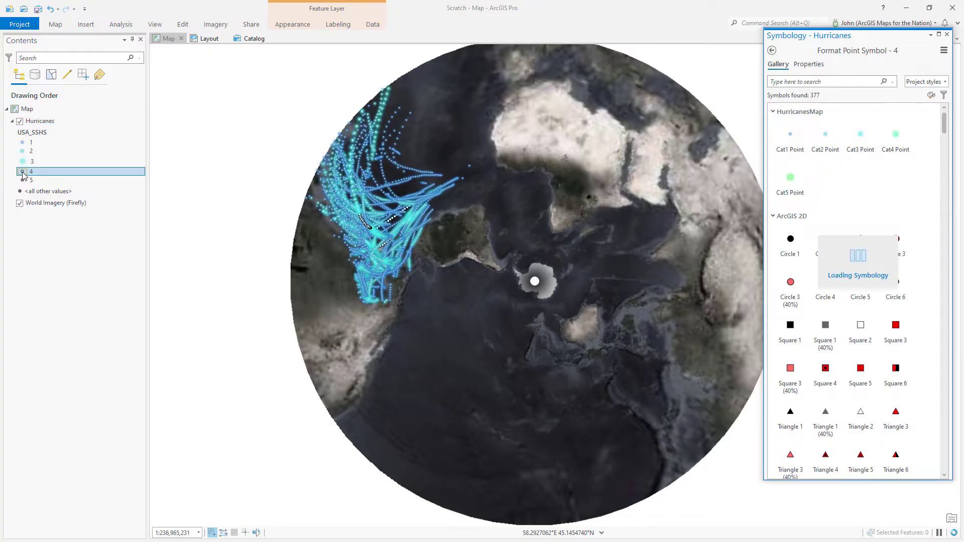
click(896, 141)
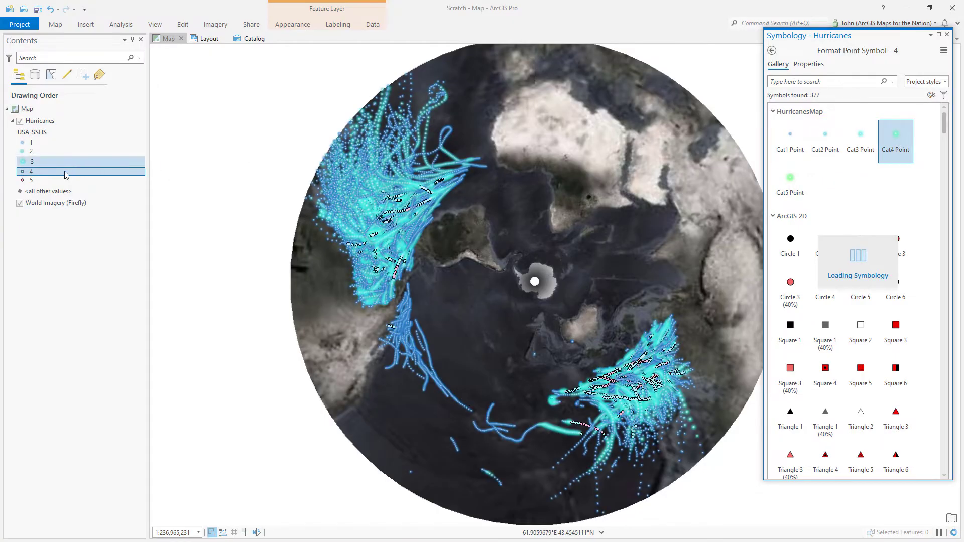
click(22, 185)
click(24, 186)
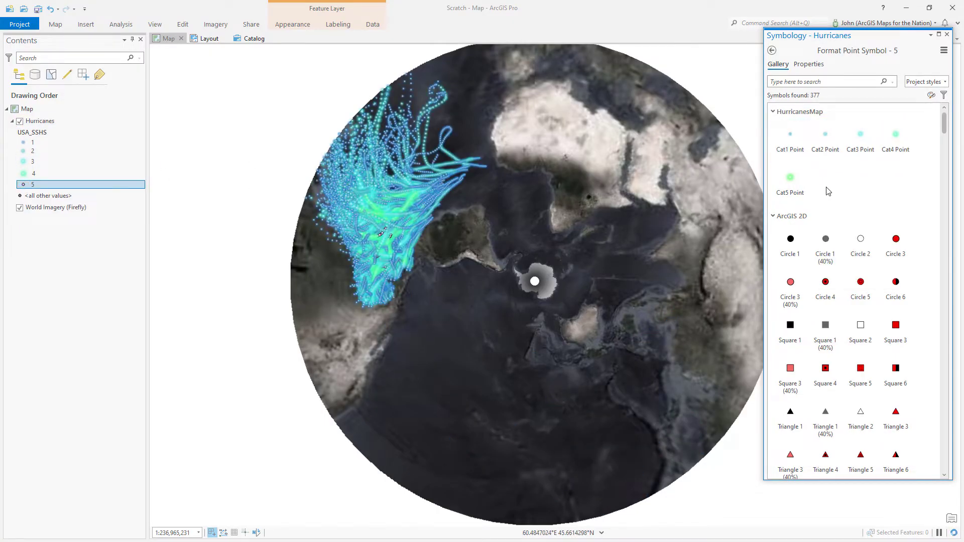
click(790, 181)
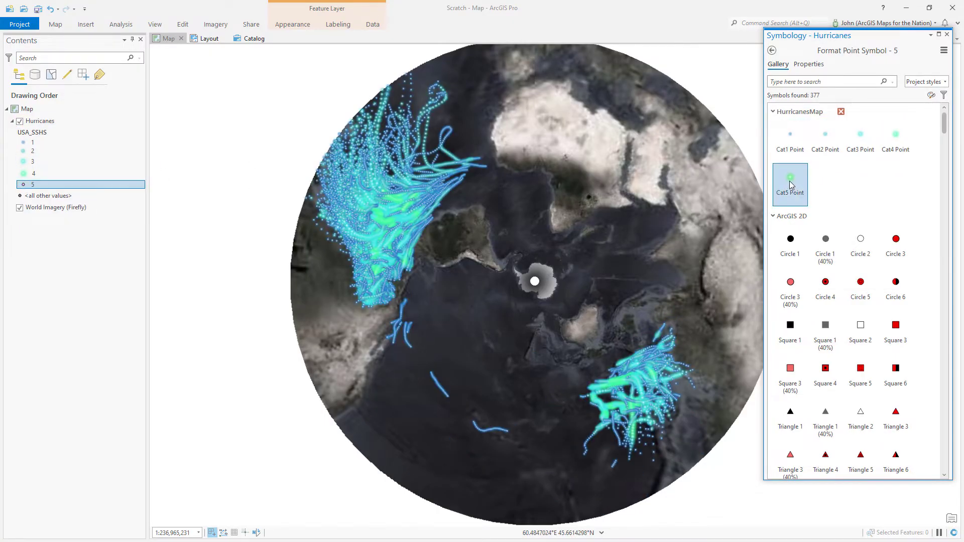
click(948, 35)
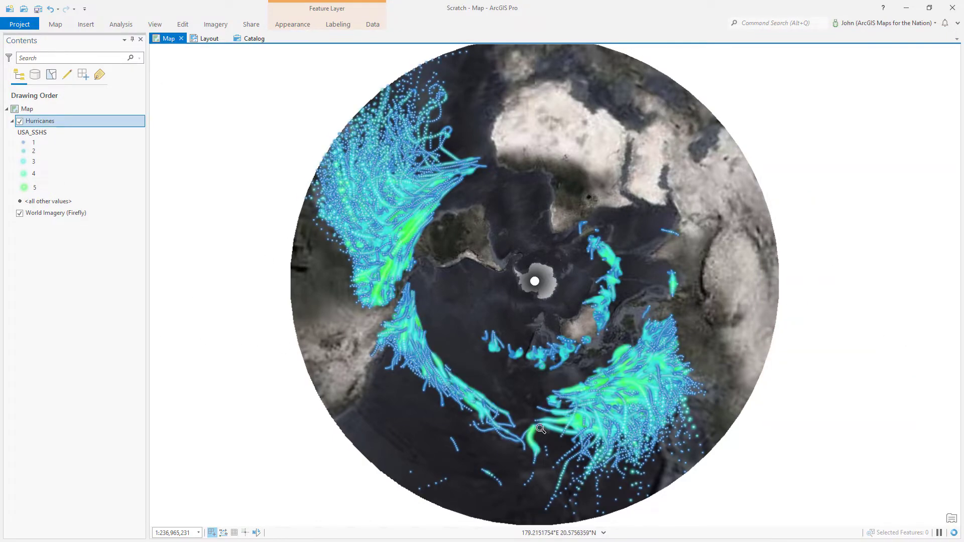
scroll(550, 448, up, 2)
scroll(550, 449, up, 4)
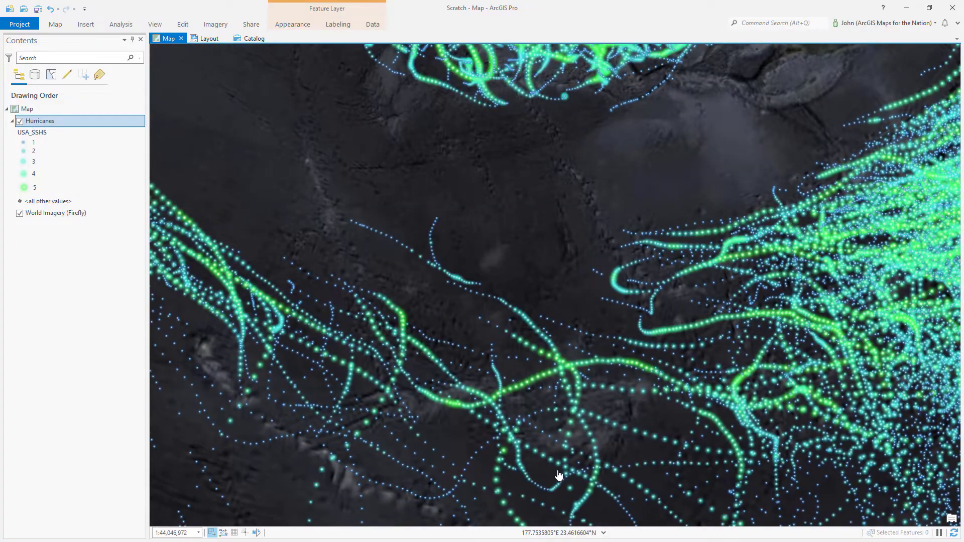
drag(585, 359, 312, 309)
drag(655, 200, 281, 281)
scroll(648, 187, up, 2)
mouse_move(652, 185)
mouse_down()
mouse_move(610, 229)
mouse_move(448, 338)
mouse_up()
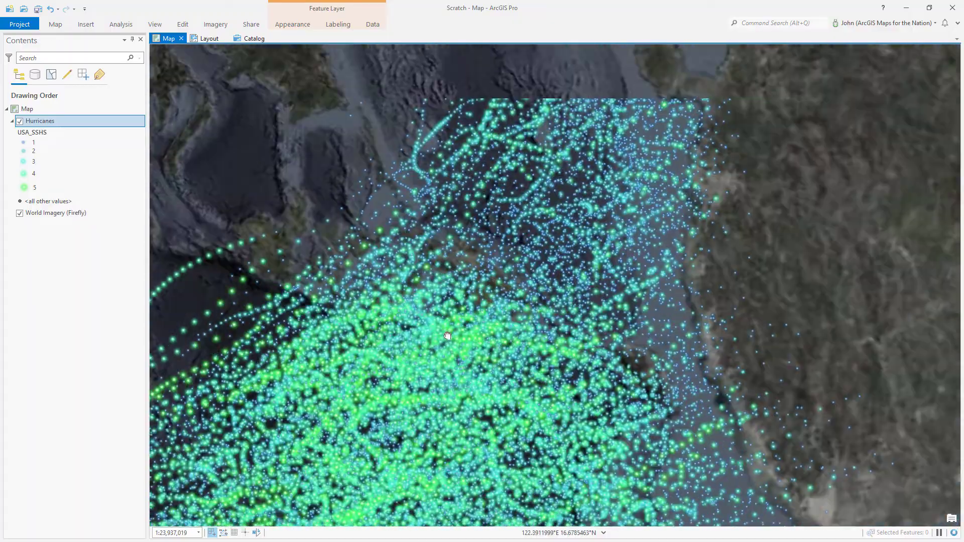
drag(530, 173, 543, 308)
scroll(600, 398, down, 4)
scroll(346, 211, up, 4)
drag(339, 227, 497, 263)
scroll(398, 347, down, 5)
drag(581, 414, 451, 173)
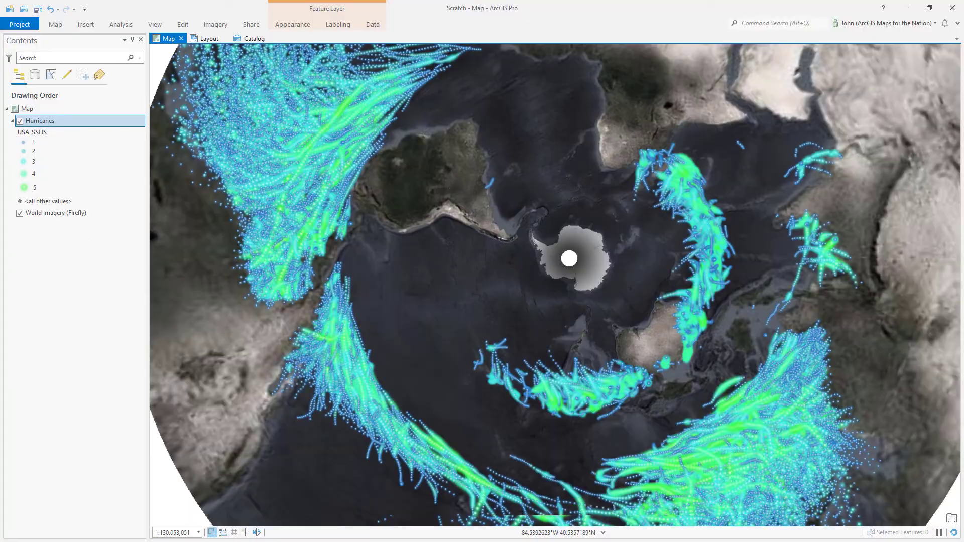
click(39, 231)
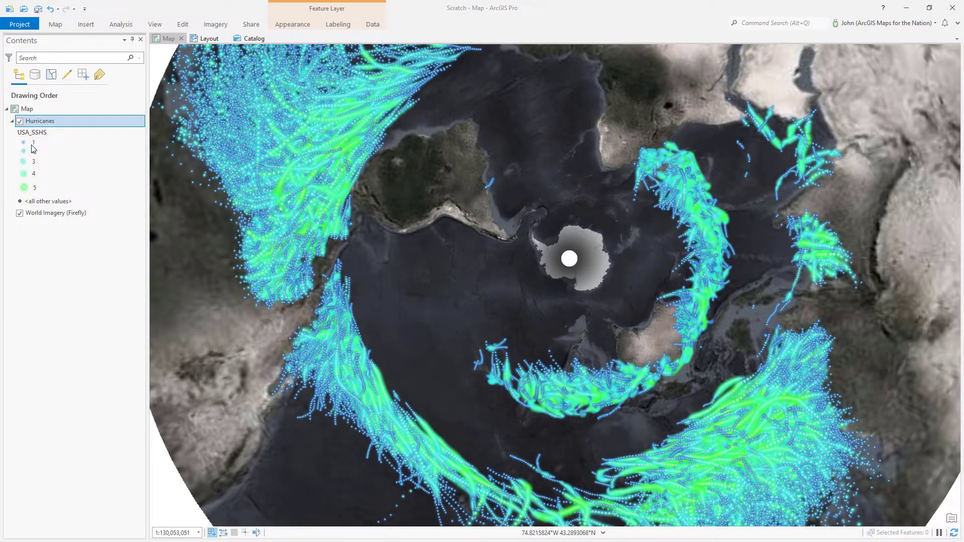
click(110, 142)
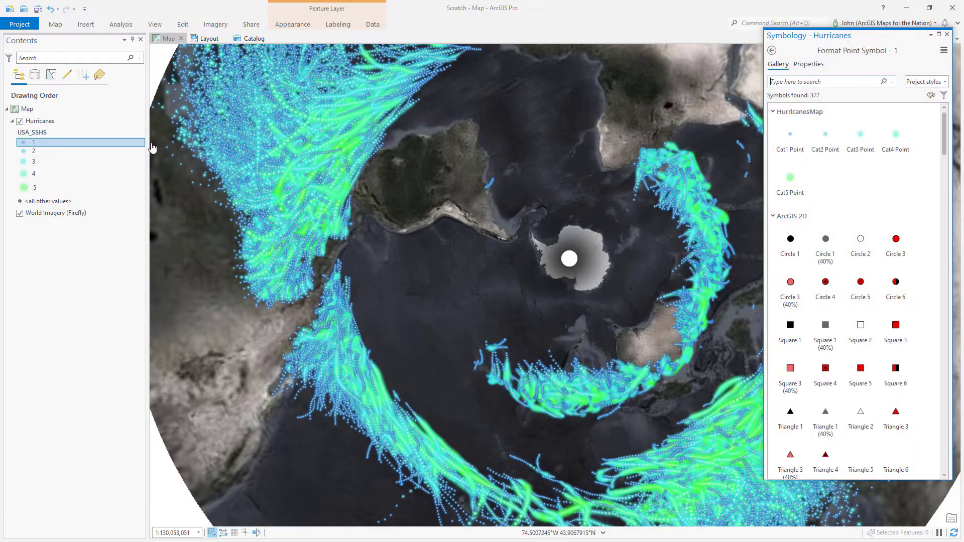
Enable symbol layer drawing and reorder the classes to 5, 4, 3, 2, 1
click(772, 51)
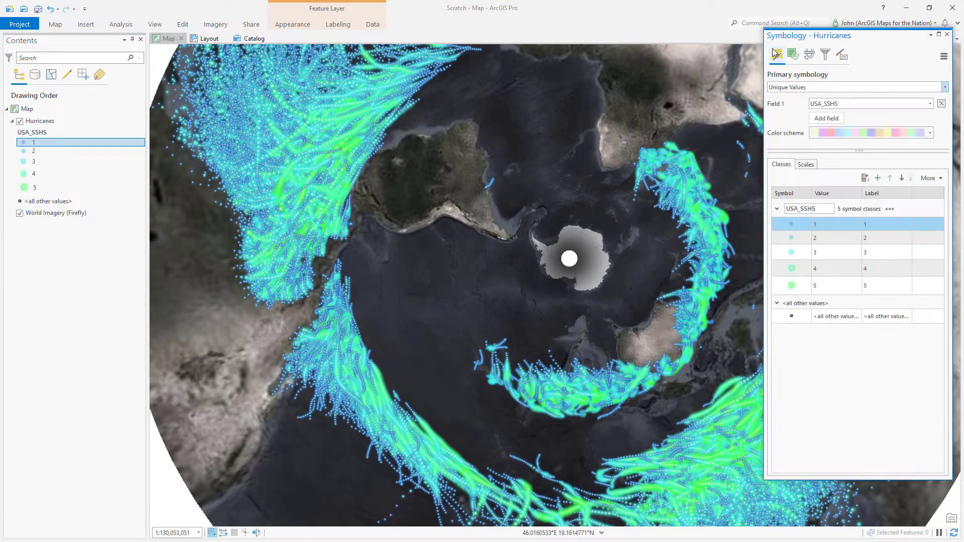
click(810, 55)
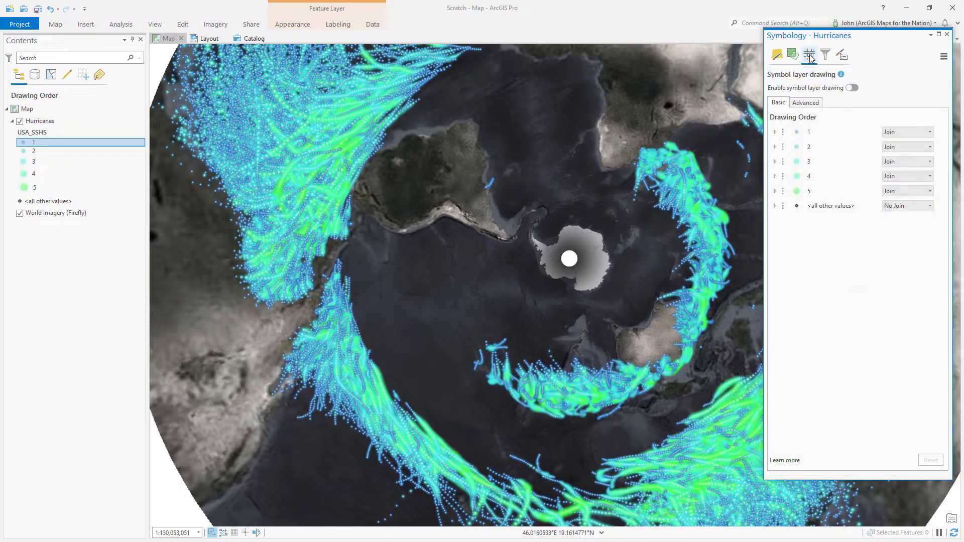
click(851, 89)
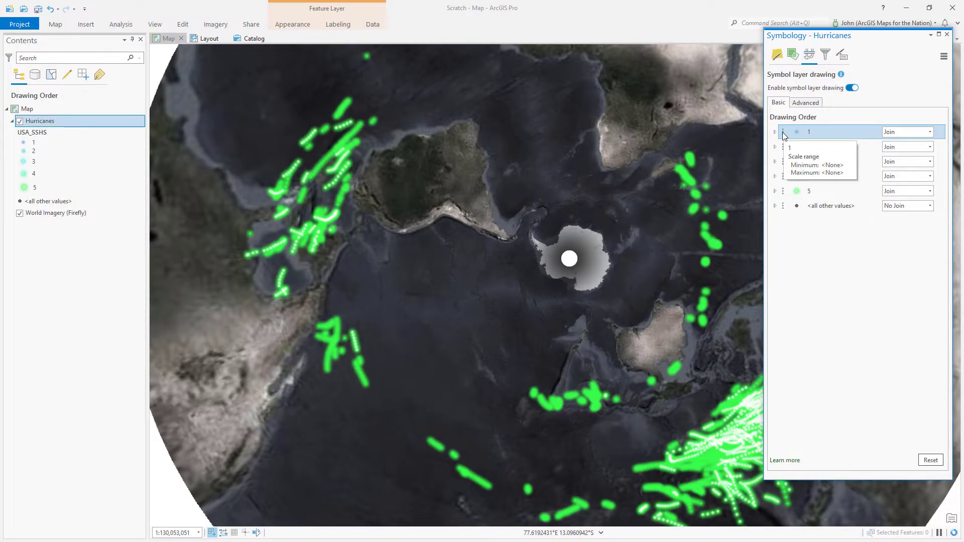
drag(782, 132, 782, 197)
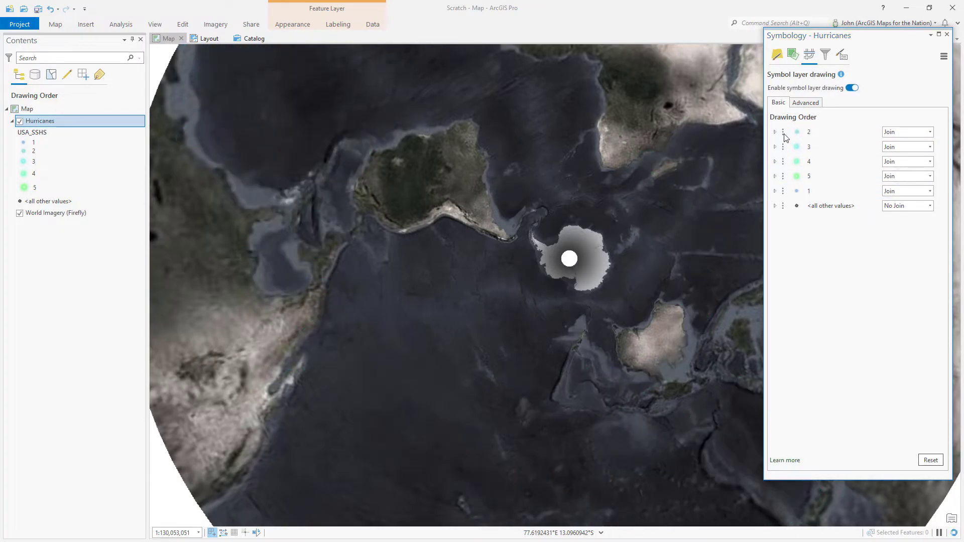
mouse_move(782, 132)
mouse_down()
mouse_move(788, 190)
mouse_move(784, 177)
mouse_up()
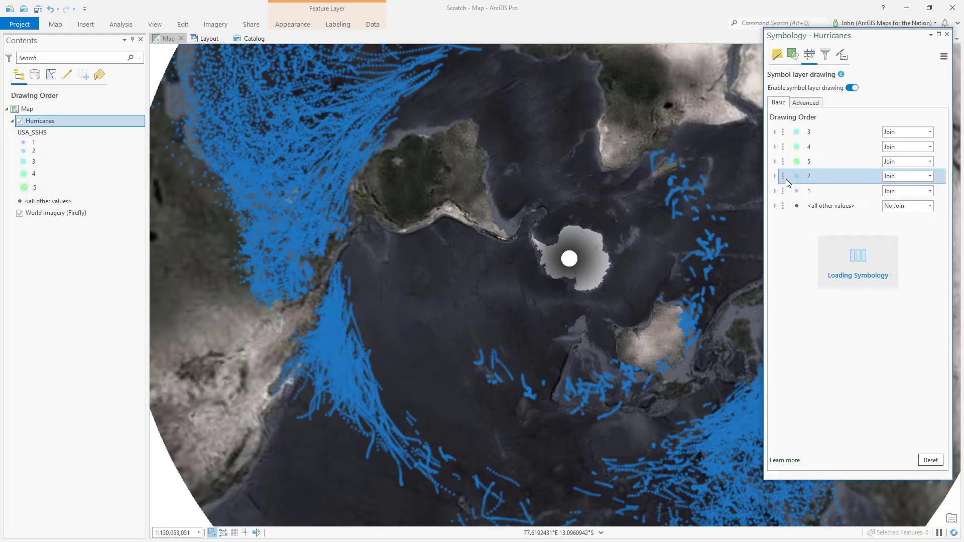
drag(784, 134, 785, 153)
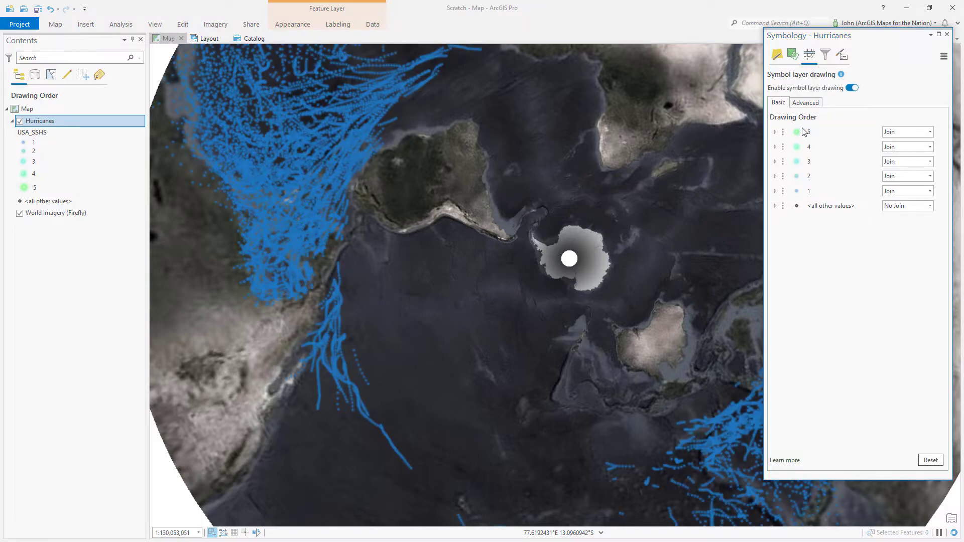
click(947, 34)
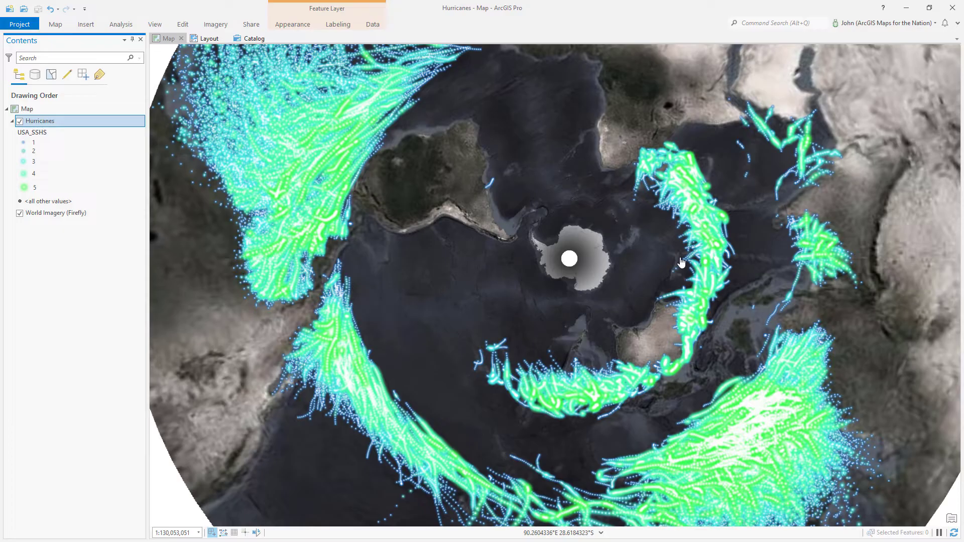
Insert a new custom layout measured in points, 2,400 wide by 1,600 high
click(84, 25)
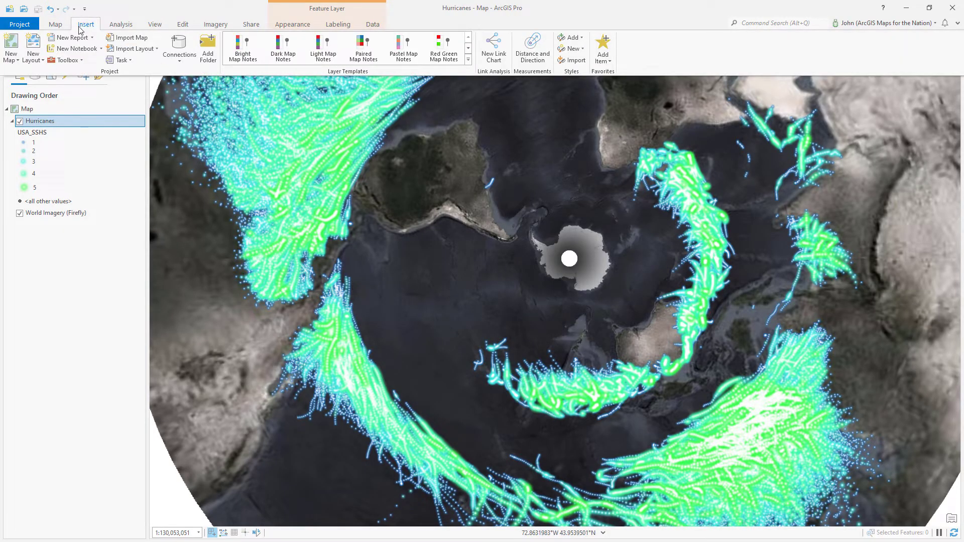
click(33, 56)
click(82, 478)
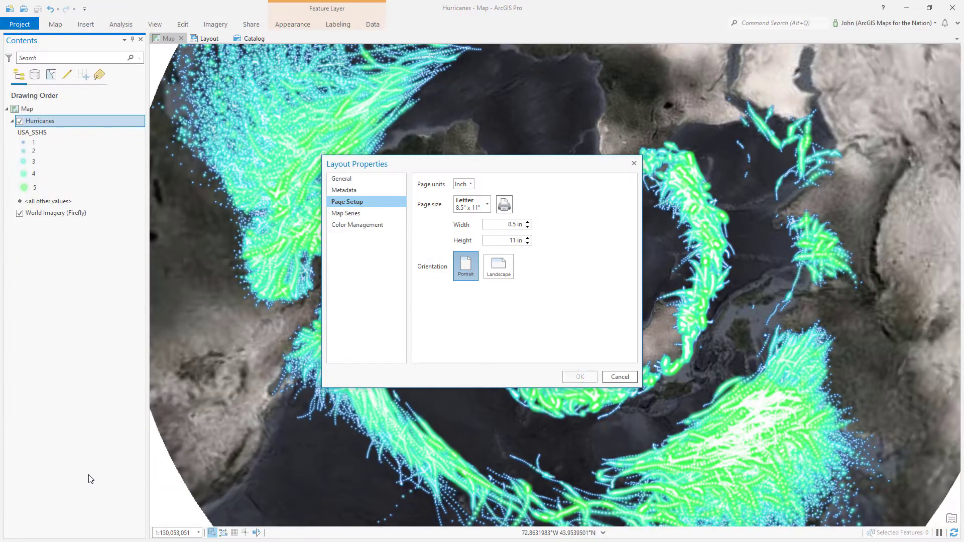
click(471, 186)
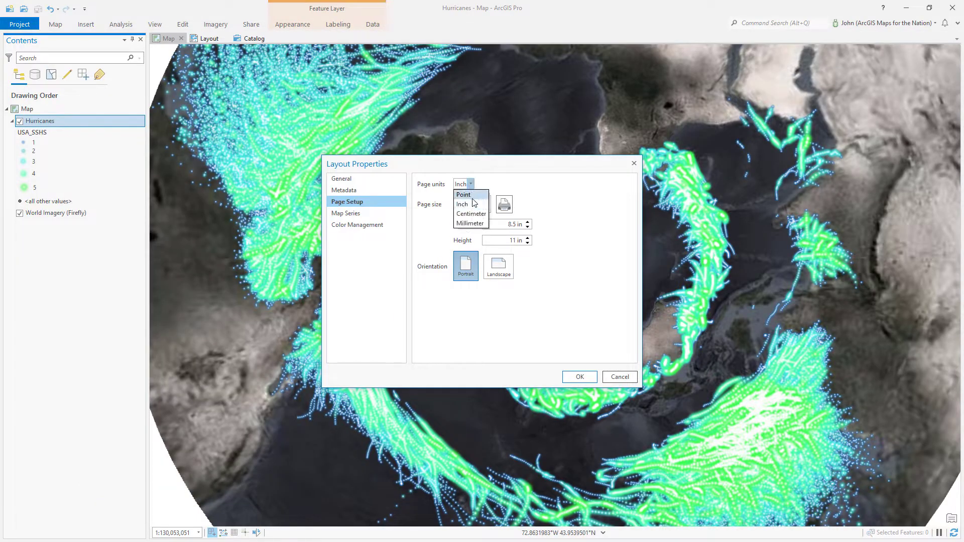
click(471, 195)
drag(501, 224, 567, 230)
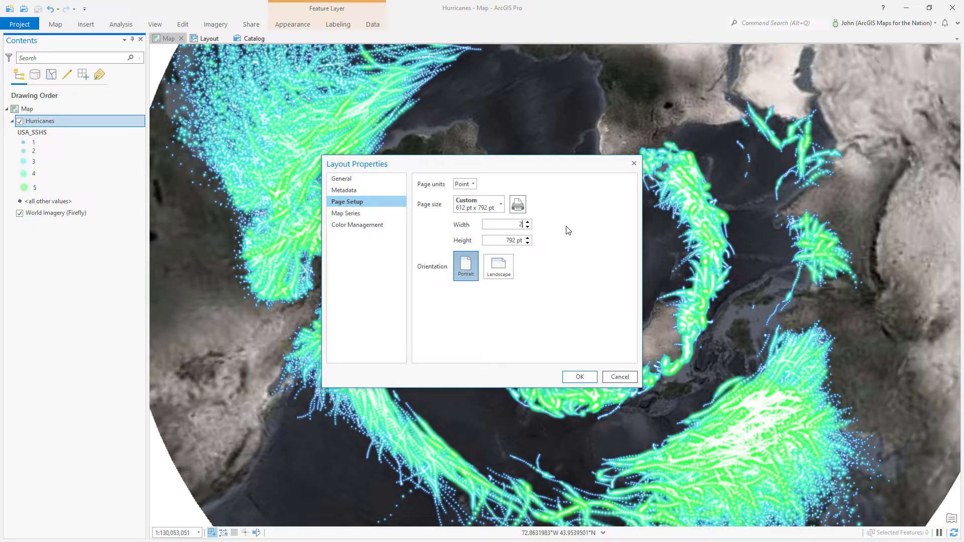
text(2,400)
key(Tab)
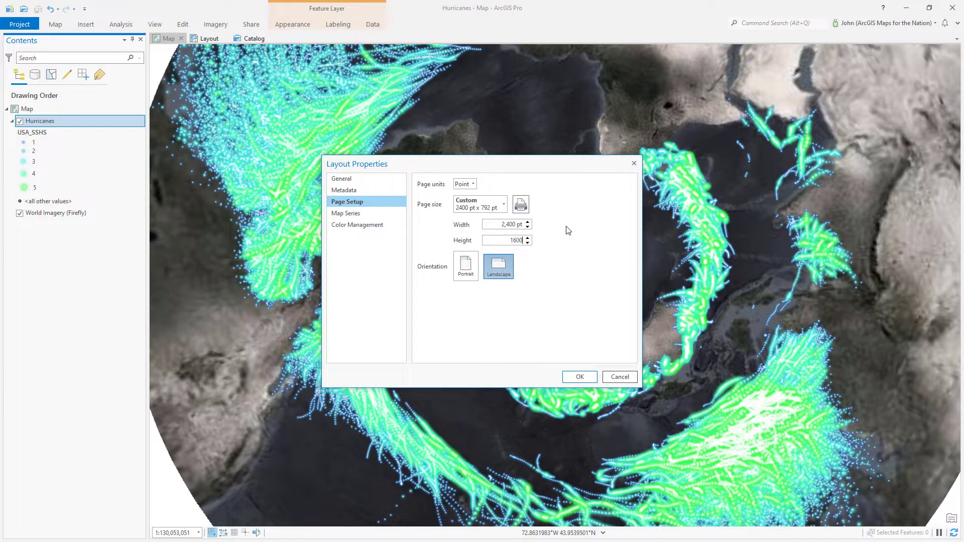
click(574, 378)
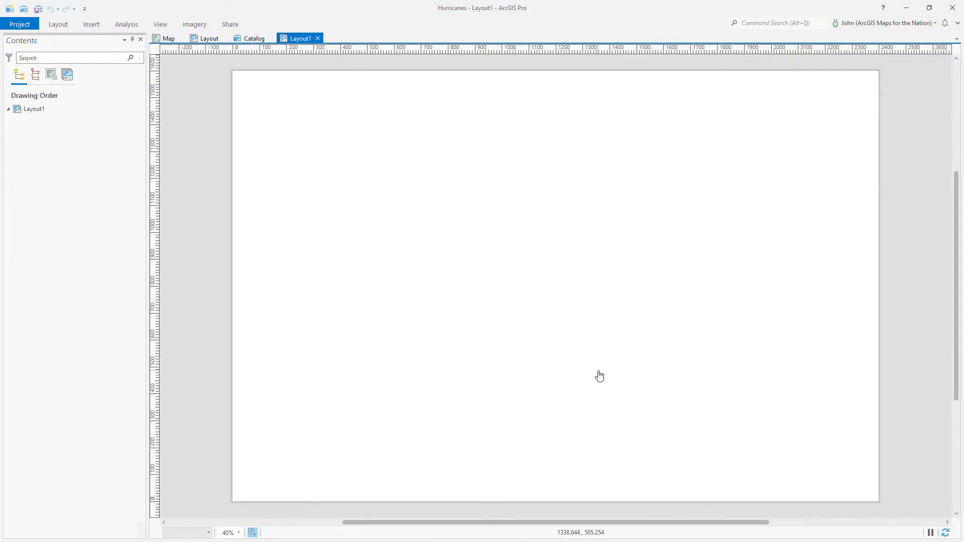
Insert a map frame showing the 1:130,053,051 south-polar map across the whole page
click(92, 26)
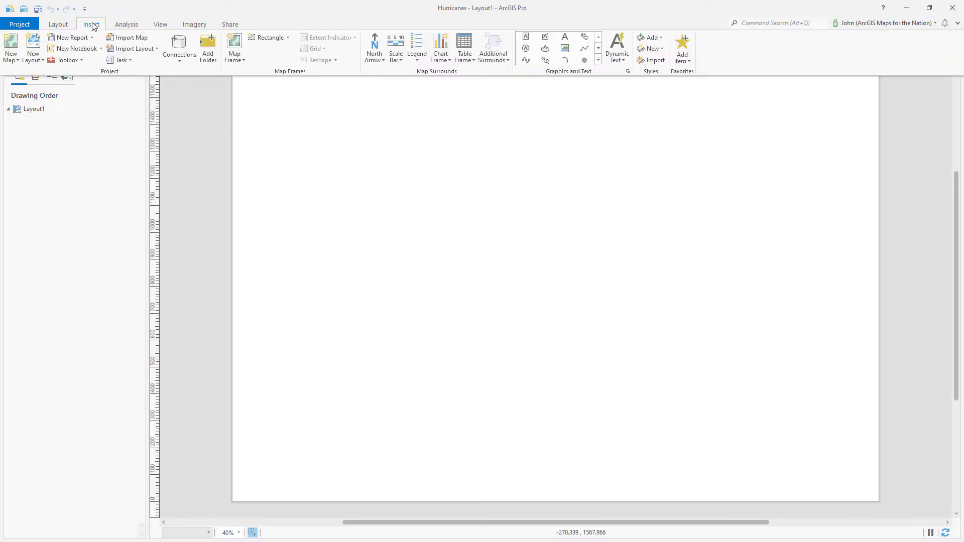
click(234, 58)
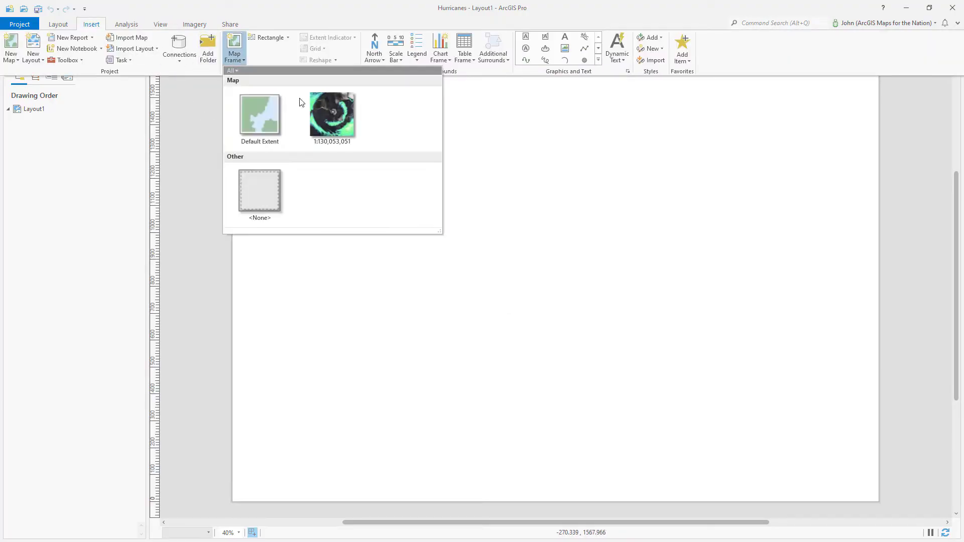
click(342, 114)
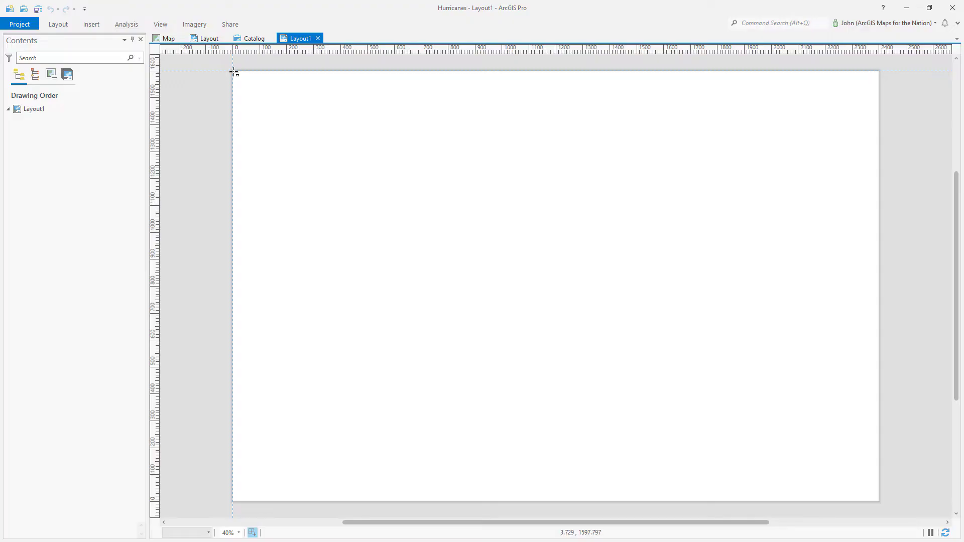
mouse_move(327, 152)
mouse_down()
mouse_move(525, 303)
mouse_move(743, 437)
mouse_move(878, 500)
mouse_up()
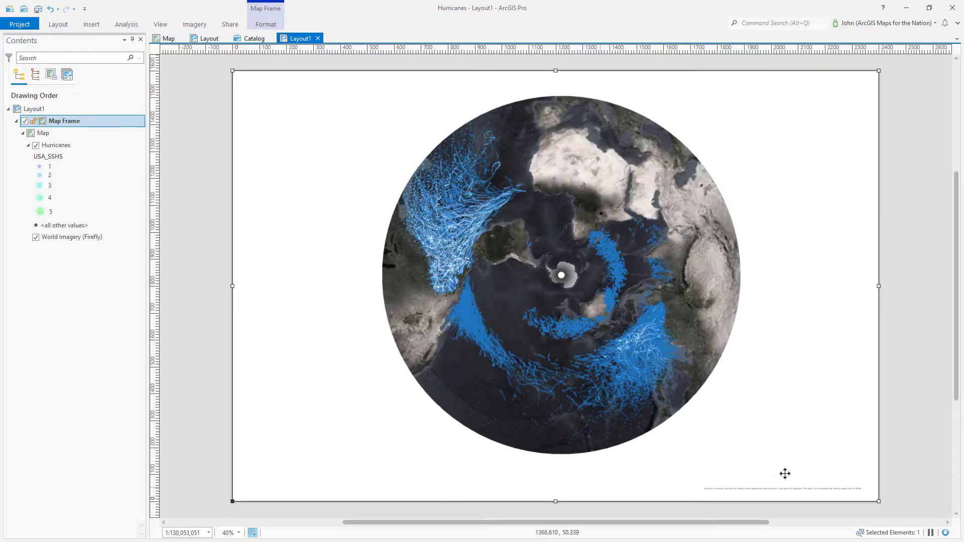
click(921, 408)
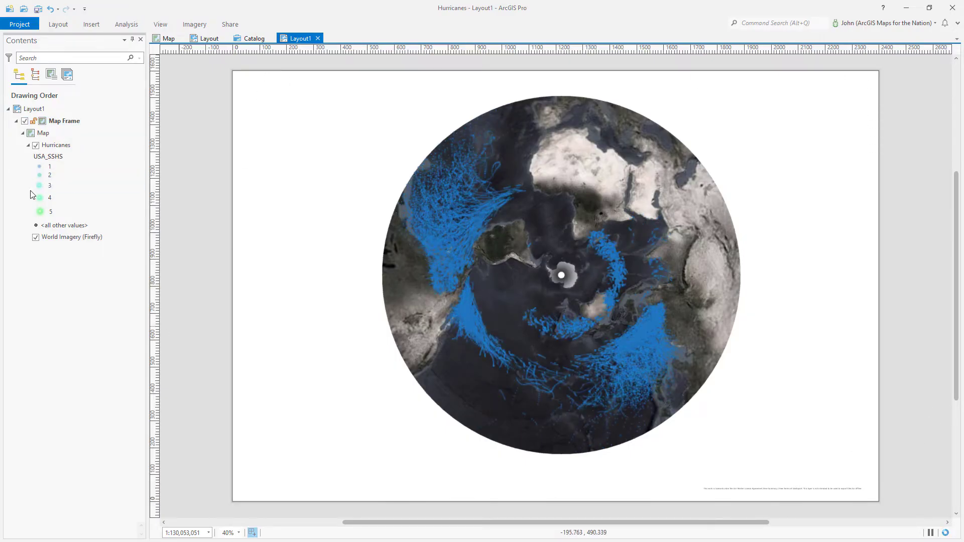
Set the map frame's border width to 0 pt in its Display properties
right_click(78, 126)
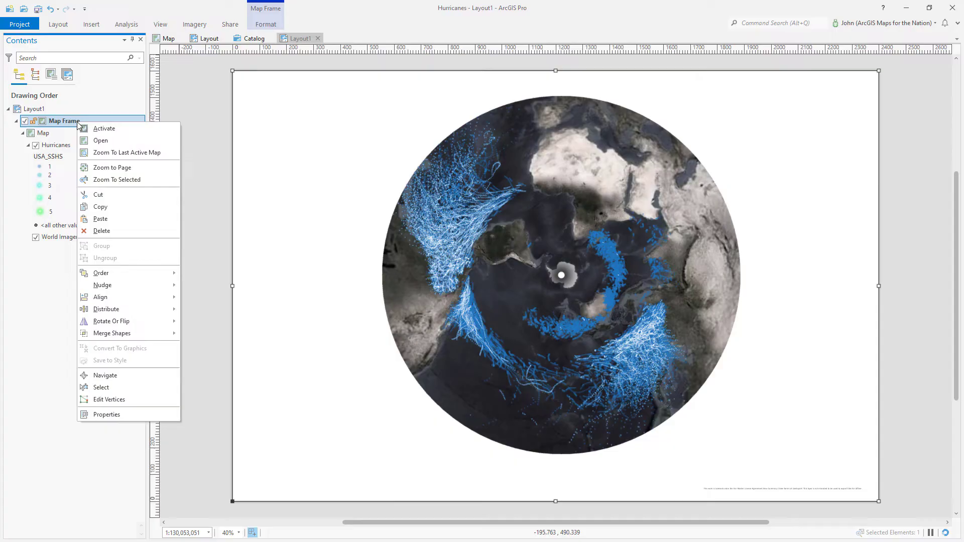
click(107, 415)
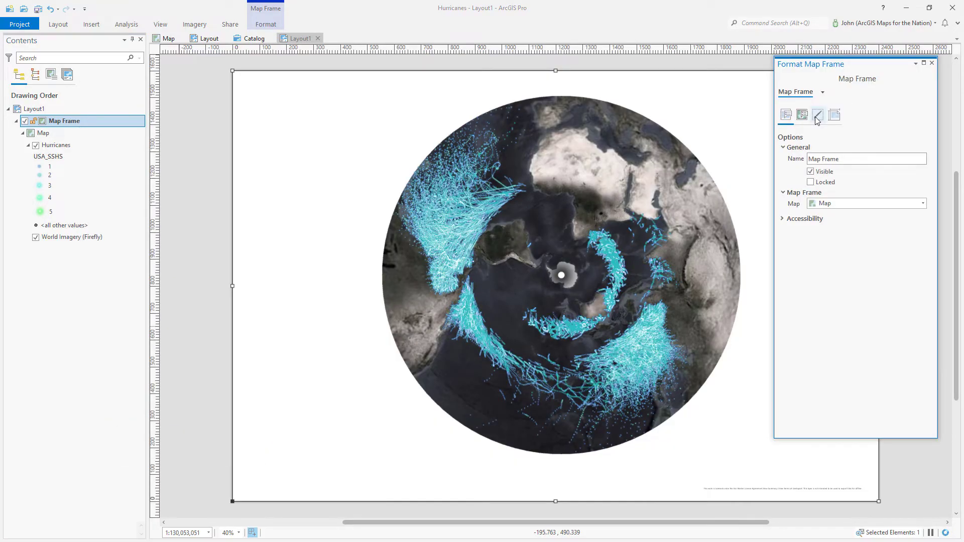
click(818, 115)
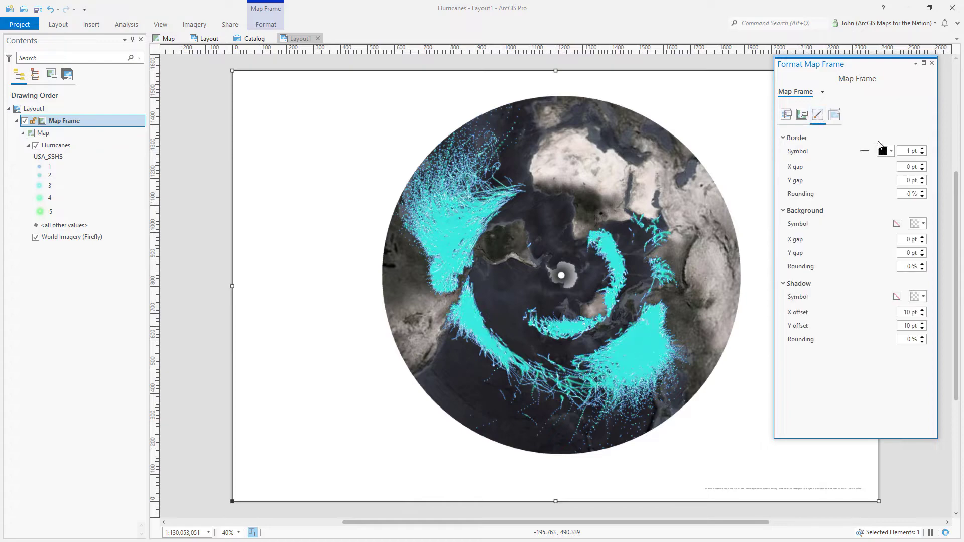
click(923, 154)
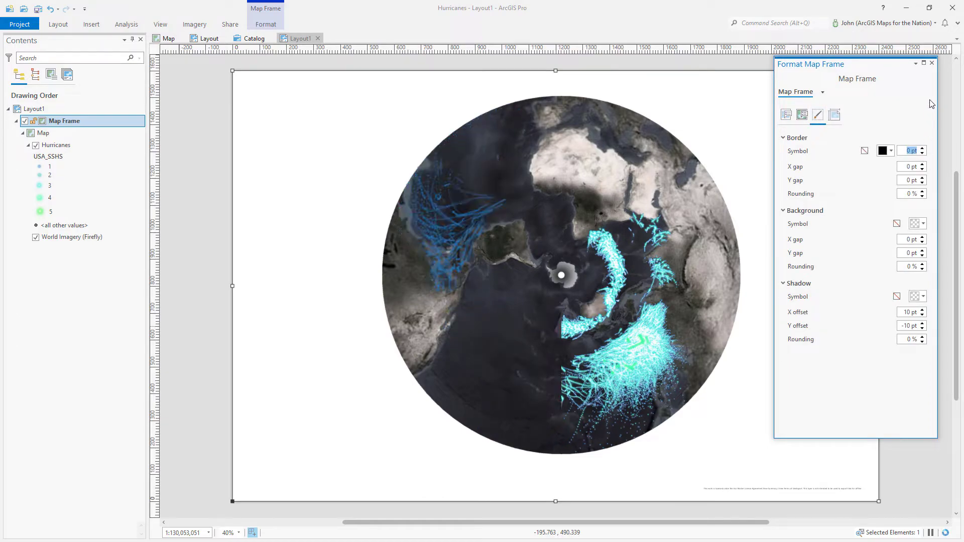
click(932, 64)
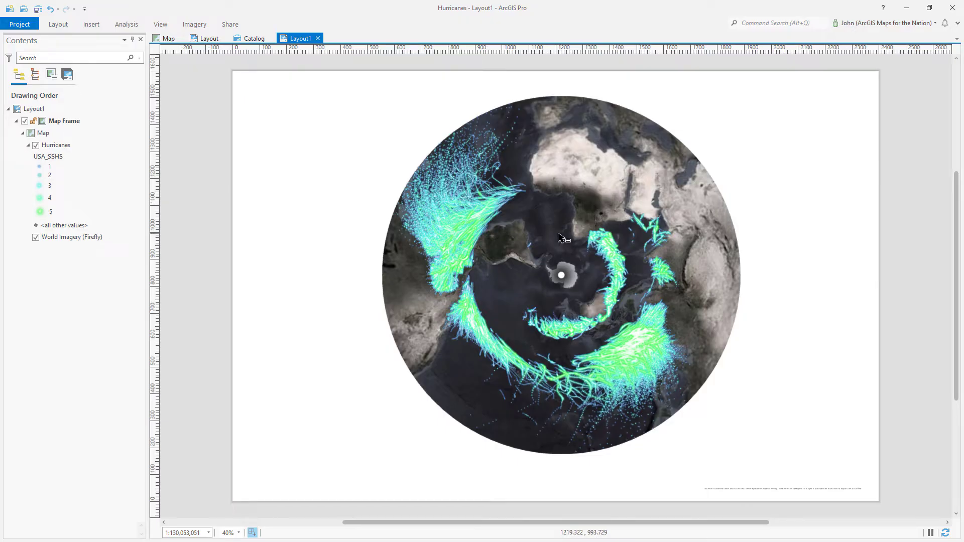
Activate the map frame, zoom the globe to span the full page height, then select Map
right_click(552, 259)
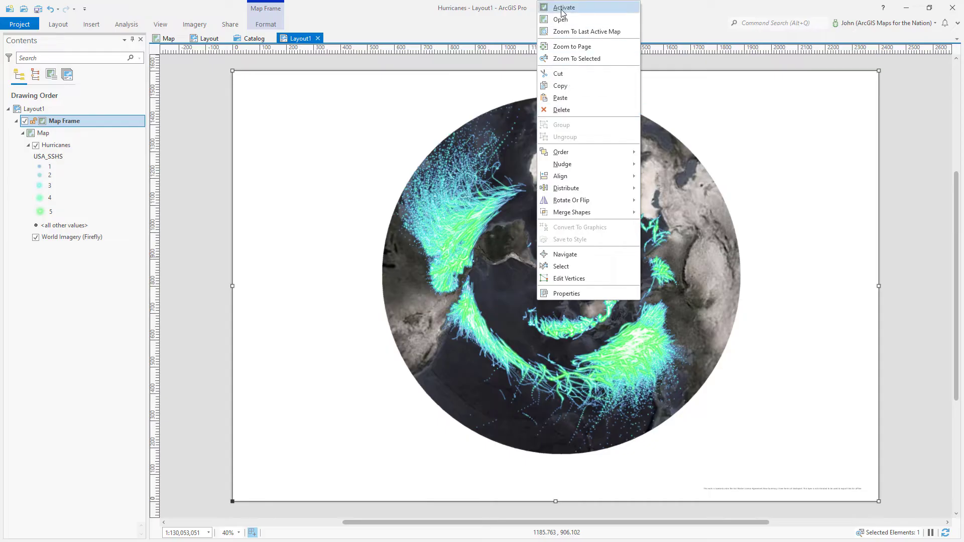
click(562, 8)
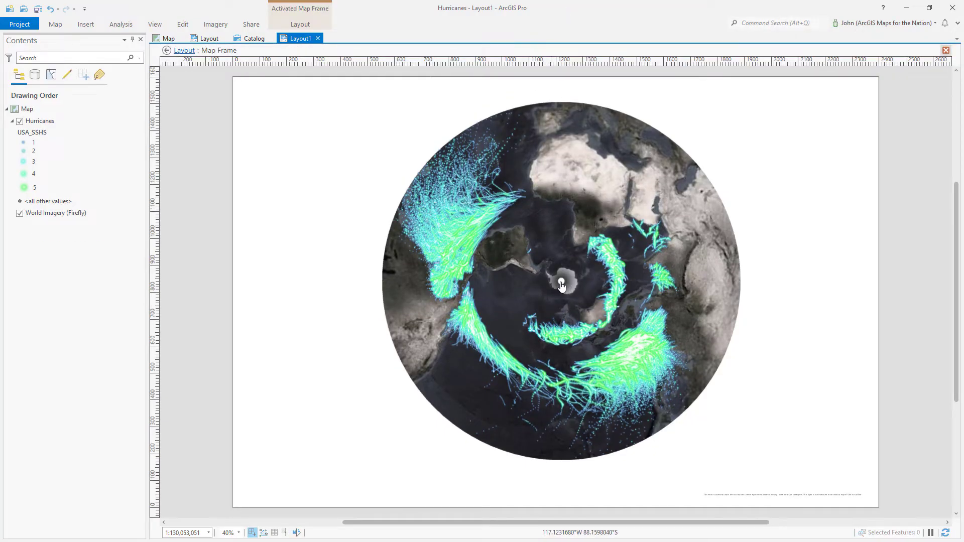
scroll(562, 286, up, 3)
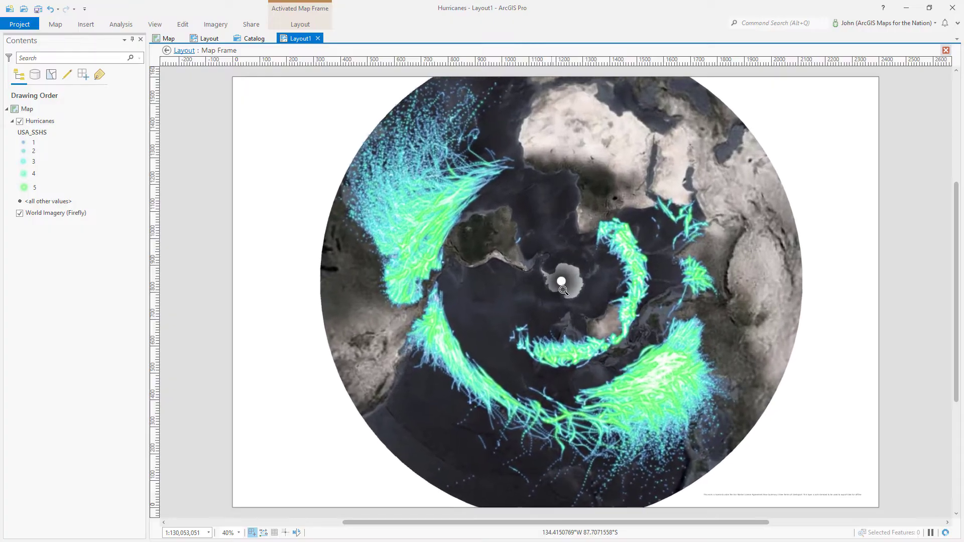
scroll(563, 292, up, 1)
scroll(564, 293, up, 1)
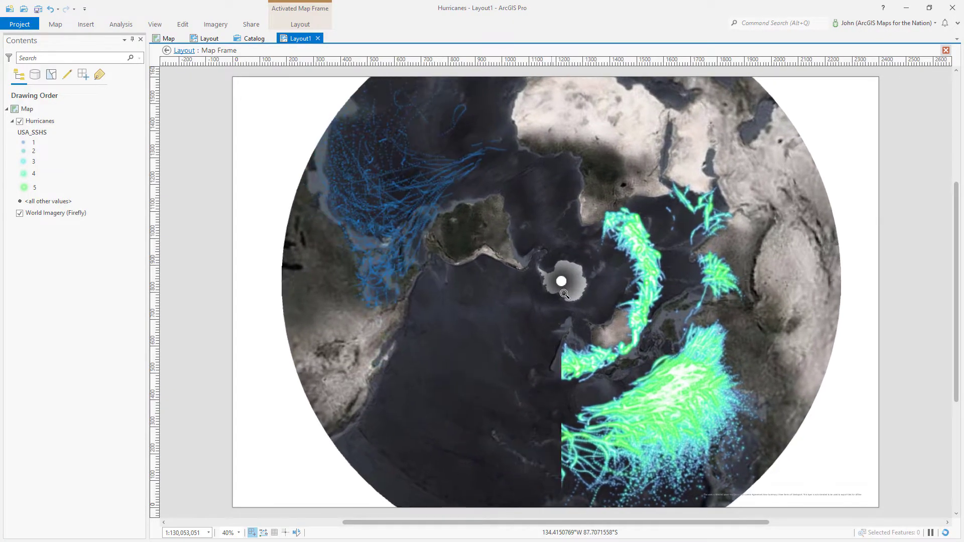
scroll(564, 295, up, 1)
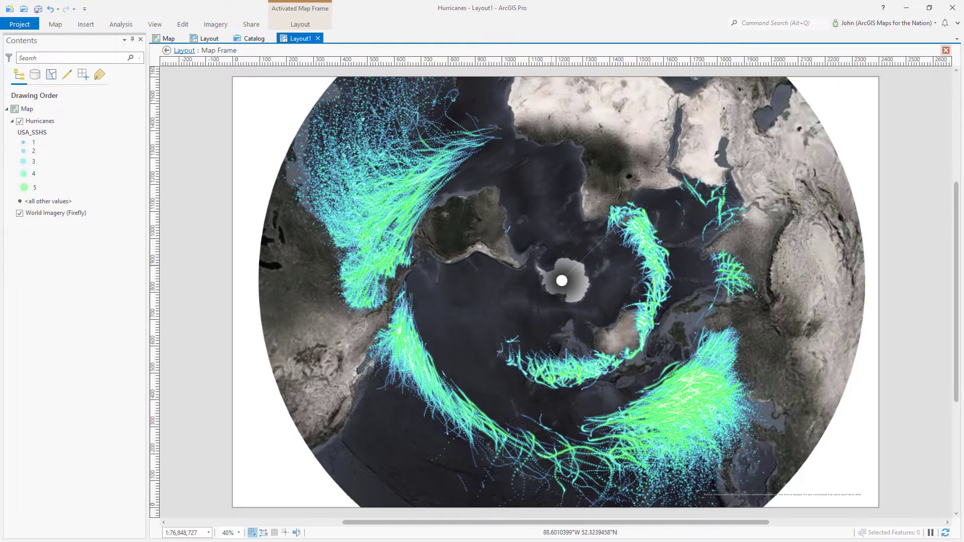
click(184, 51)
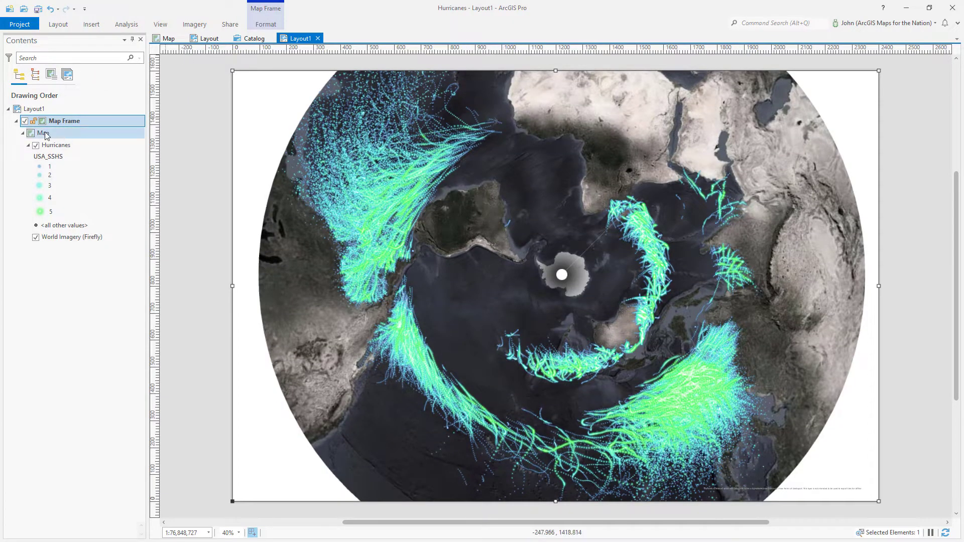
click(70, 132)
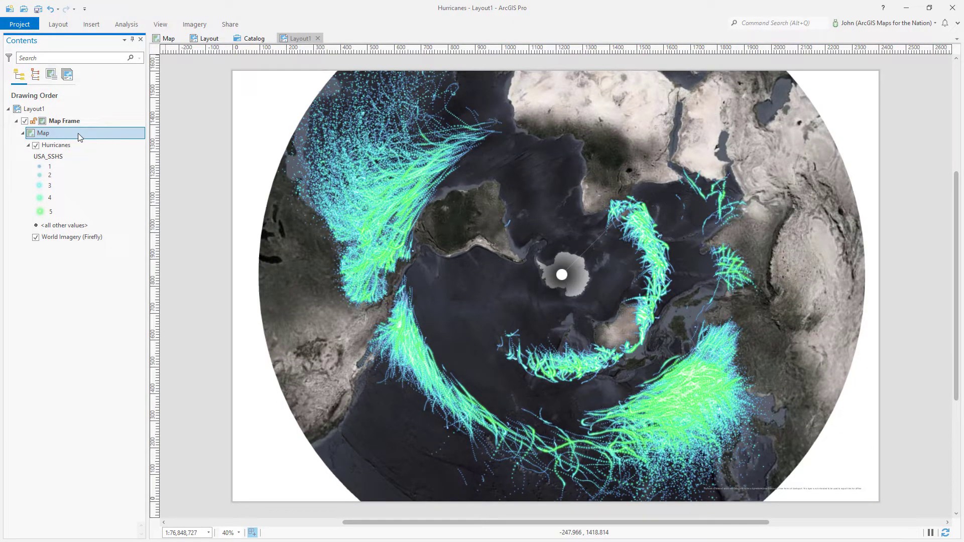
Set Rotation to 140 on the General page of Map Properties
double_click(111, 139)
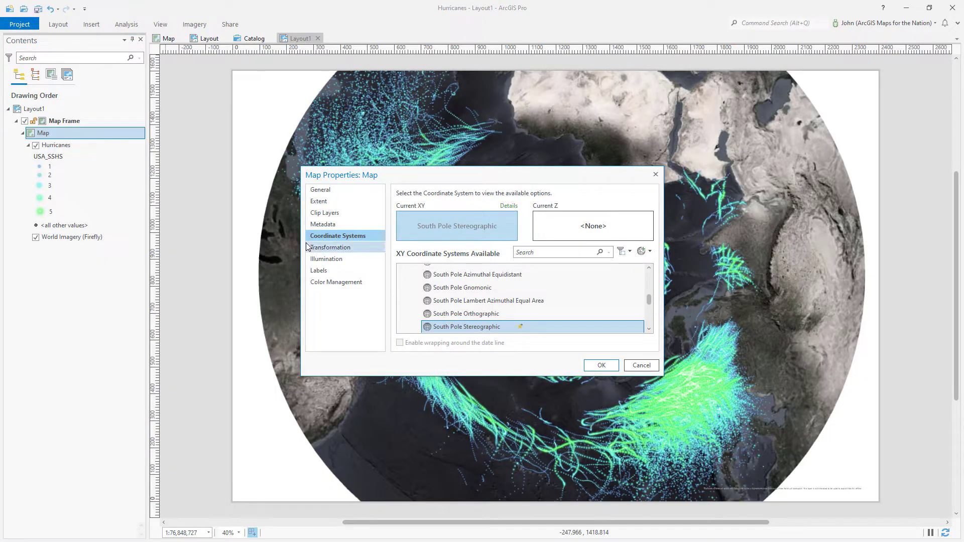
click(322, 190)
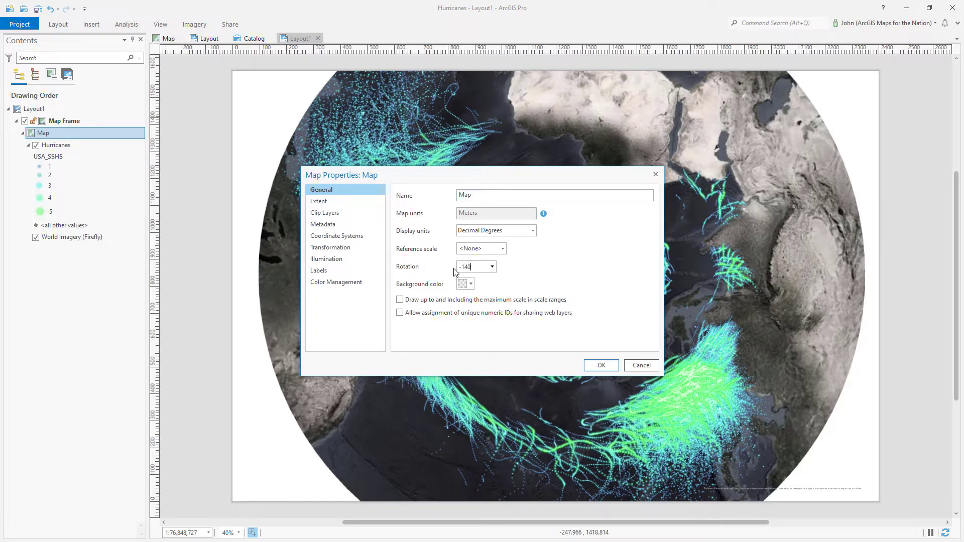
click(600, 366)
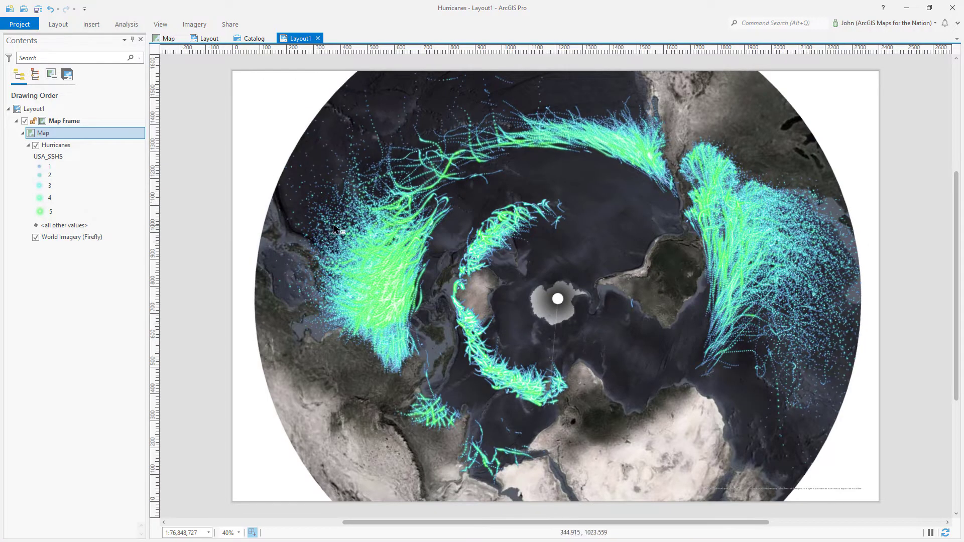
Activate the map frame and zoom in slightly to scale 1:72,299,282
right_click(552, 240)
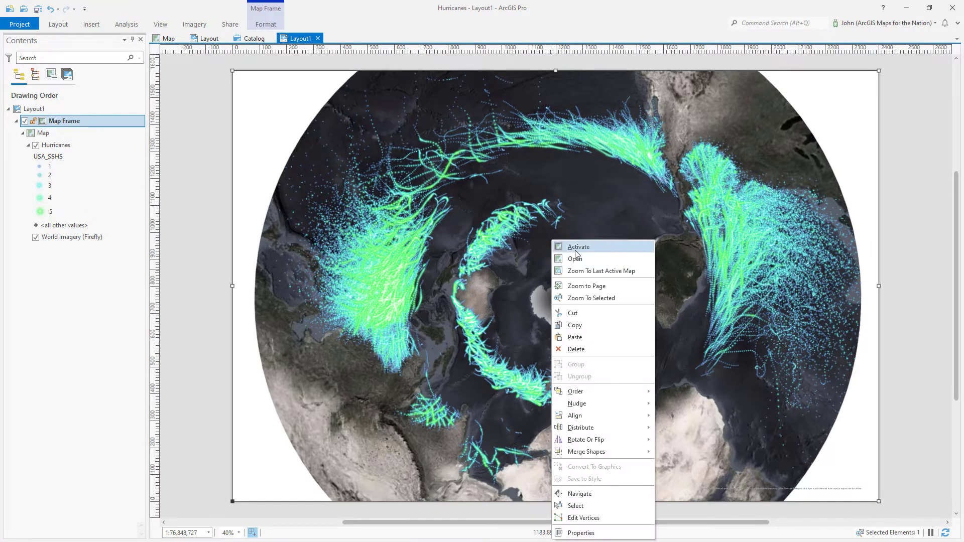
click(575, 255)
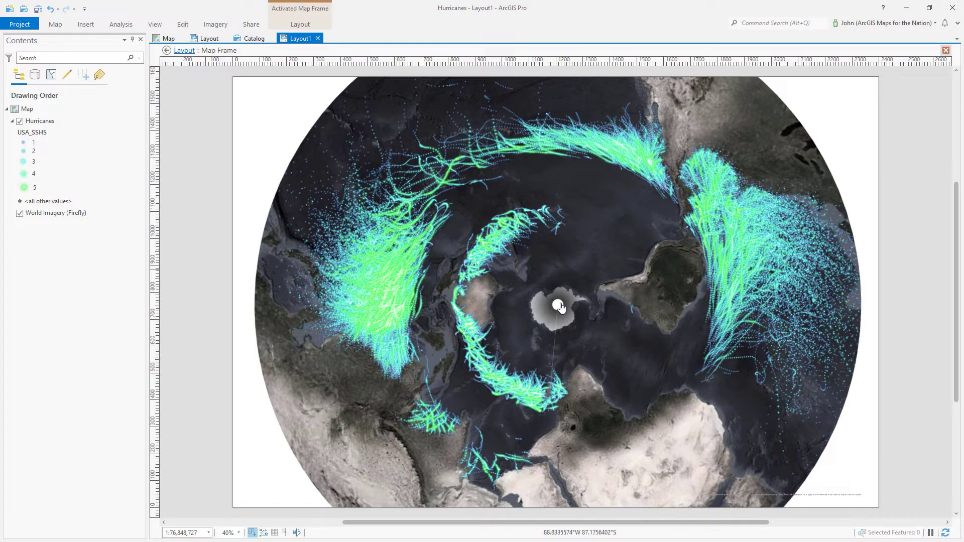
scroll(561, 308, up, 2)
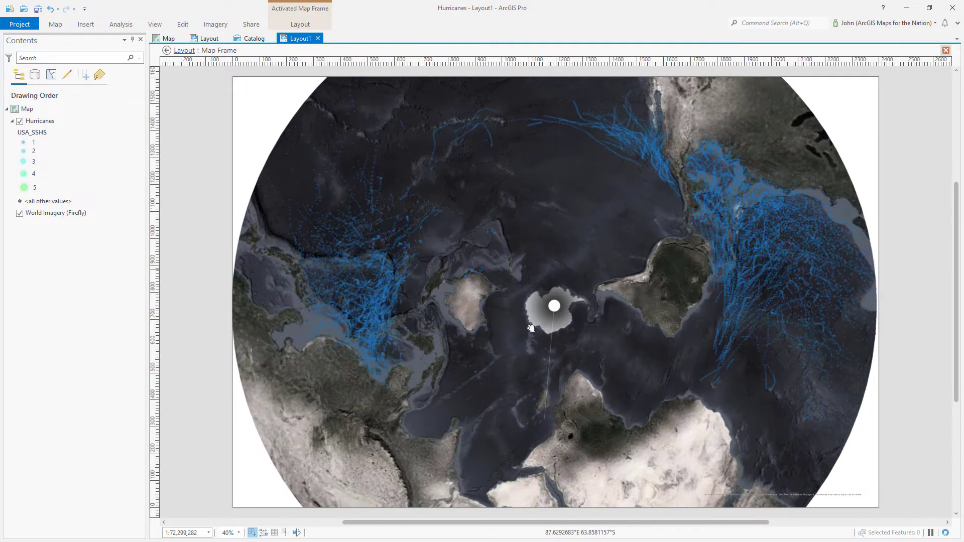
click(184, 51)
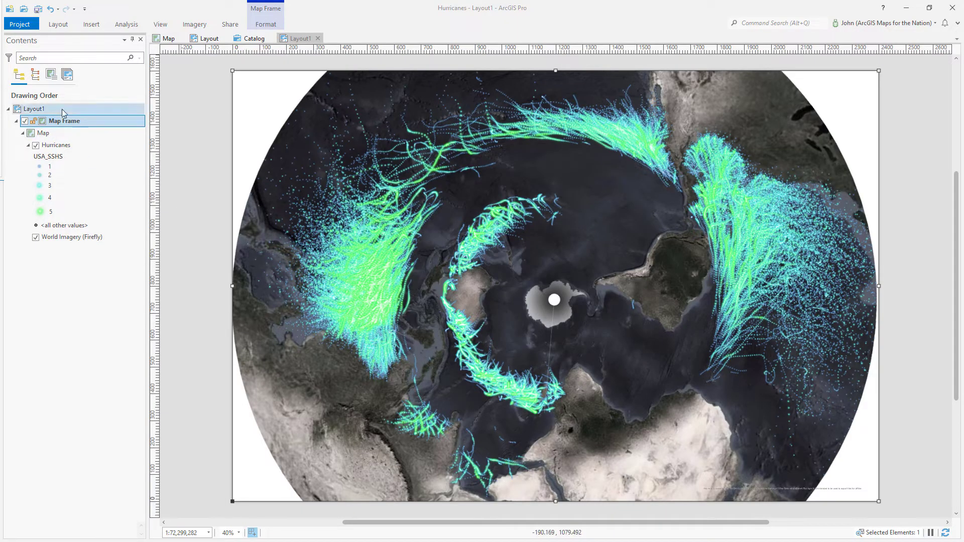
Set the map frame's background symbol colour to black
double_click(100, 121)
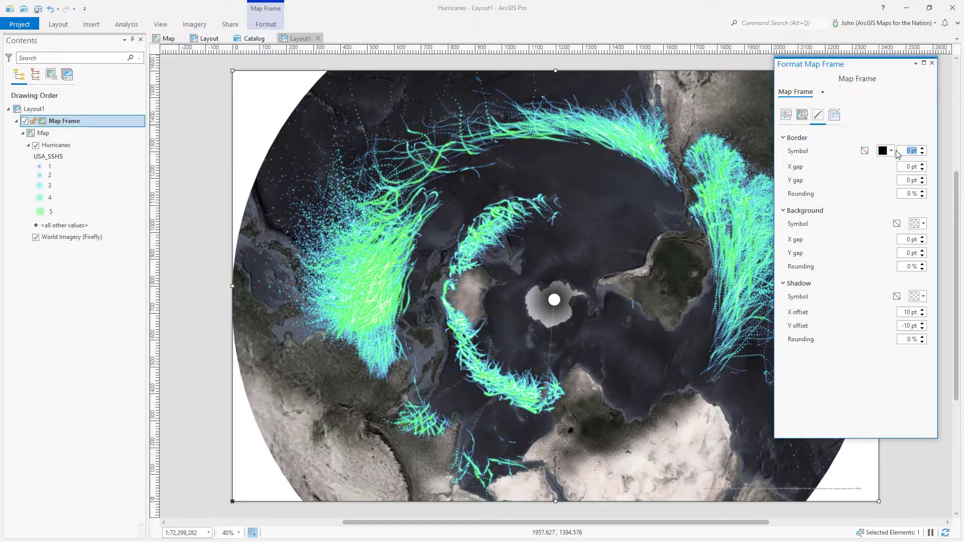
click(922, 224)
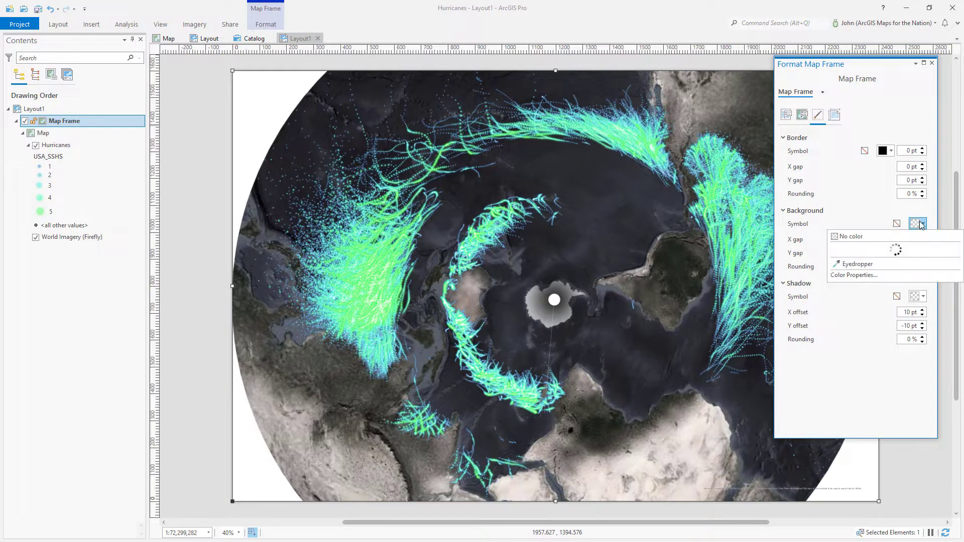
click(842, 397)
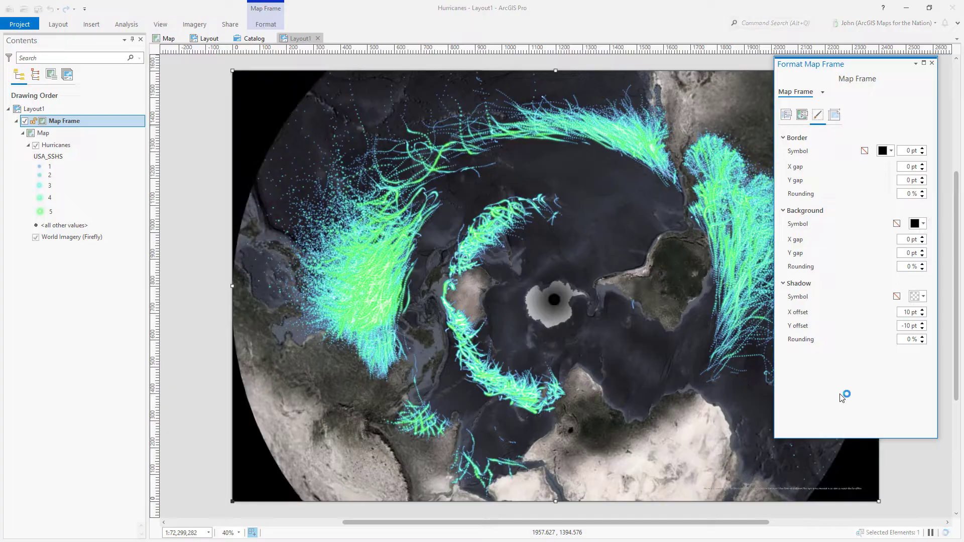
click(932, 63)
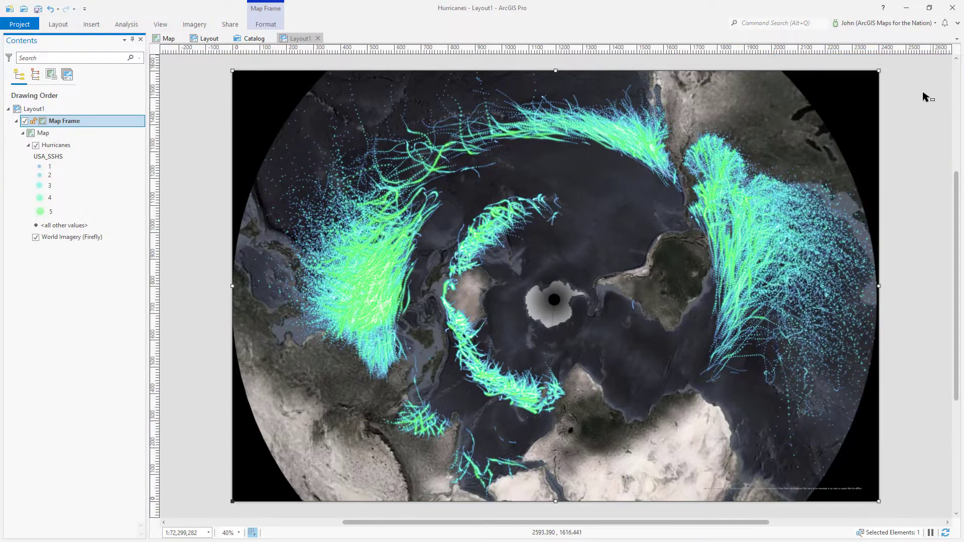
click(924, 98)
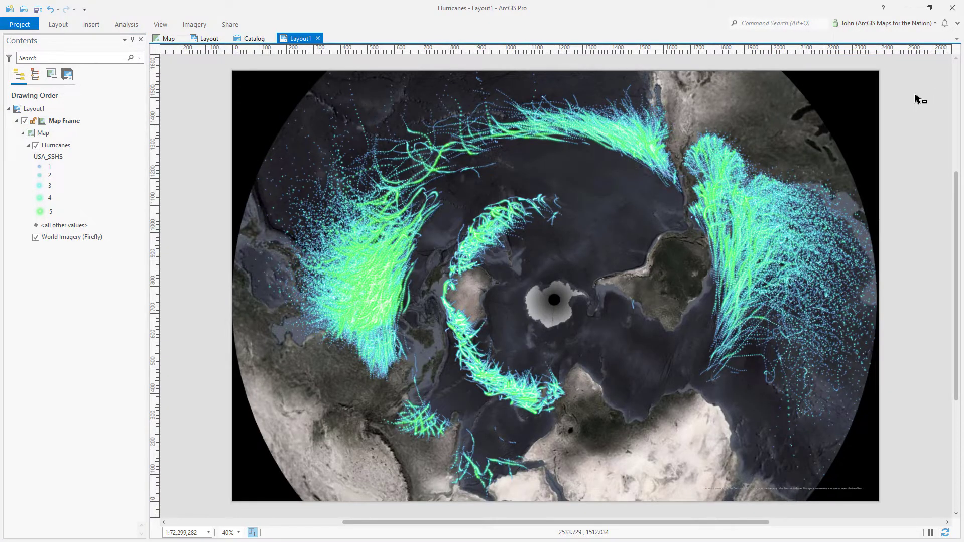
Search Living Atlas for 'cou' and add World Countries (Generalized) to the map
right_click(74, 134)
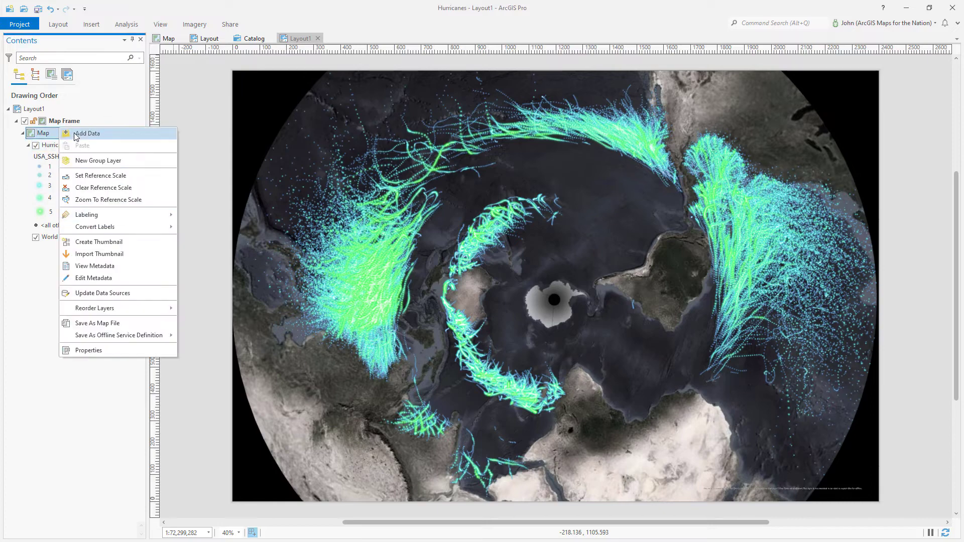
click(75, 133)
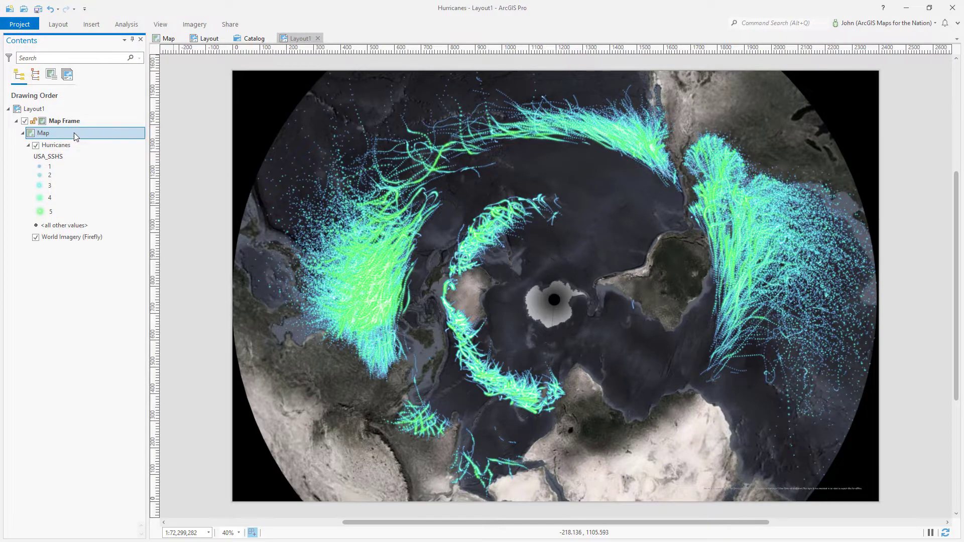
click(232, 234)
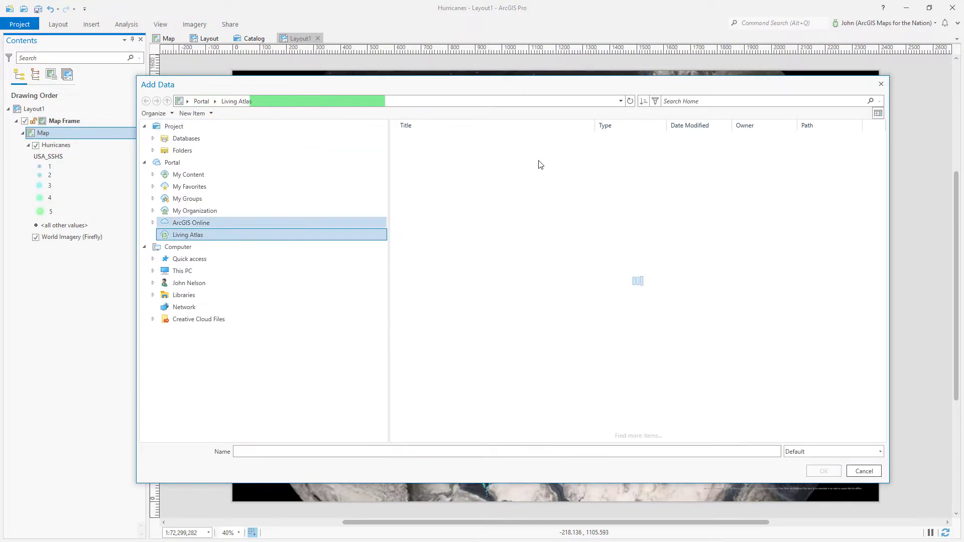
click(678, 104)
text(countries)
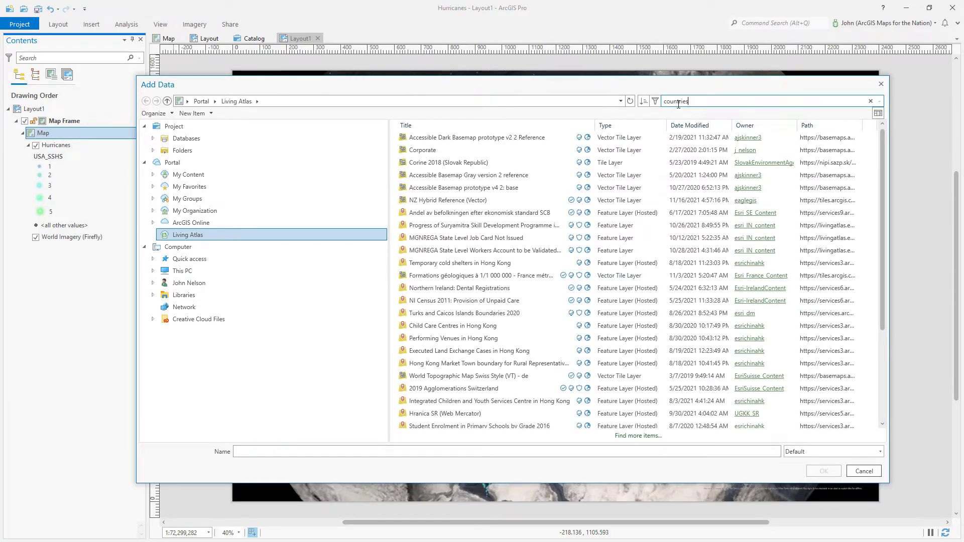
key(Return)
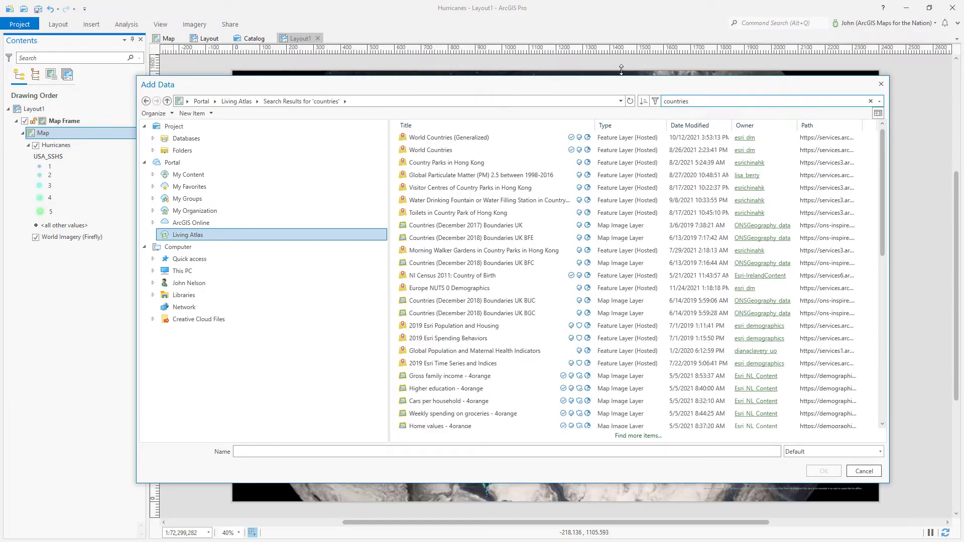
click(450, 138)
click(824, 471)
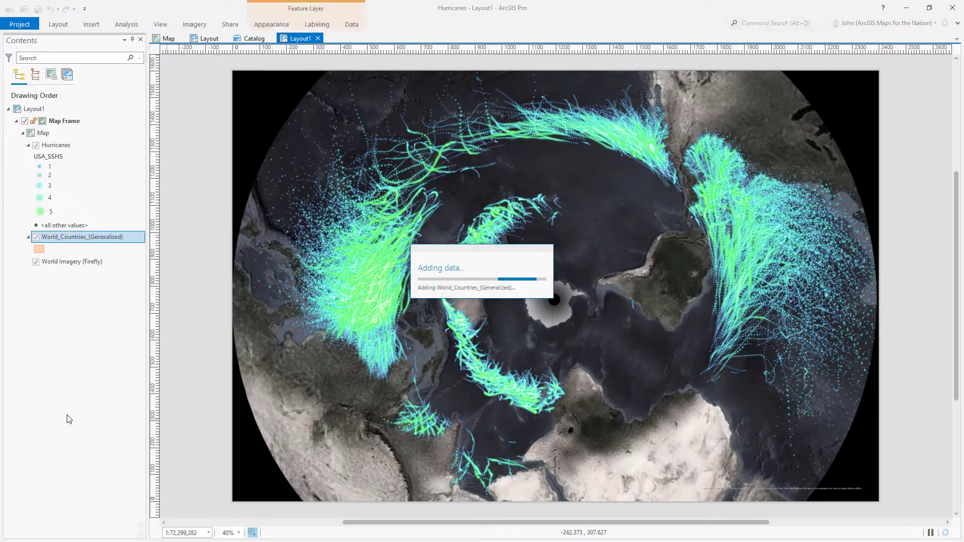
Apply the Countries symbol from the Symbology gallery to the world countries layer
click(39, 251)
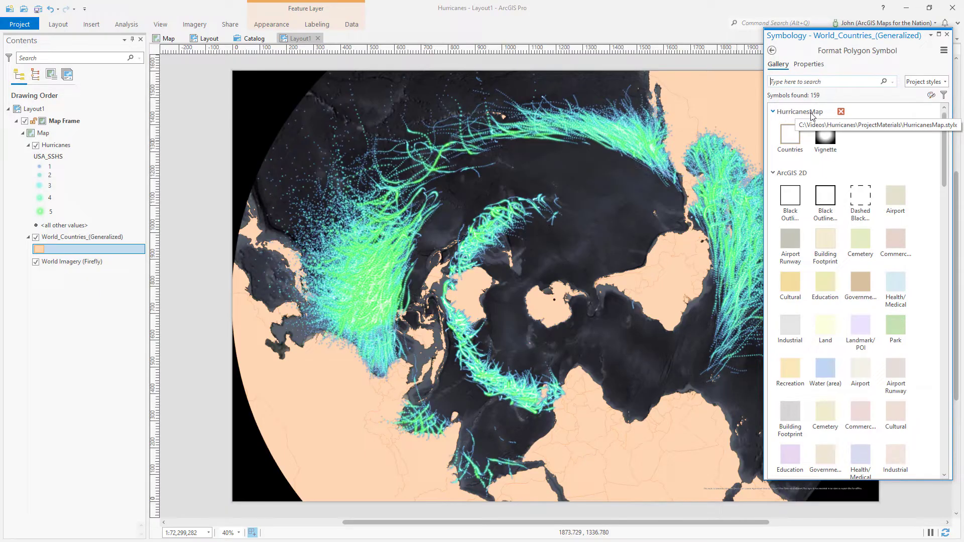
click(795, 141)
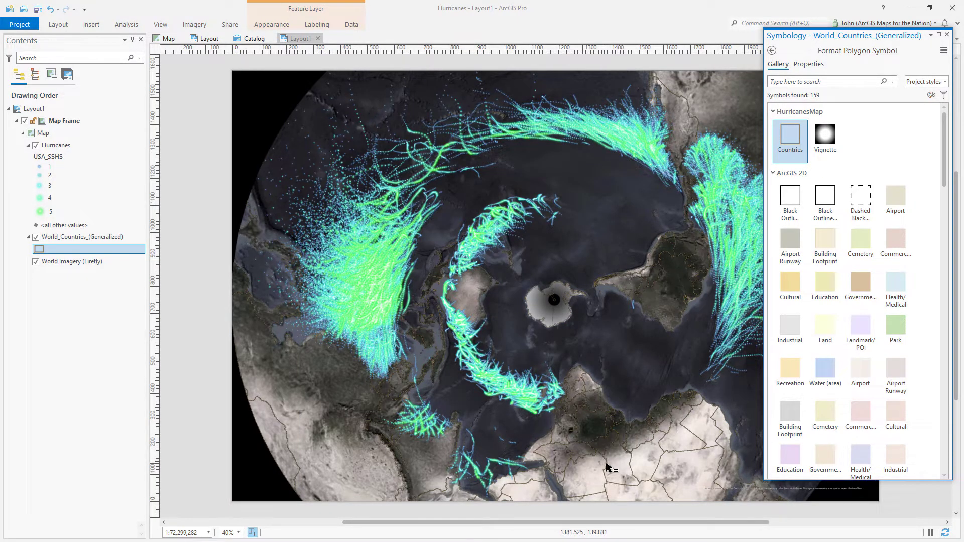
click(947, 35)
Make the countries layer partly transparent using the Appearance tab's Transparency setting
click(125, 236)
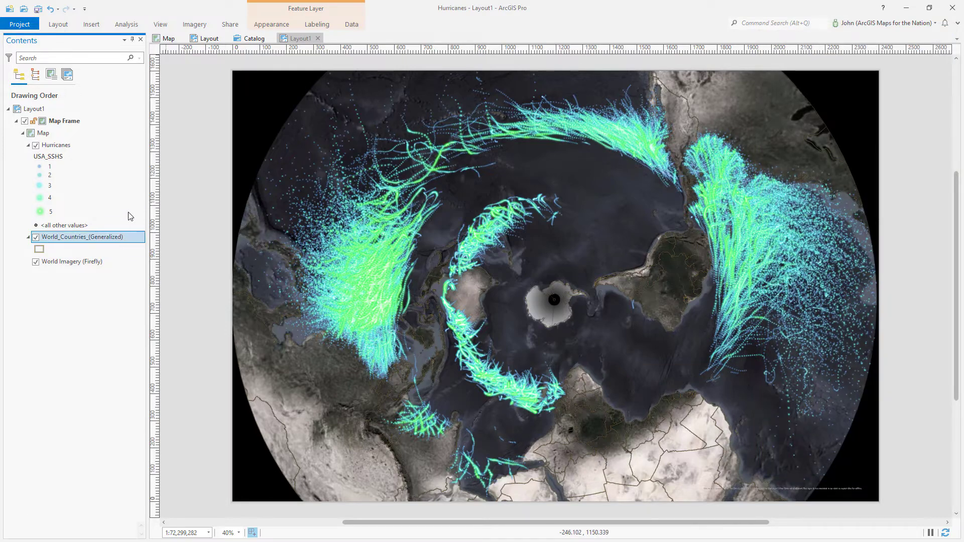
click(273, 26)
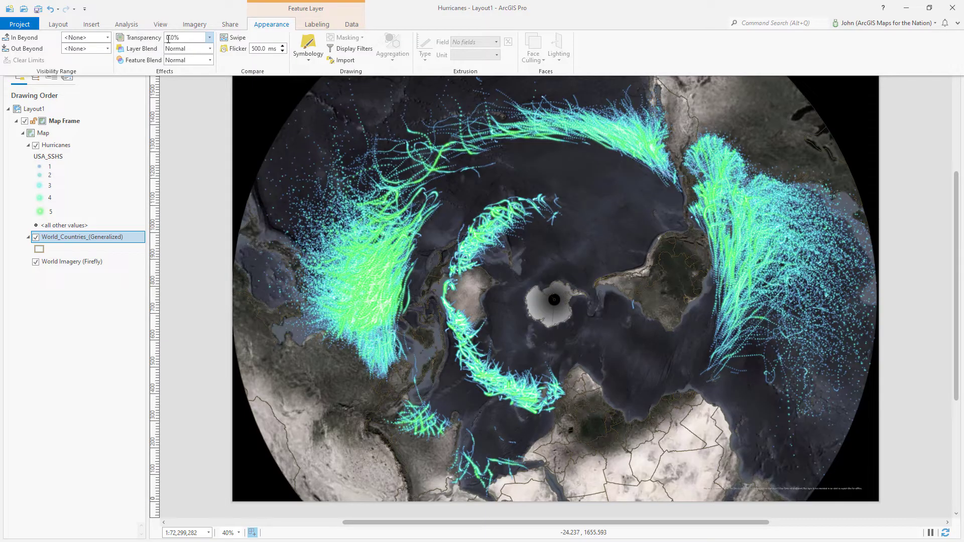
key(Tab)
click(169, 10)
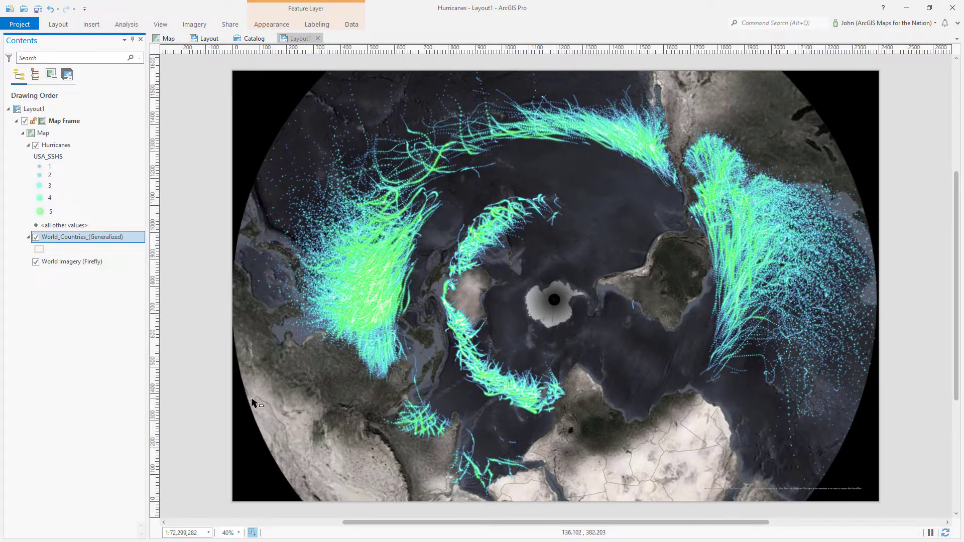
Add the Living Atlas 'global background' layer to the map and open its fill symbol
right_click(77, 134)
click(97, 135)
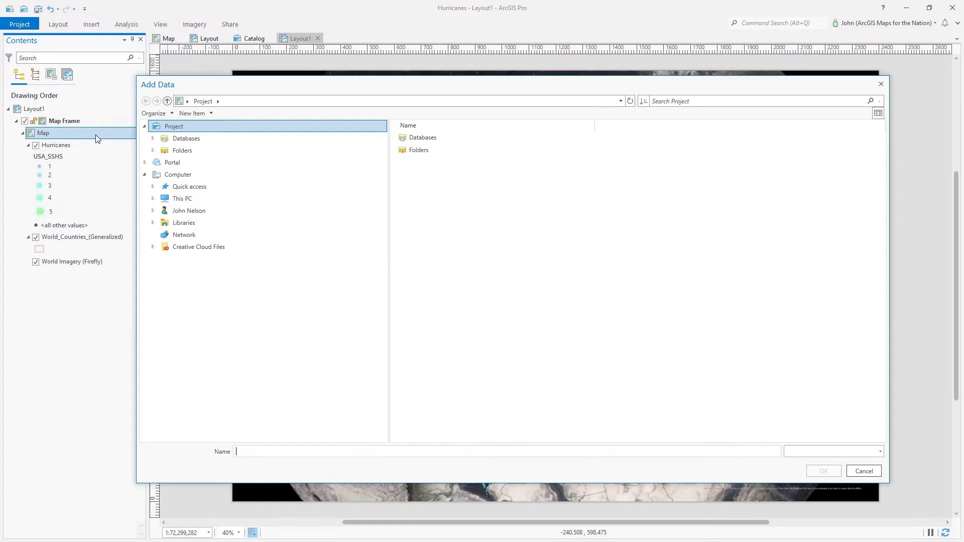
click(212, 233)
click(745, 103)
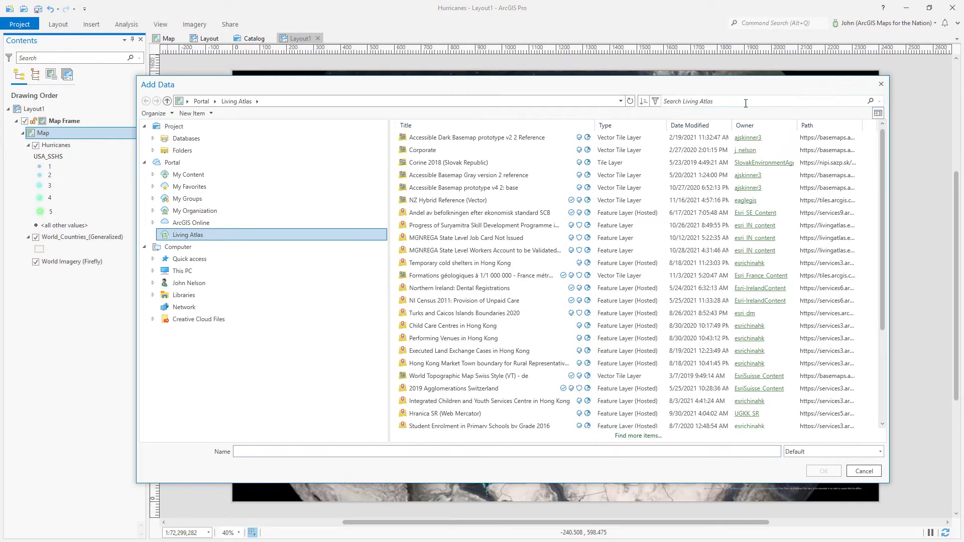
text(global)
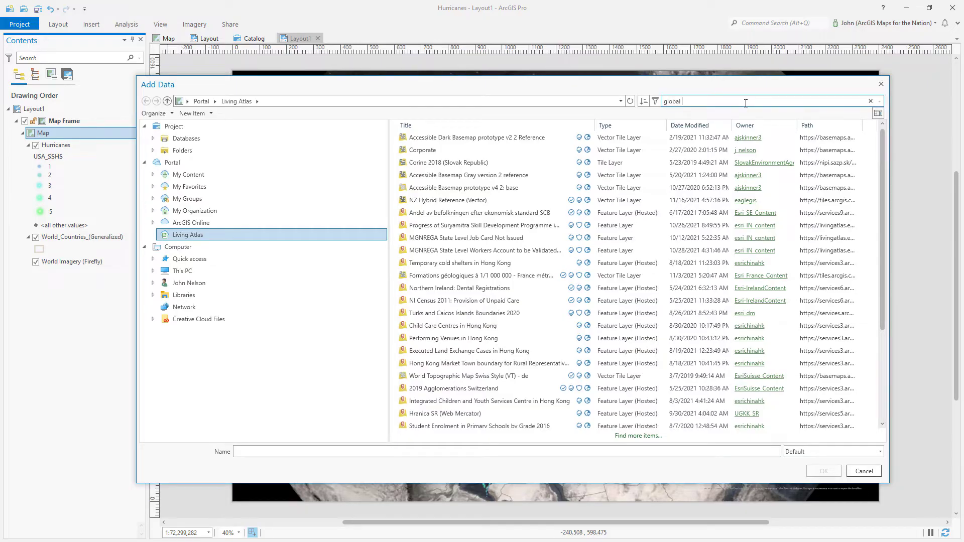
text( background)
key(Return)
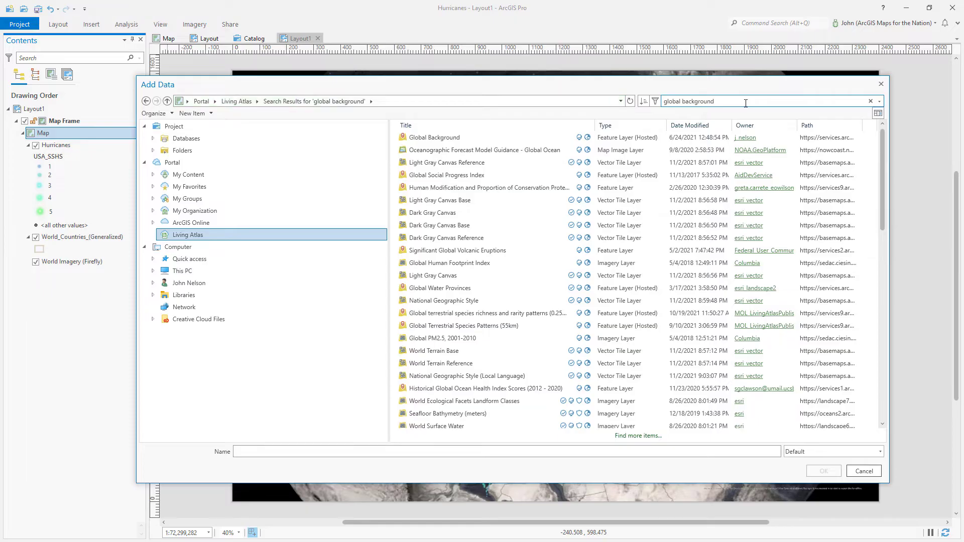
click(470, 136)
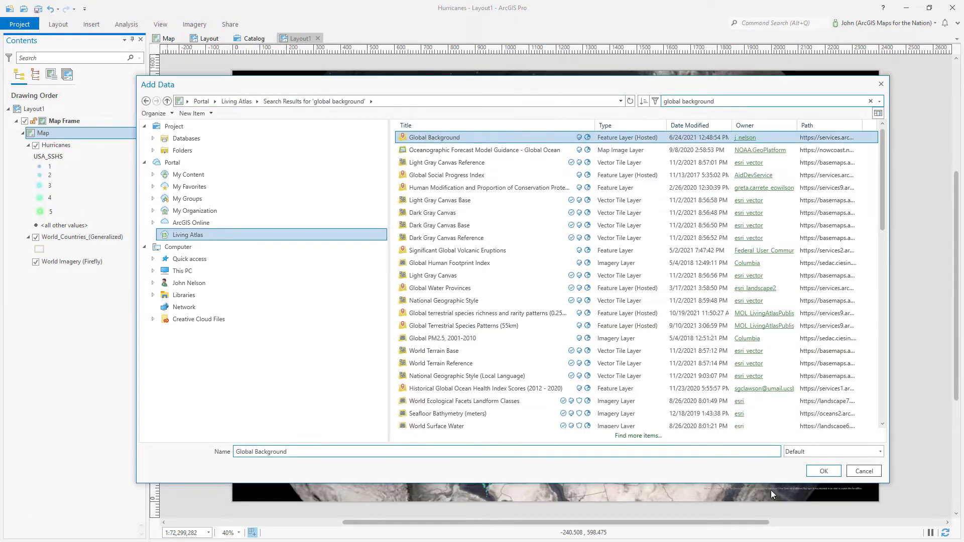
click(822, 471)
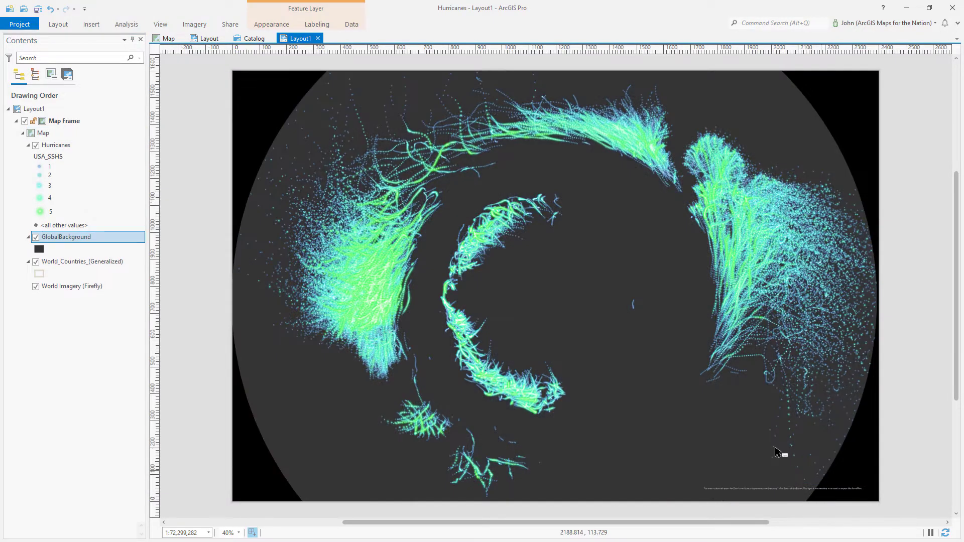
click(40, 250)
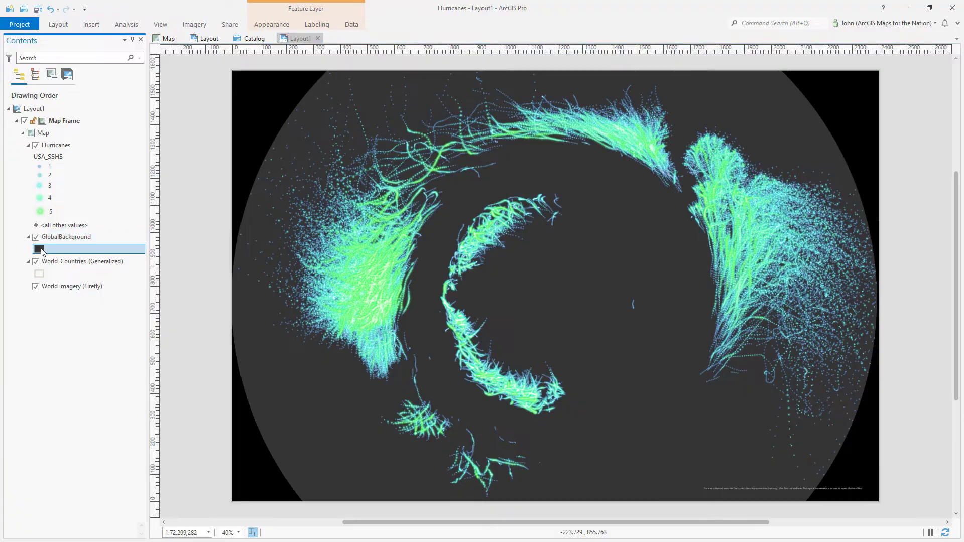
Apply the HurricanesMap Vignette symbol to the GlobalBackground layer's fill
click(826, 143)
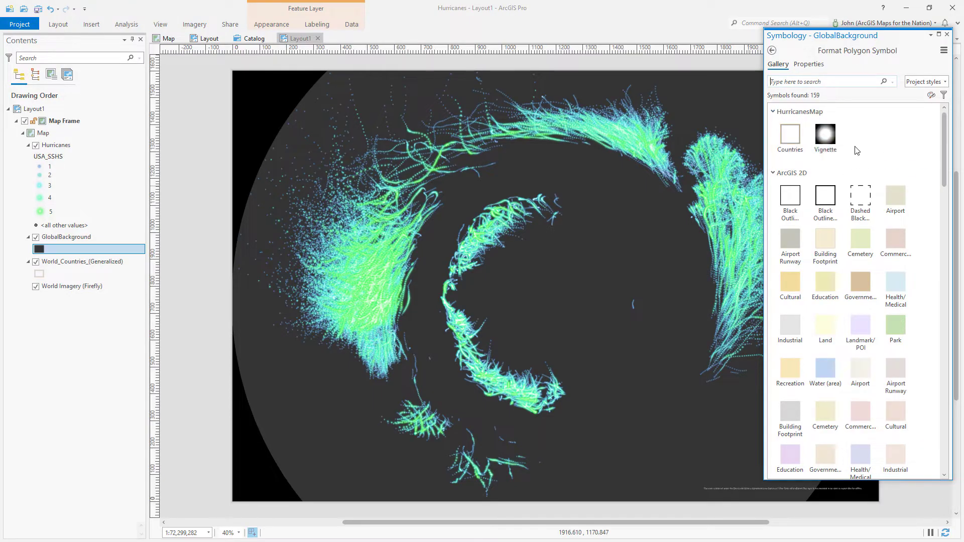
click(826, 138)
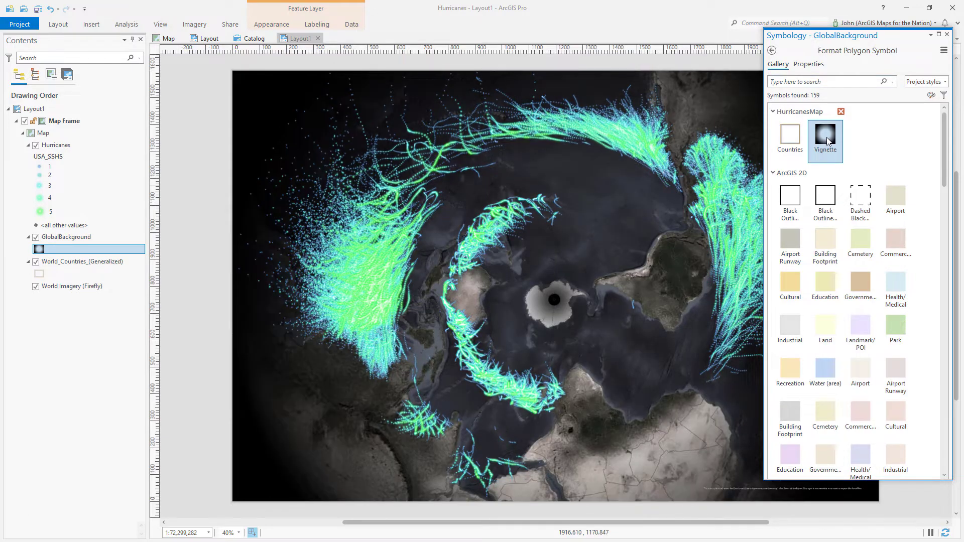
click(947, 34)
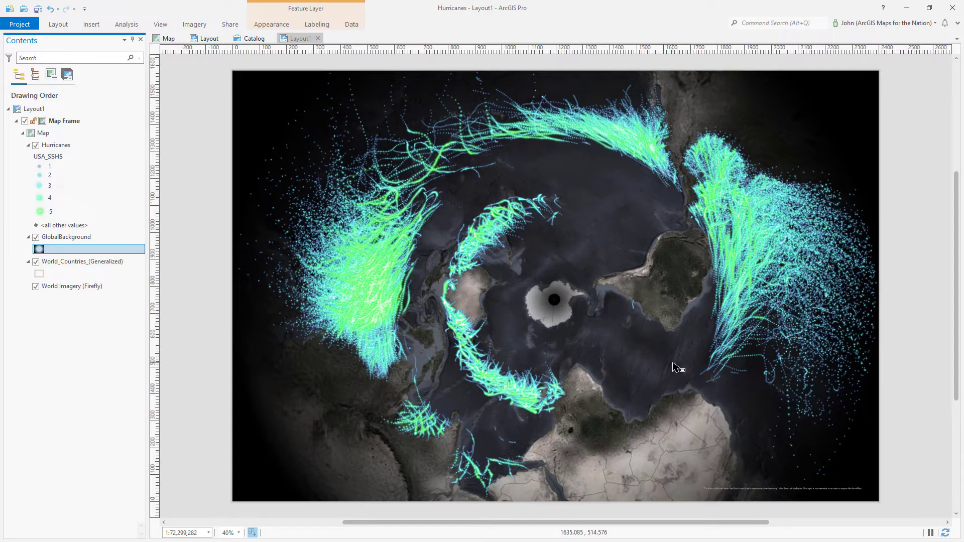
click(35, 237)
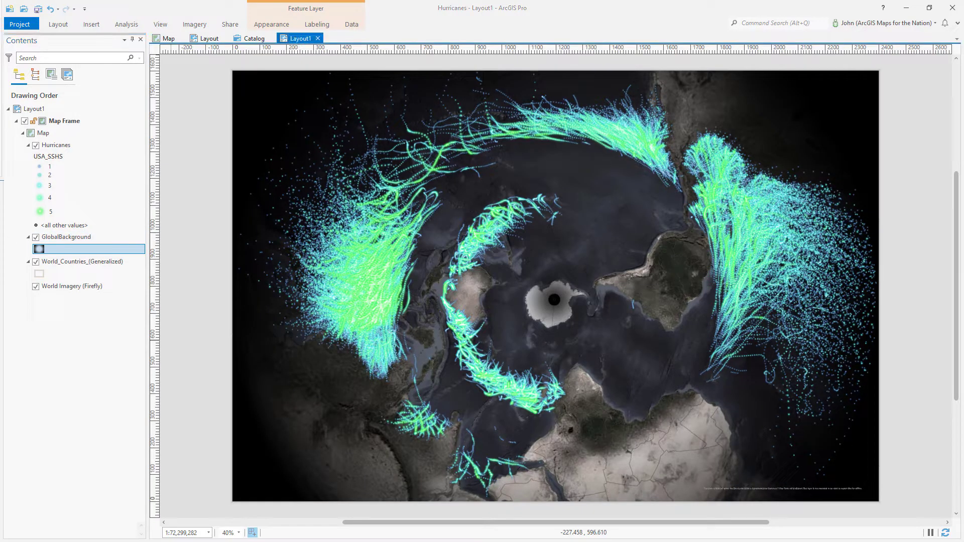
Overlay a Black Horizontal Label Graticule grid on the selected hurricane map frame
click(75, 124)
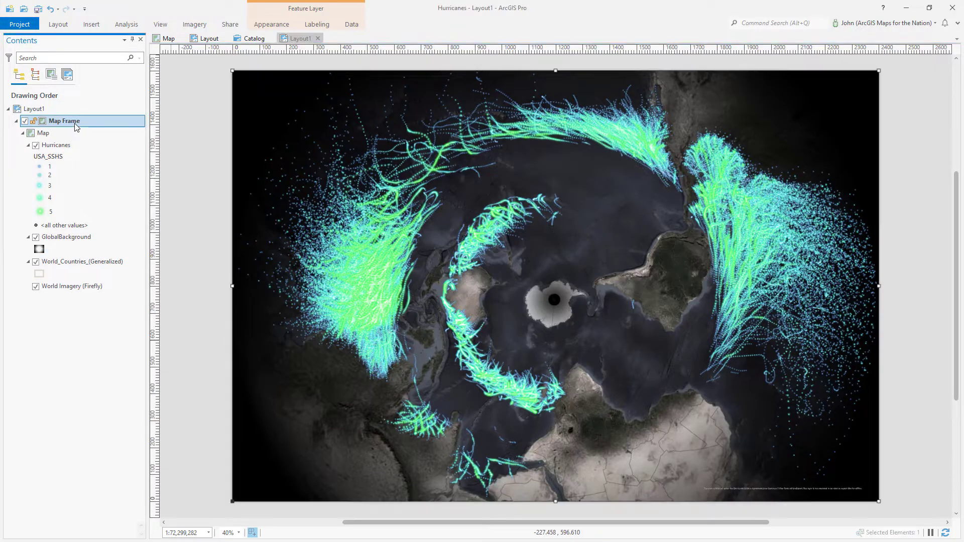
click(92, 26)
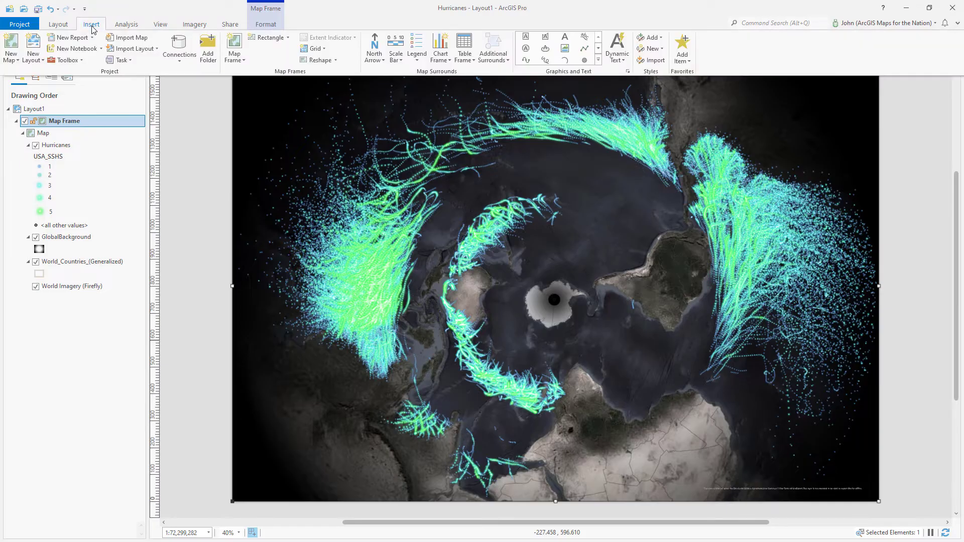
click(318, 51)
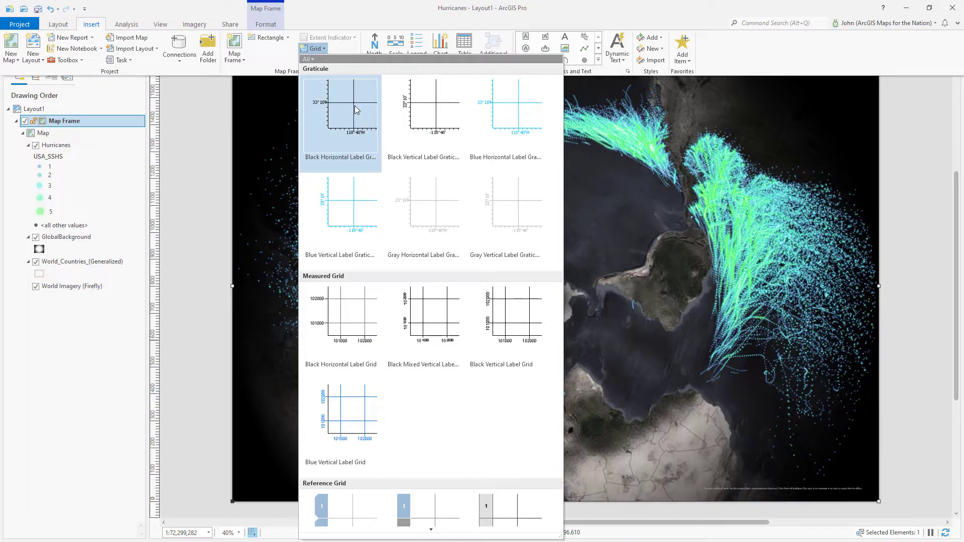
click(365, 119)
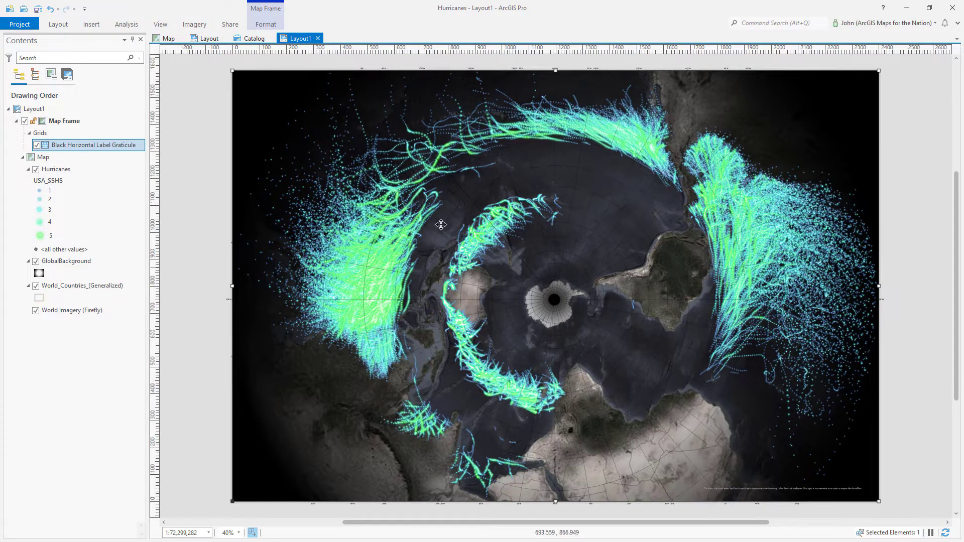
Remove the Labels and both Ticks components from the graticule, leaving only Gridlines
right_click(86, 146)
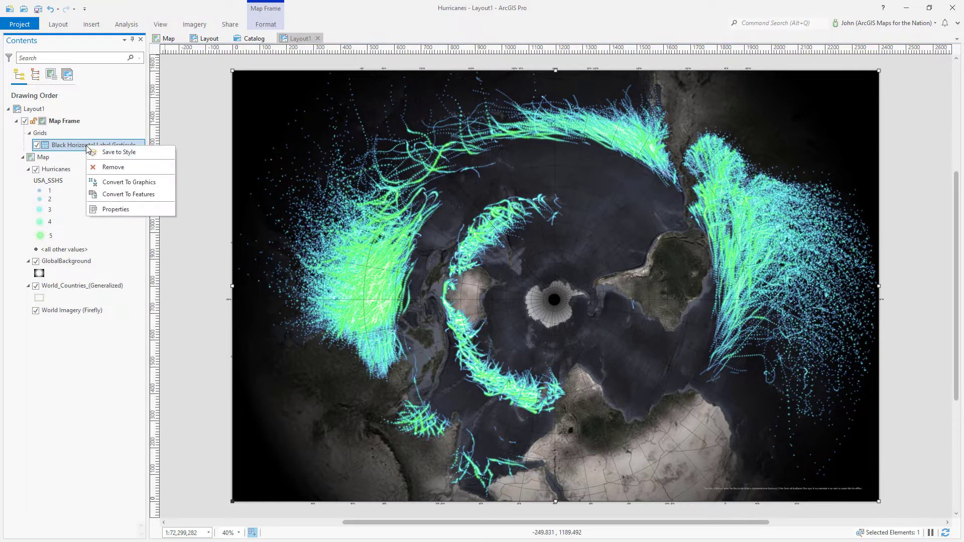
click(115, 210)
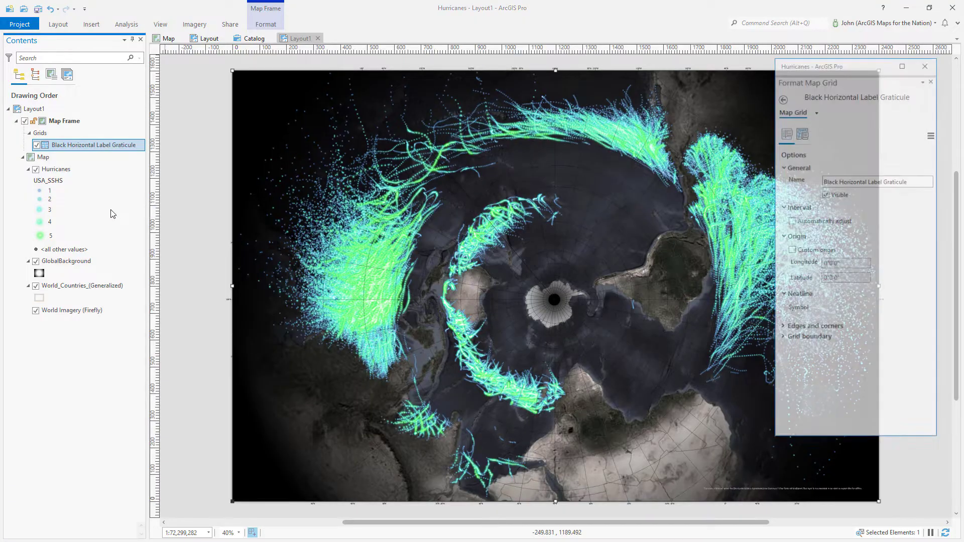
click(802, 116)
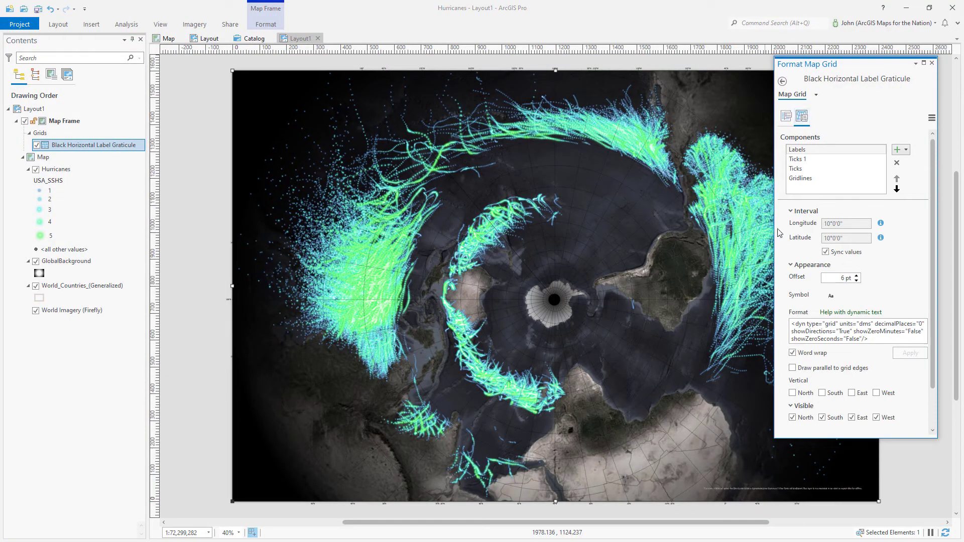
click(803, 150)
click(897, 163)
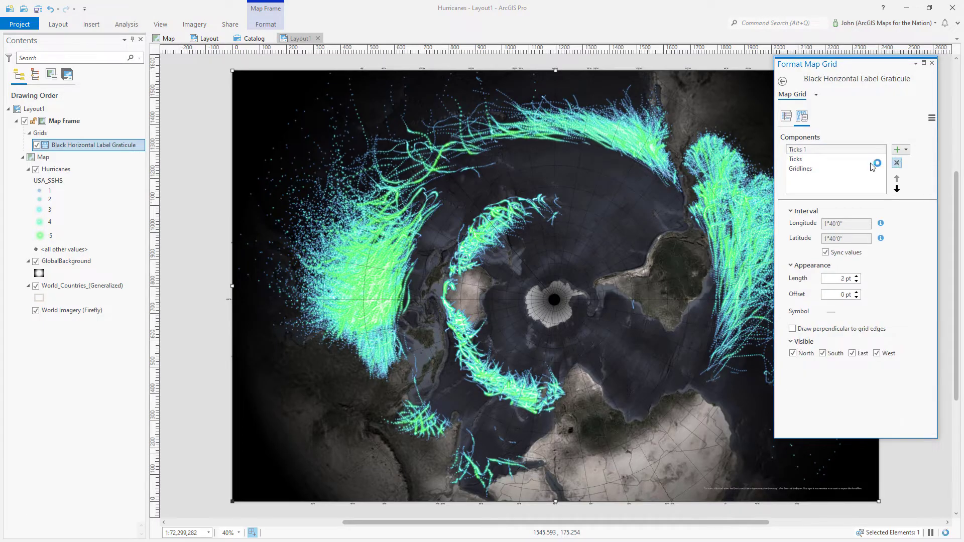
click(809, 152)
click(897, 163)
click(897, 163)
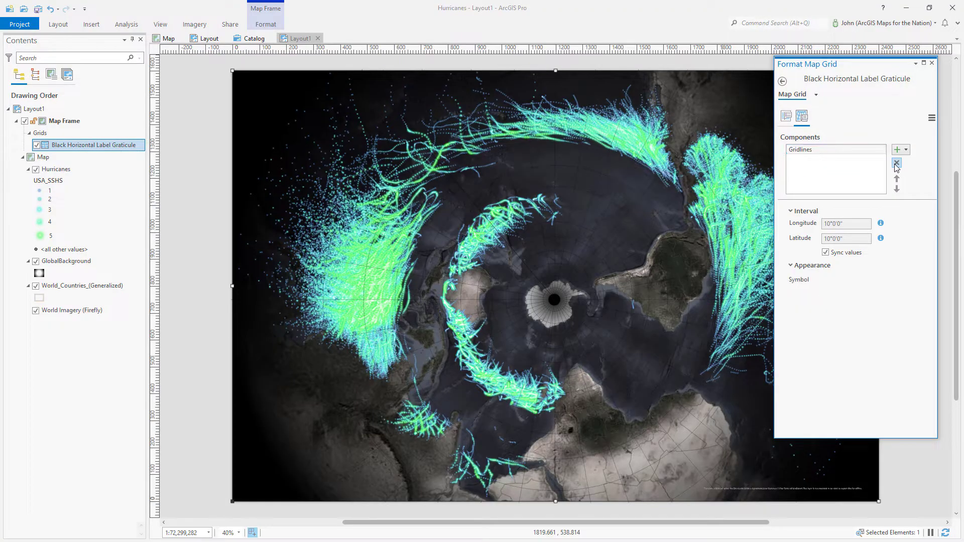
click(813, 154)
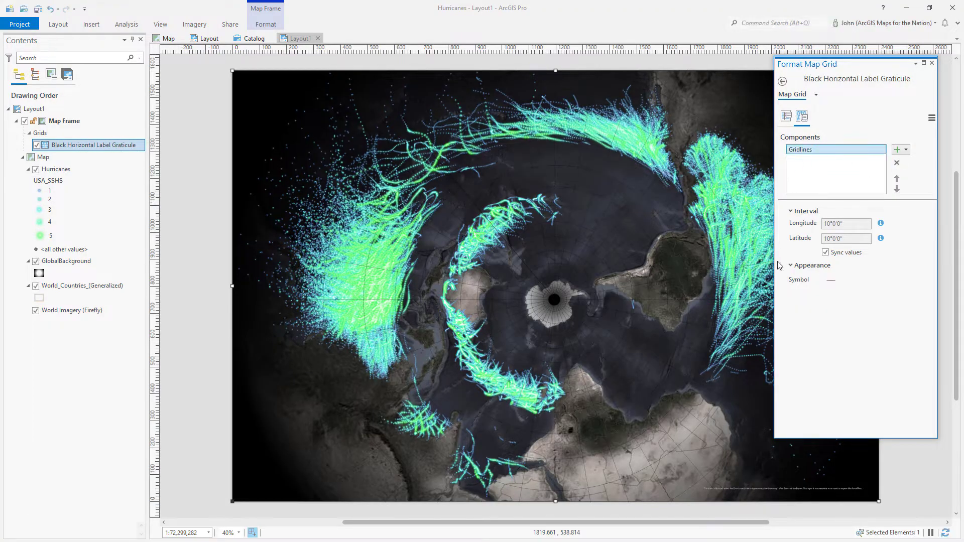
Color the graticule gridlines semi-transparent white and apply the change
click(832, 282)
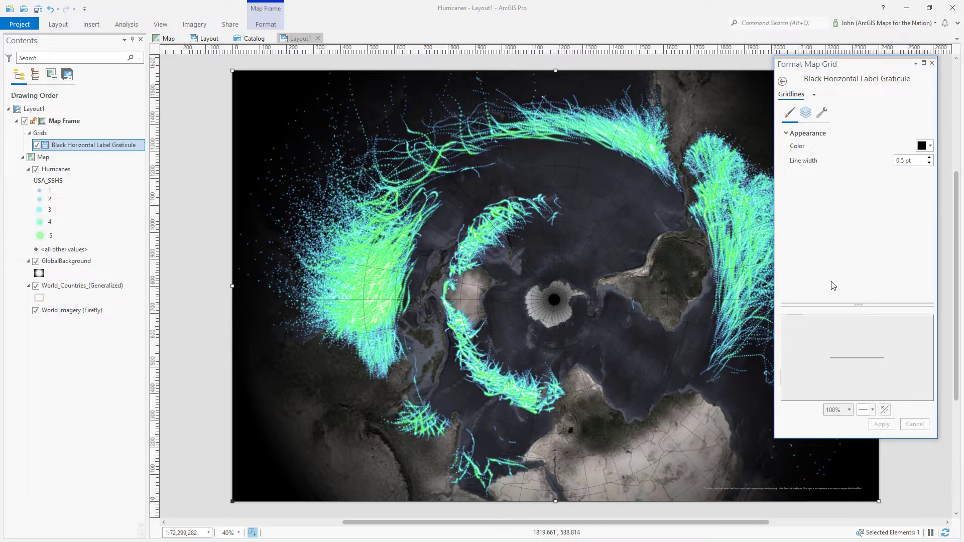
click(923, 146)
click(841, 227)
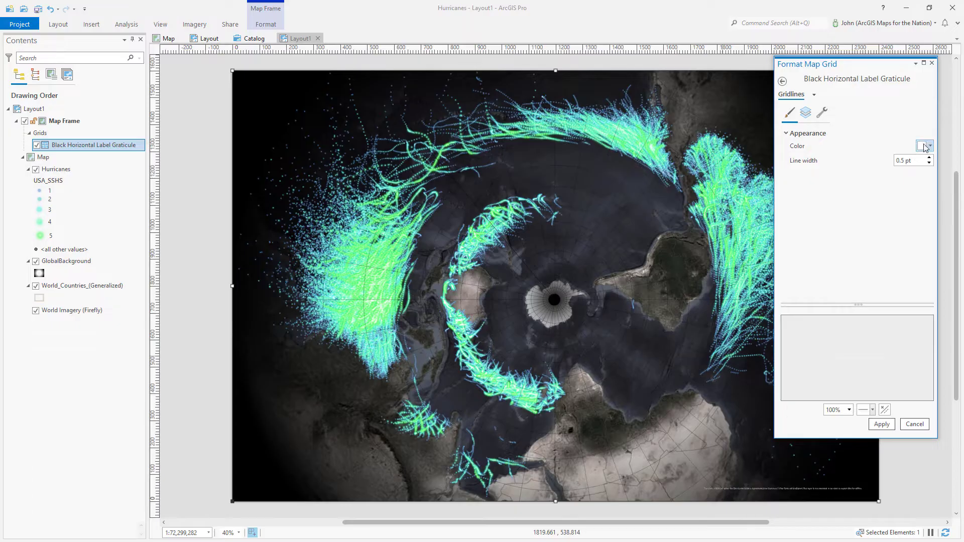
click(924, 146)
click(860, 340)
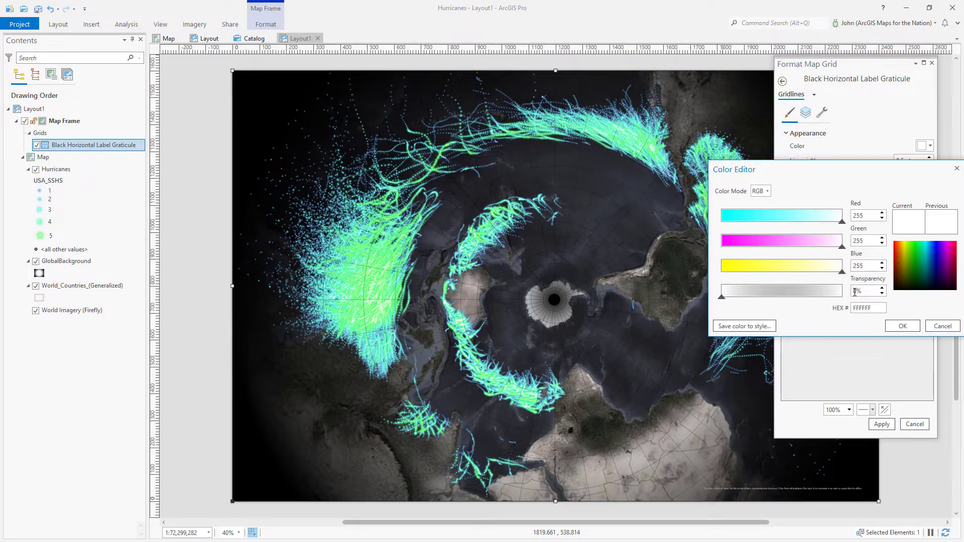
click(902, 326)
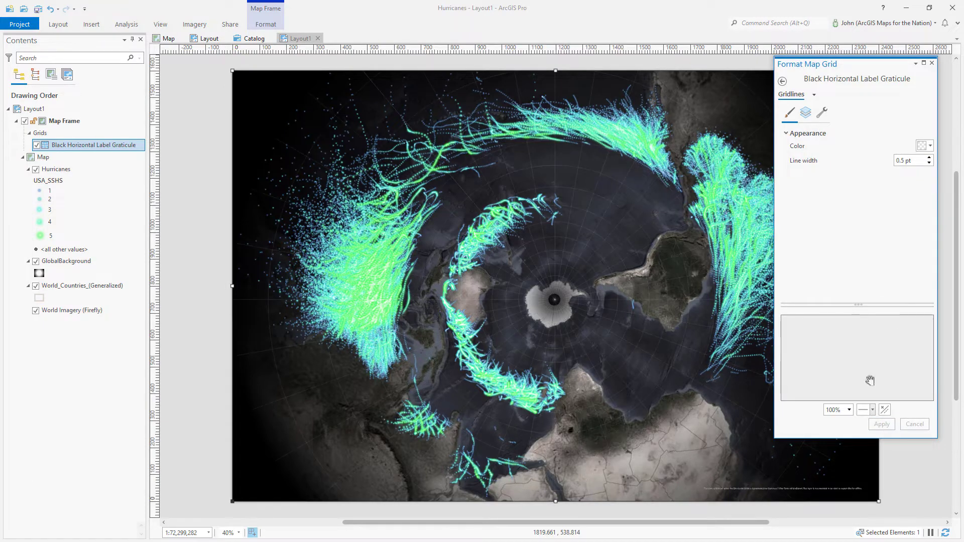
click(932, 62)
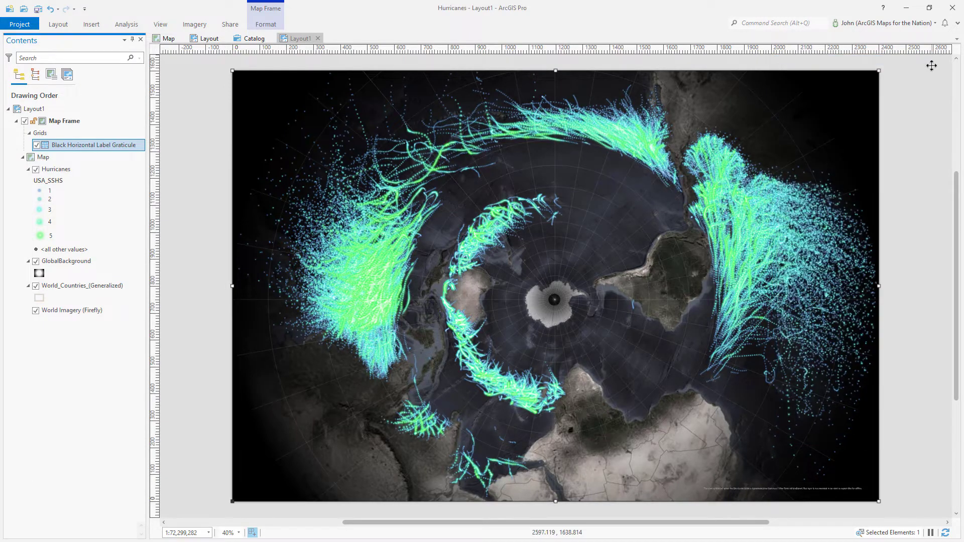
click(929, 139)
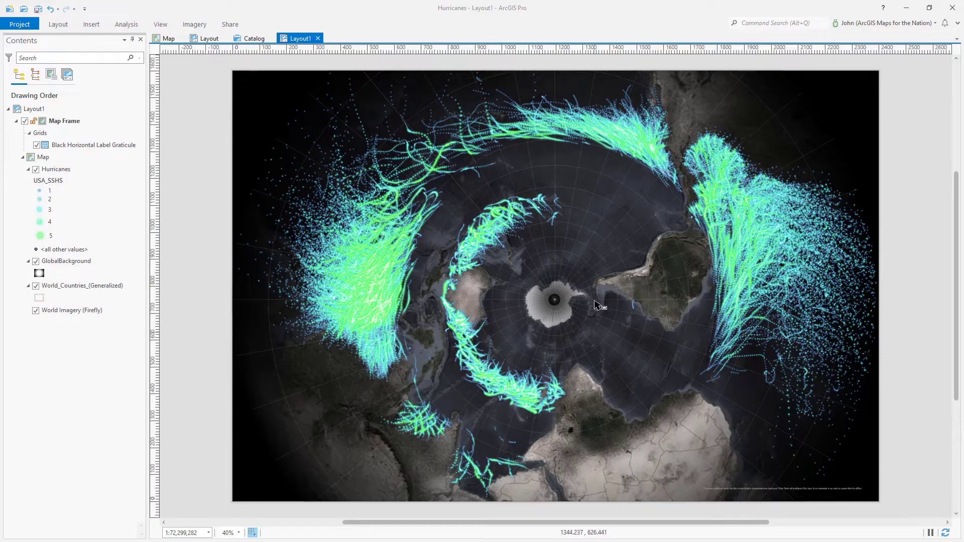
Draw a Circle graphic centred on the south pole and show its polygon symbol settings
click(92, 25)
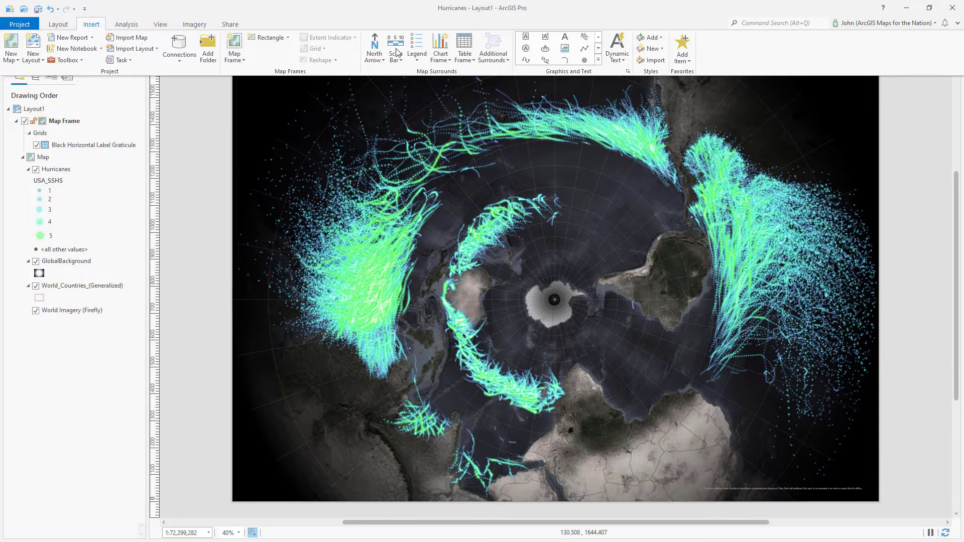
click(598, 48)
click(566, 51)
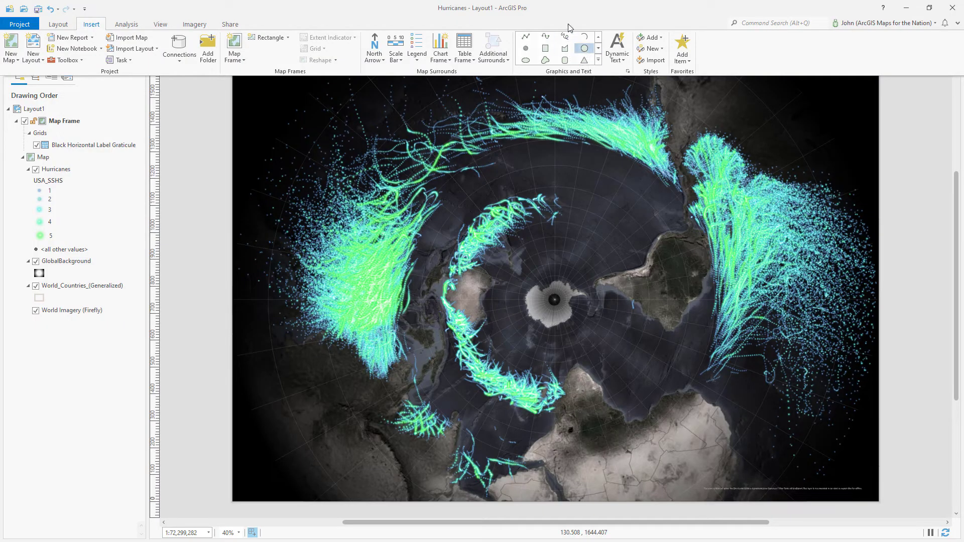
click(555, 300)
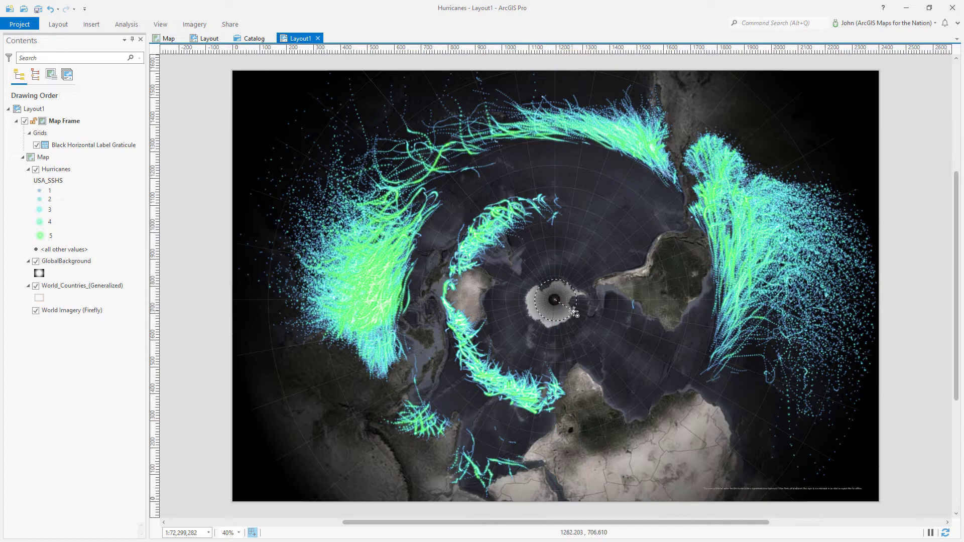
click(648, 325)
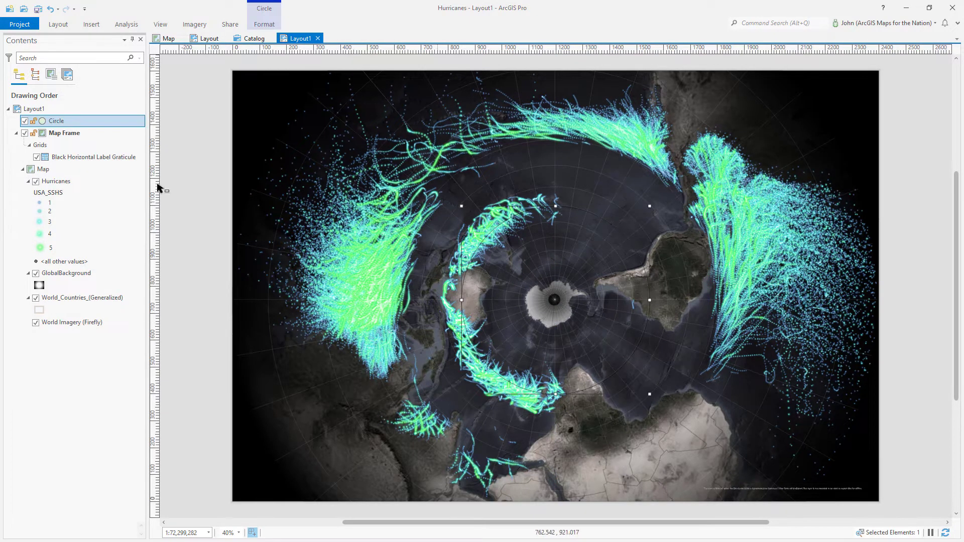
double_click(88, 125)
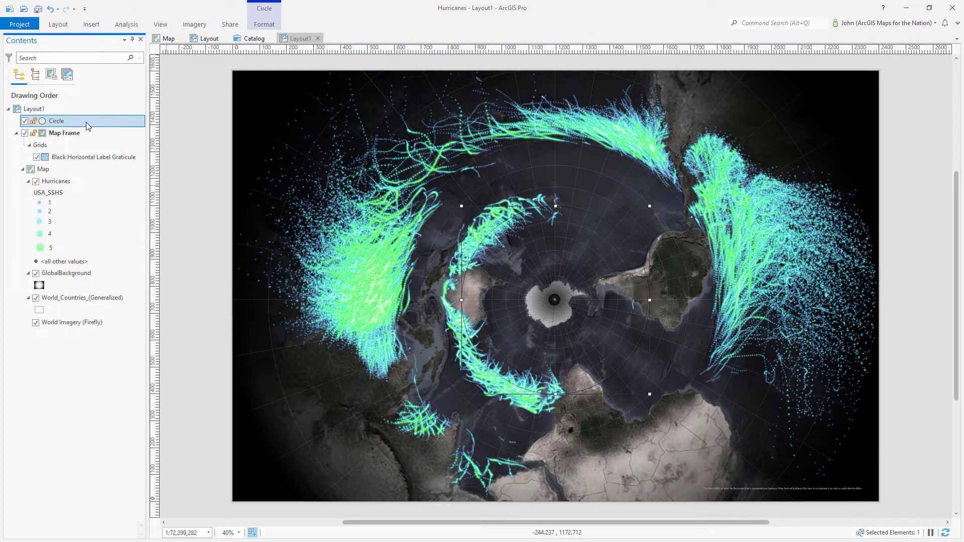
click(810, 94)
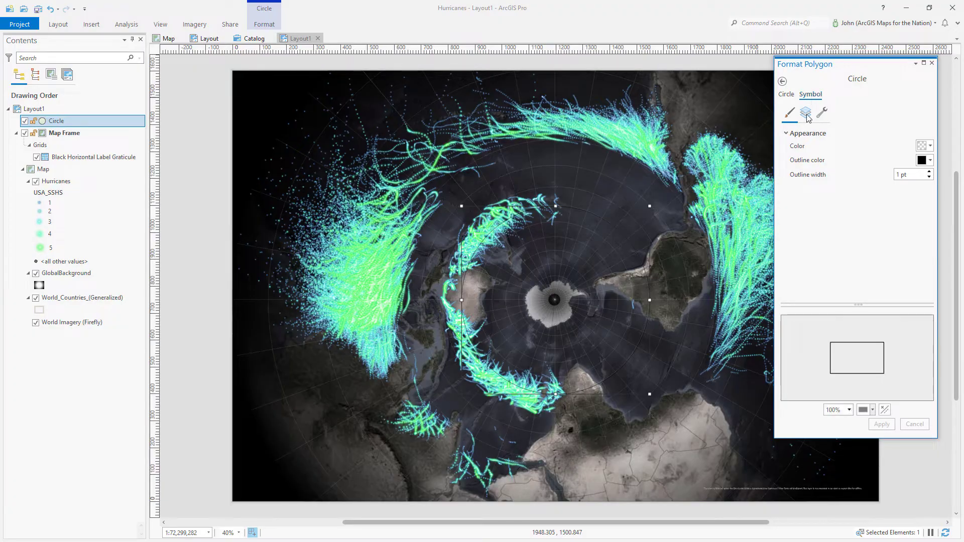
Remove the circle's outline and give it a circular, continuous gradient fill
click(806, 113)
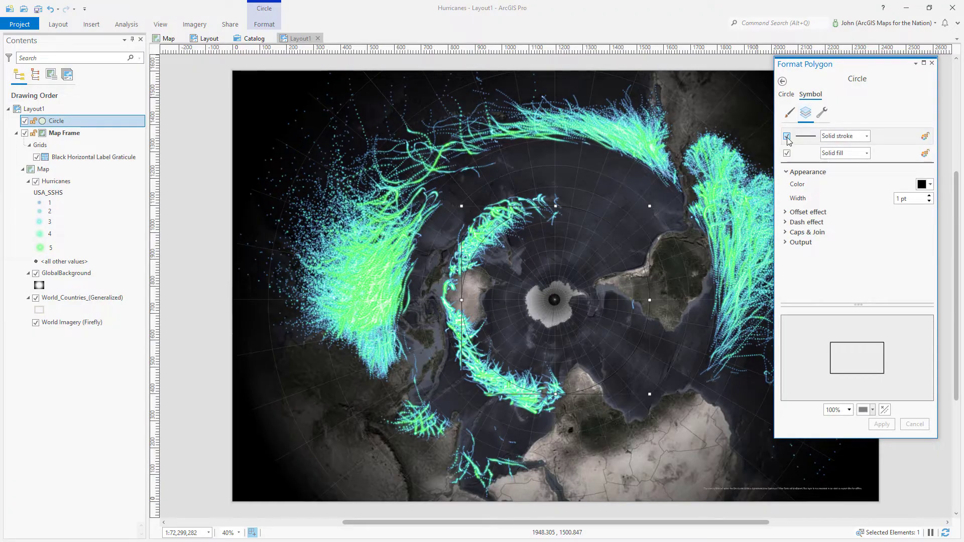
click(787, 137)
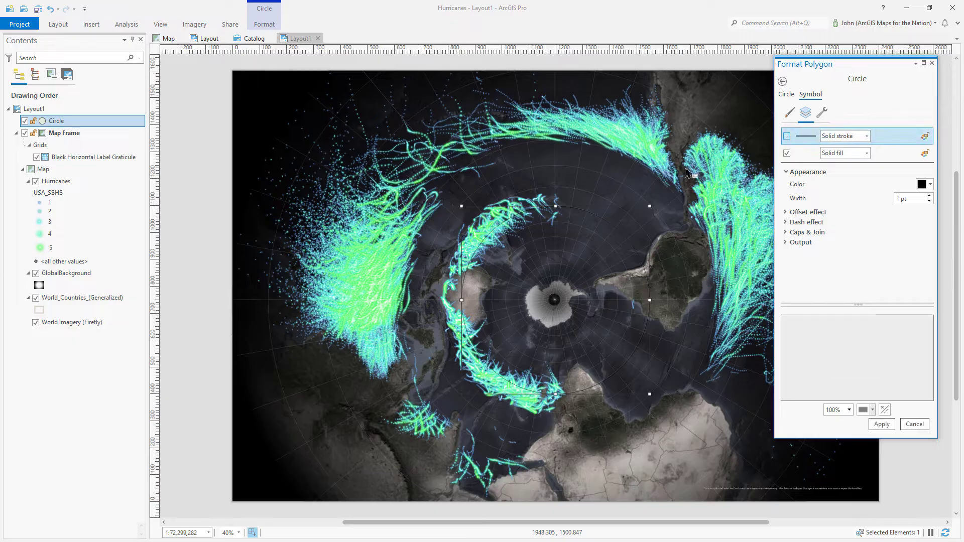
click(868, 153)
click(868, 153)
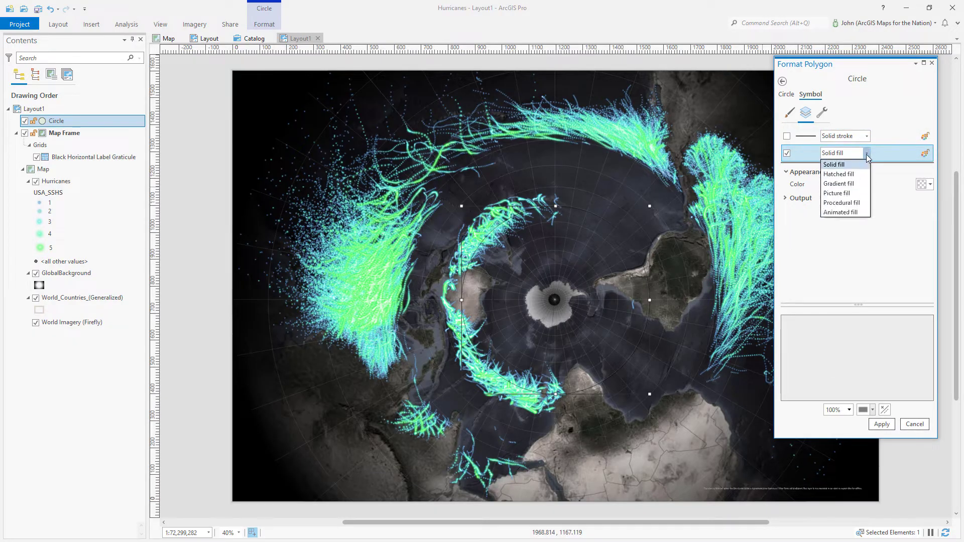
click(839, 184)
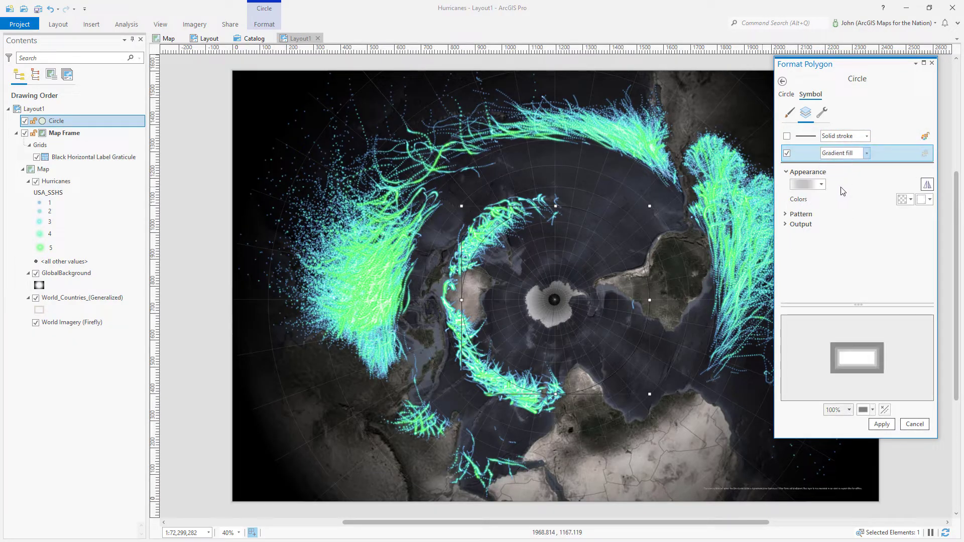
click(802, 214)
click(914, 227)
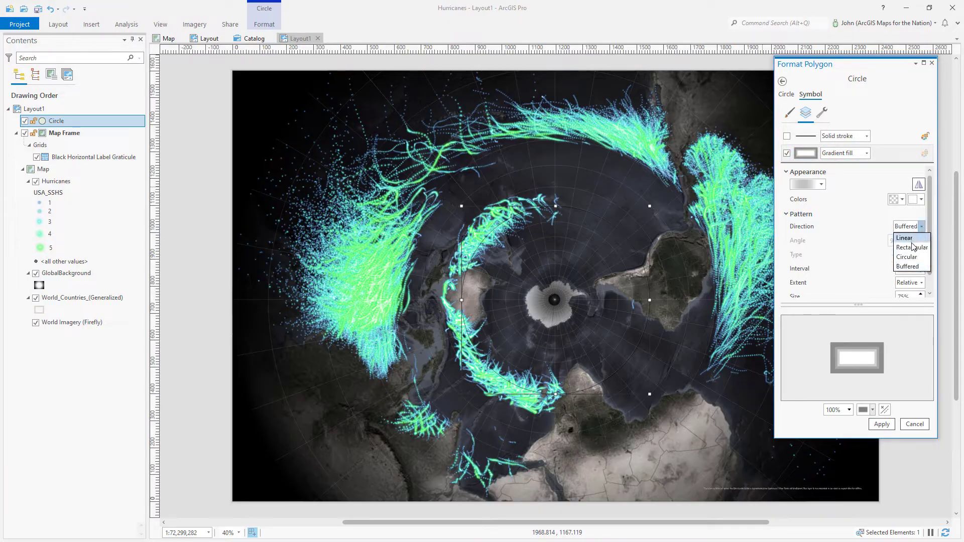
click(911, 258)
click(911, 256)
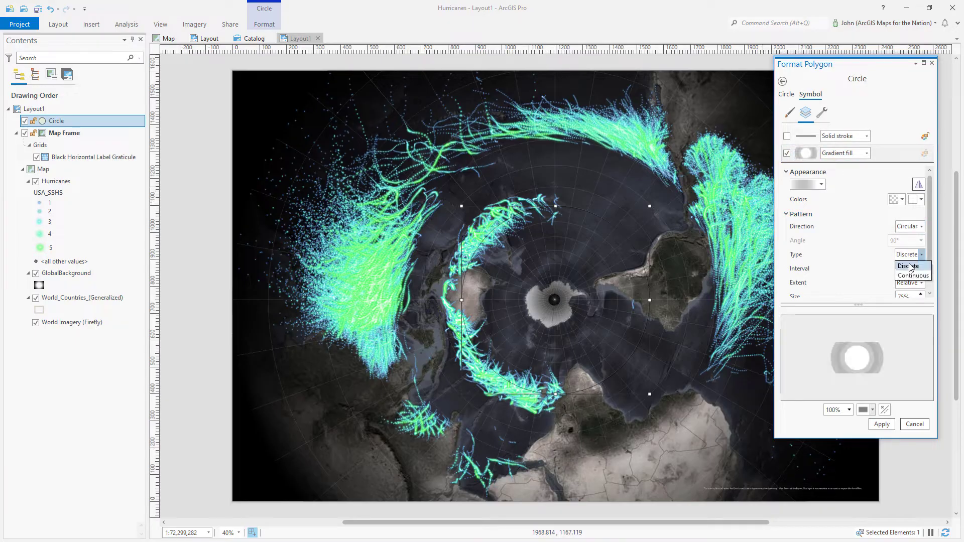
click(907, 275)
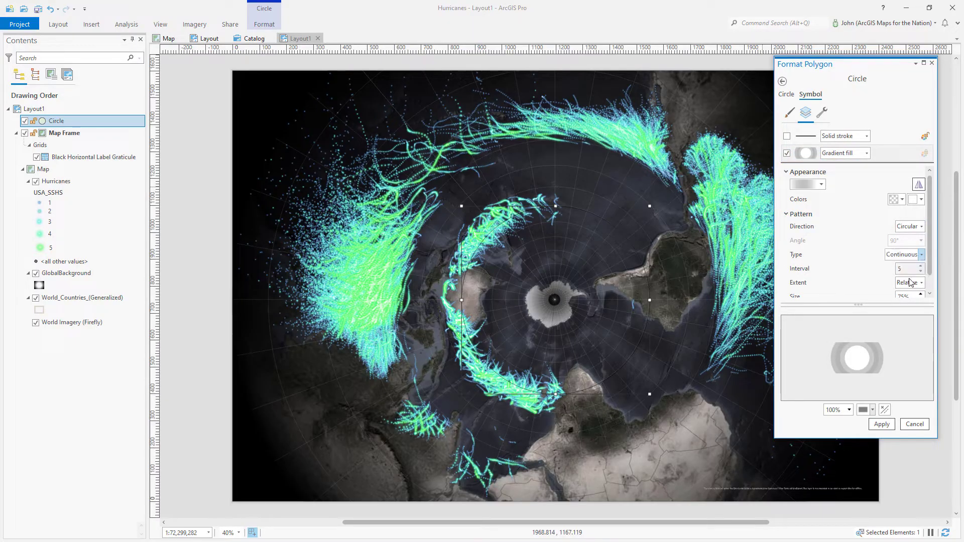
Set both gradient colours to black, with the first at 100% transparency, and apply
click(914, 200)
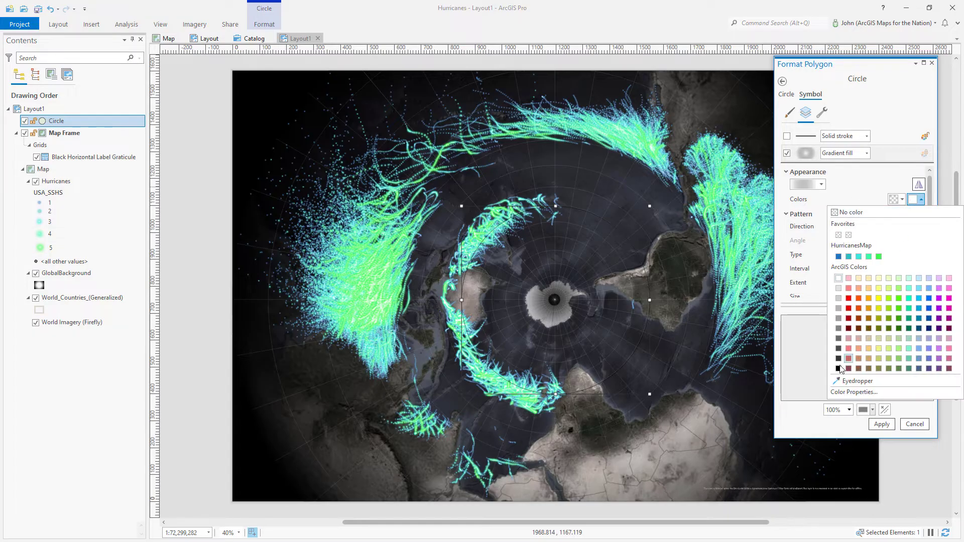
click(839, 369)
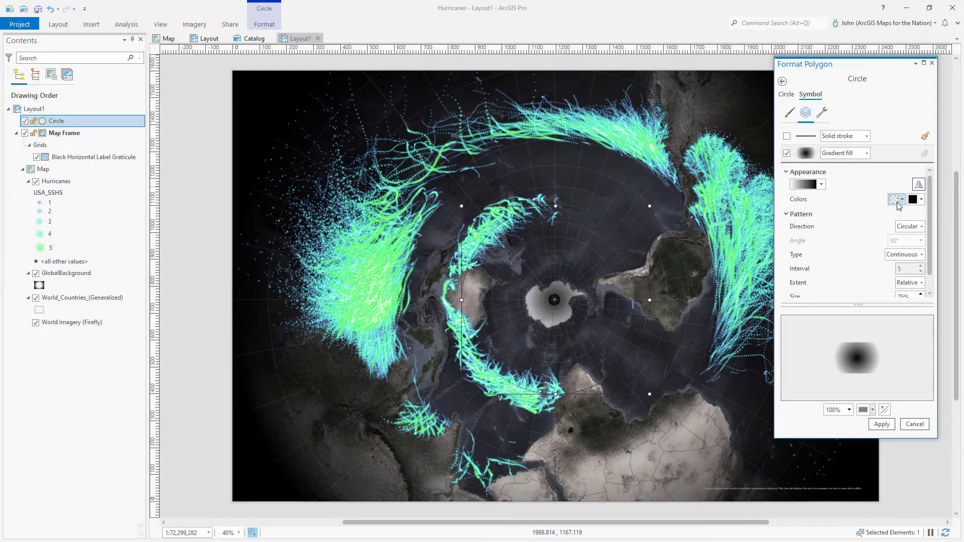
click(898, 200)
click(839, 368)
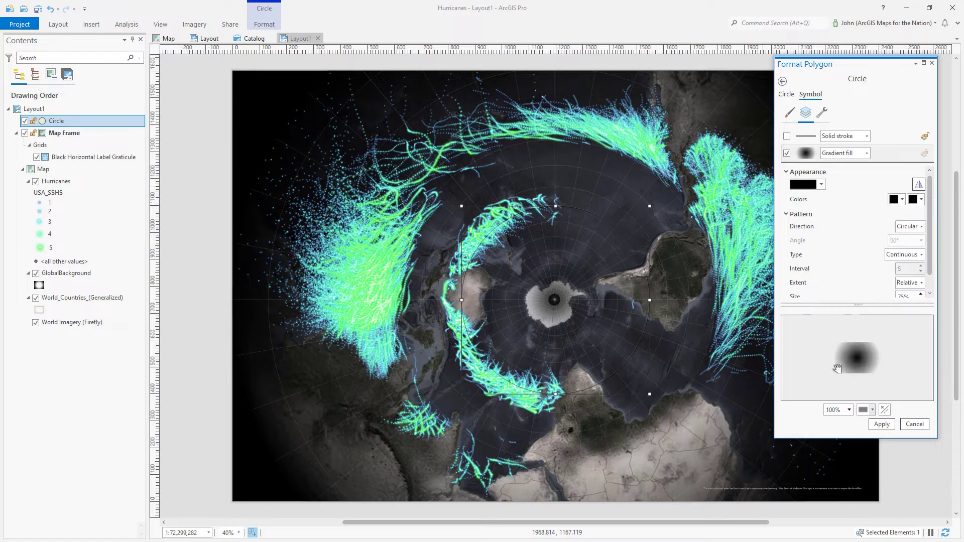
click(897, 199)
click(835, 392)
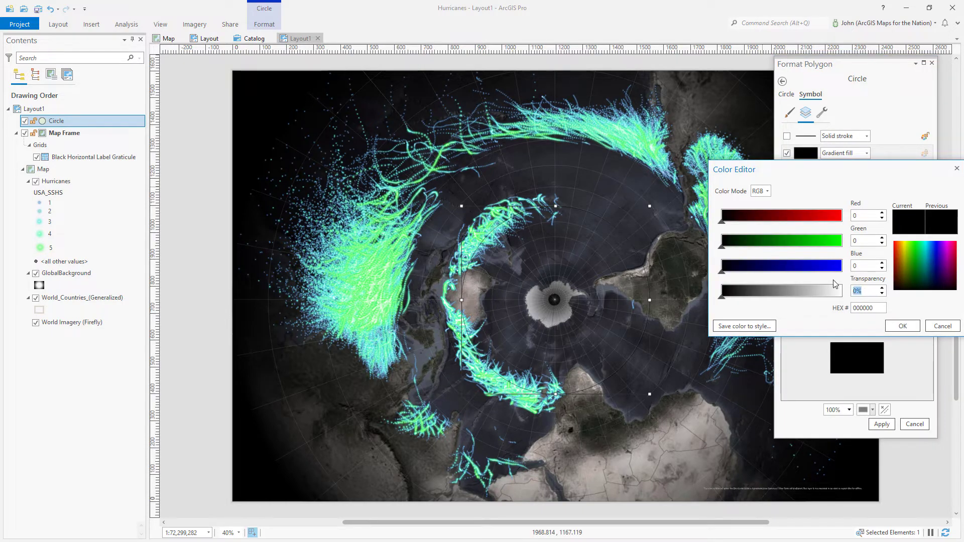
text(100)
key(Tab)
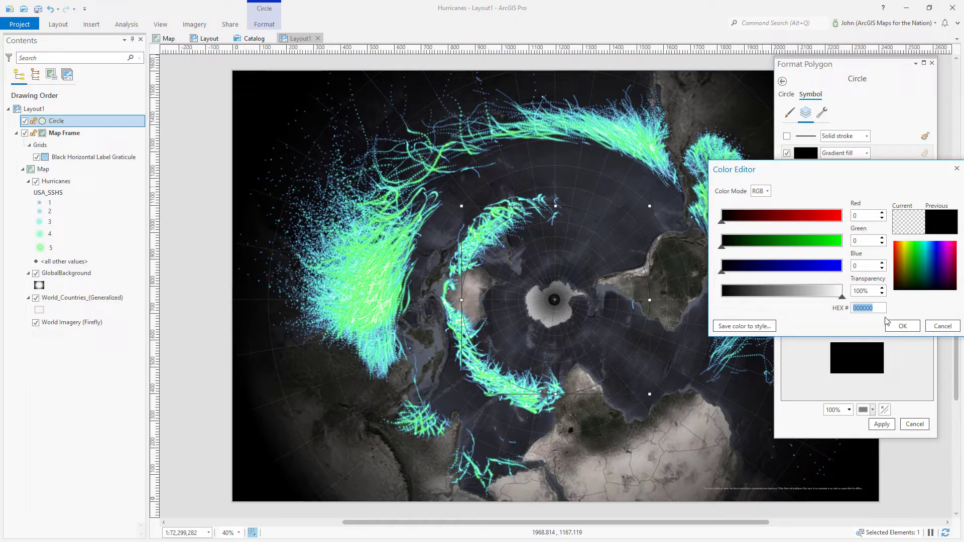
click(903, 326)
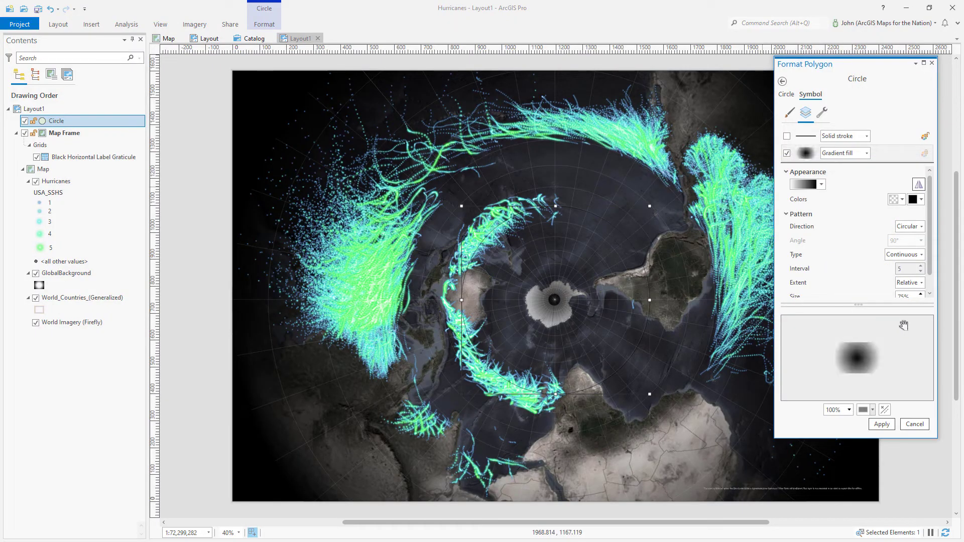
click(884, 426)
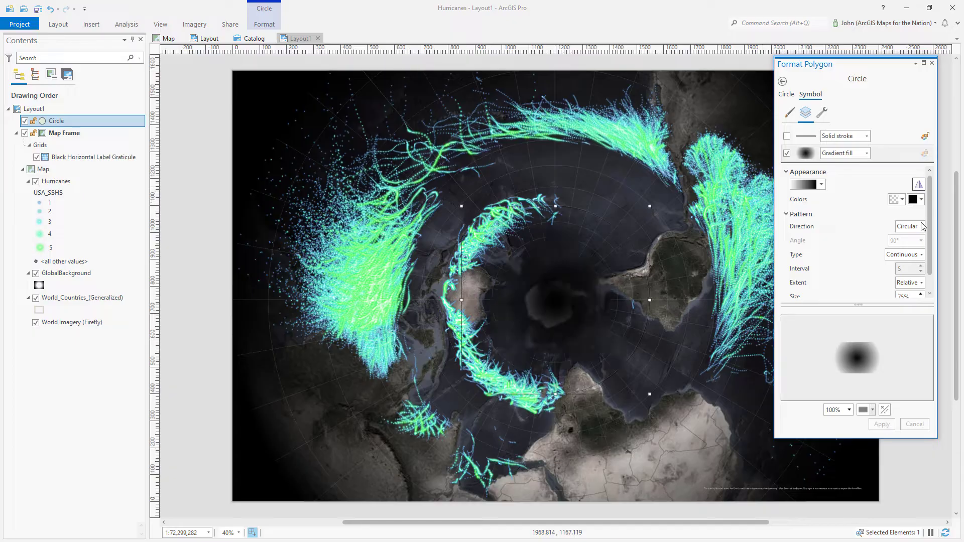
click(932, 63)
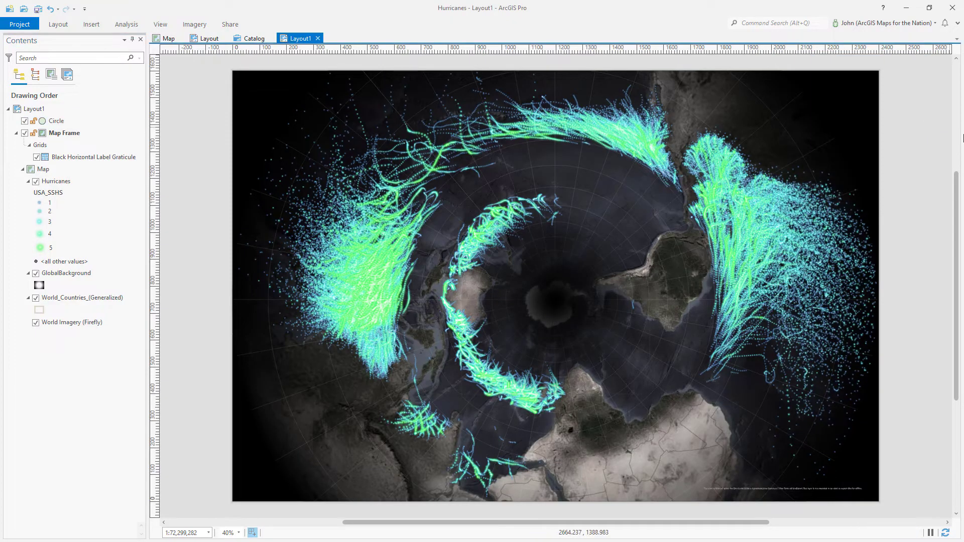
Shrink the gradient circle from opposite corners to about 611 units across, then select the Hurricanes layer
click(563, 307)
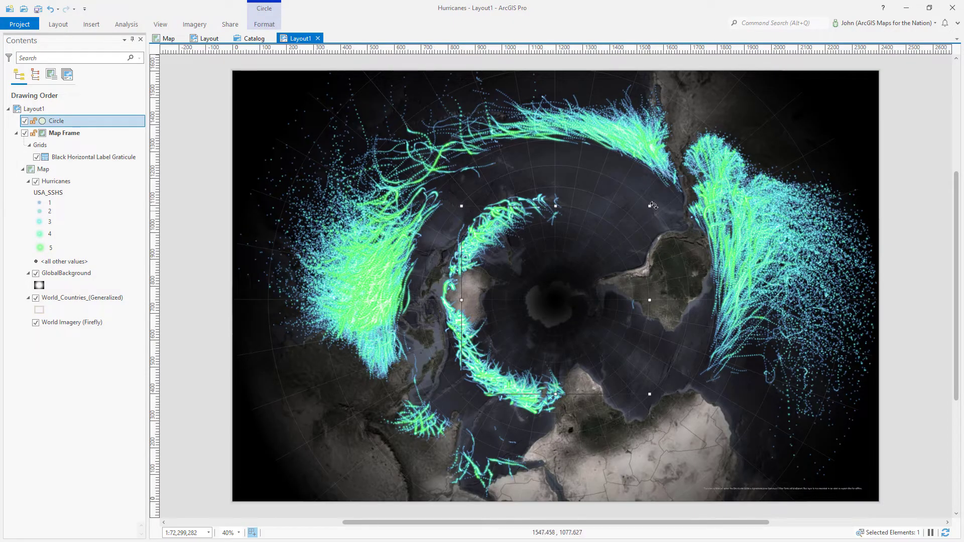
drag(650, 206, 636, 219)
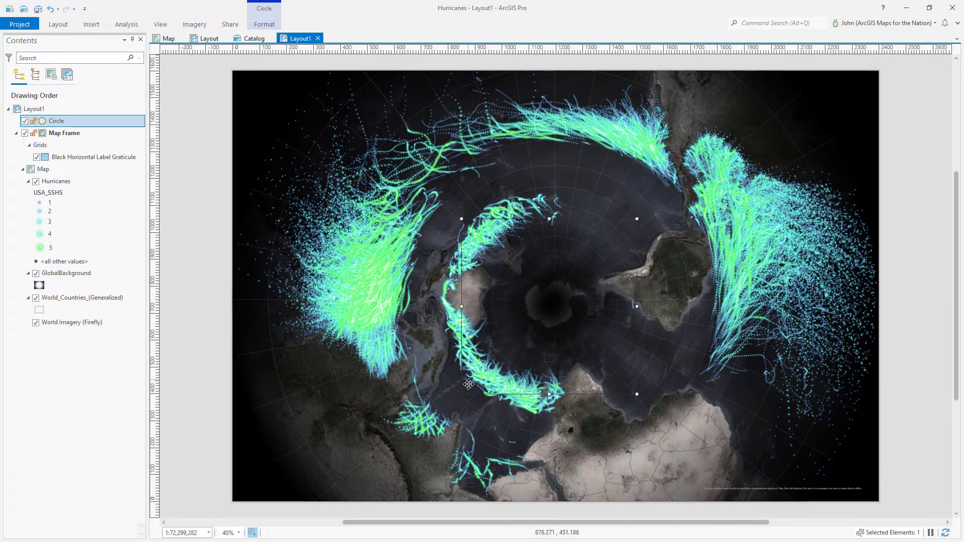
drag(464, 394, 469, 381)
click(911, 301)
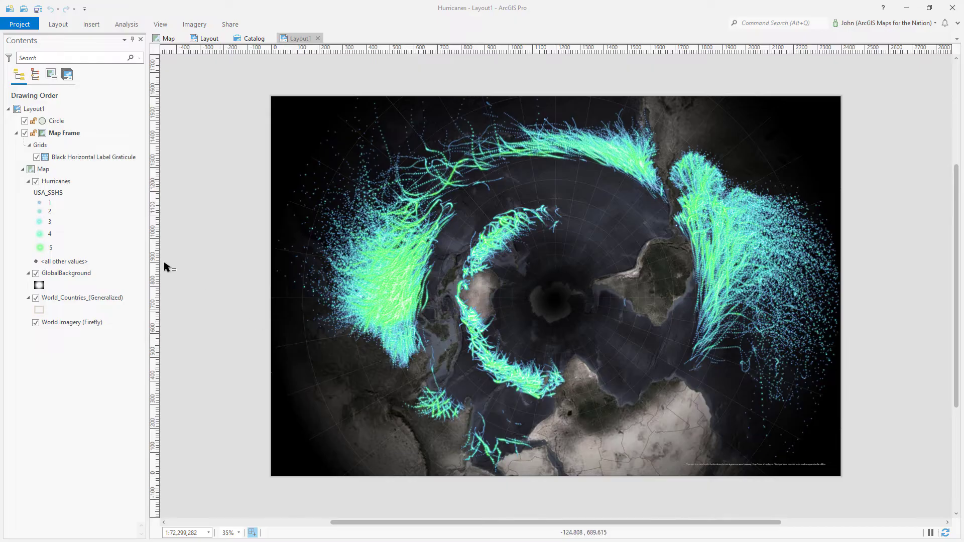
click(65, 185)
Create a Hurricanes bar chart using year as the category, split by USA_SSHS
right_click(65, 183)
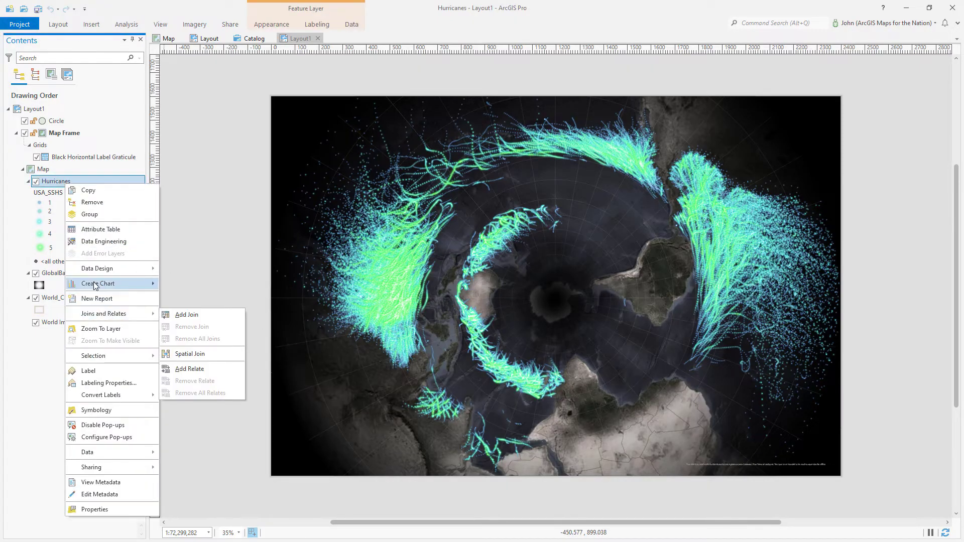
mouse_move(98, 284)
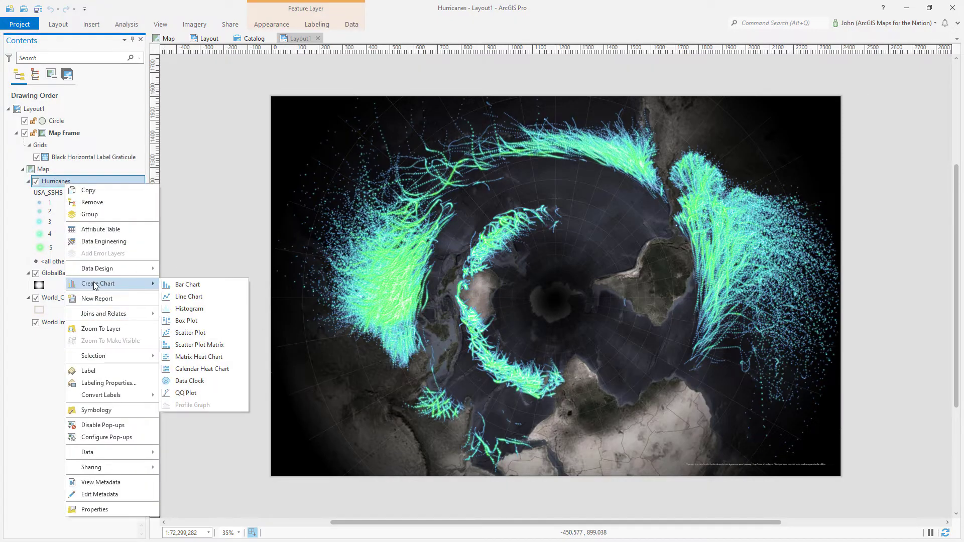
click(187, 285)
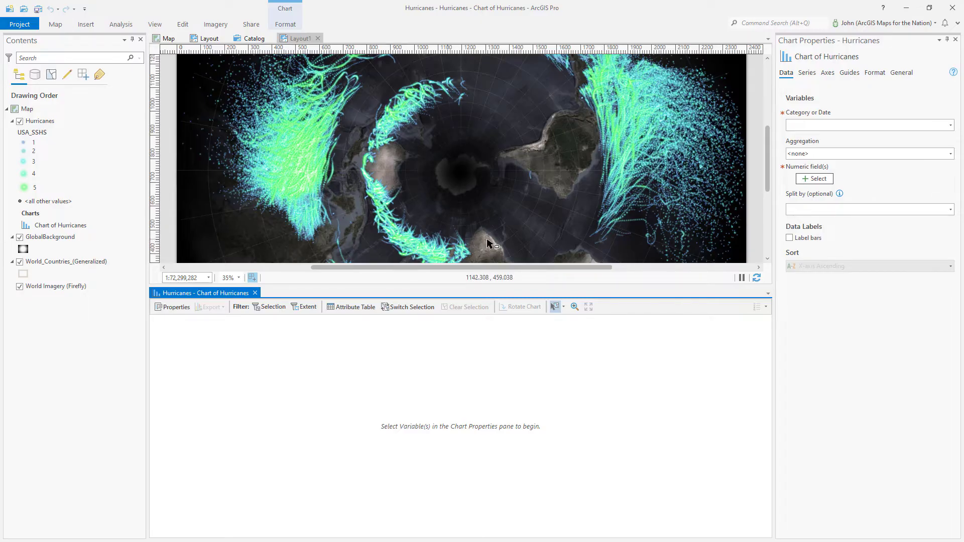
click(951, 126)
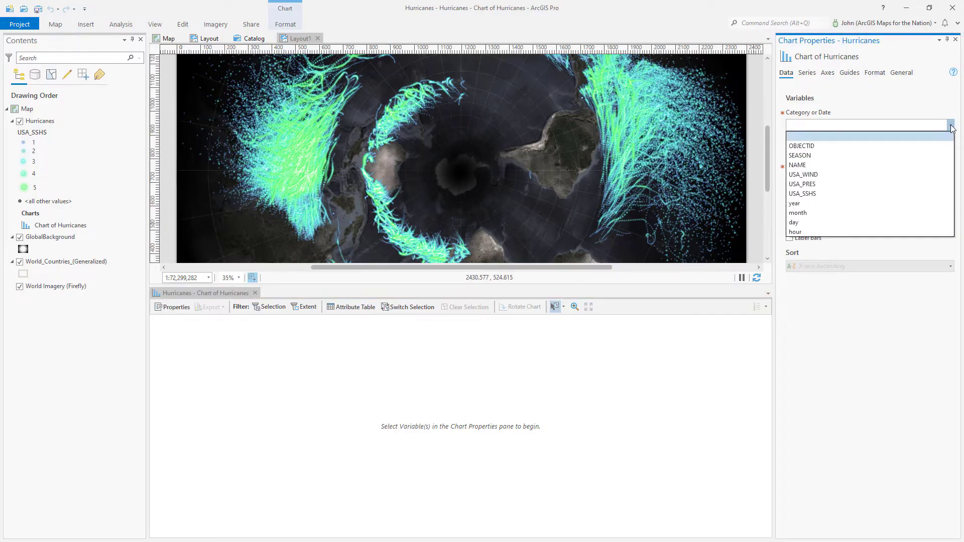
click(795, 215)
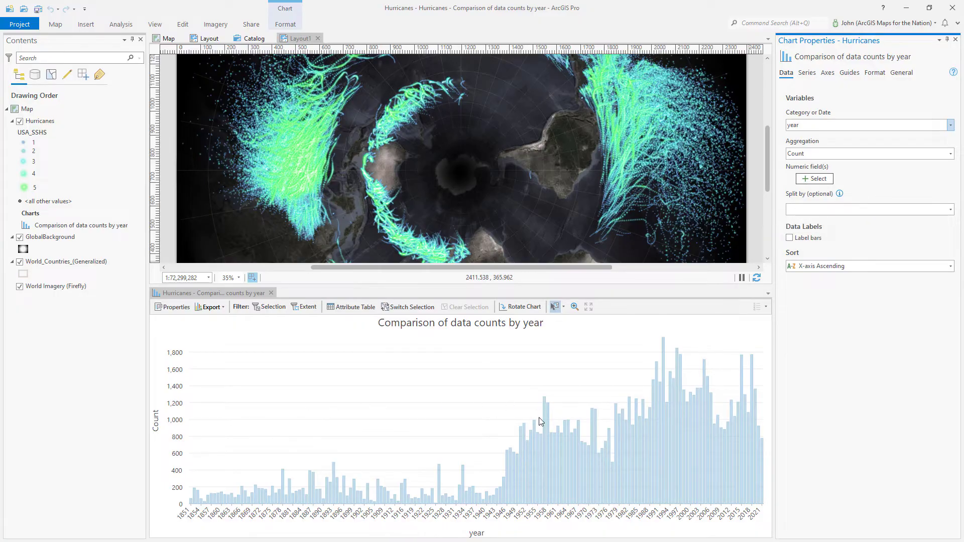
mouse_move(541, 421)
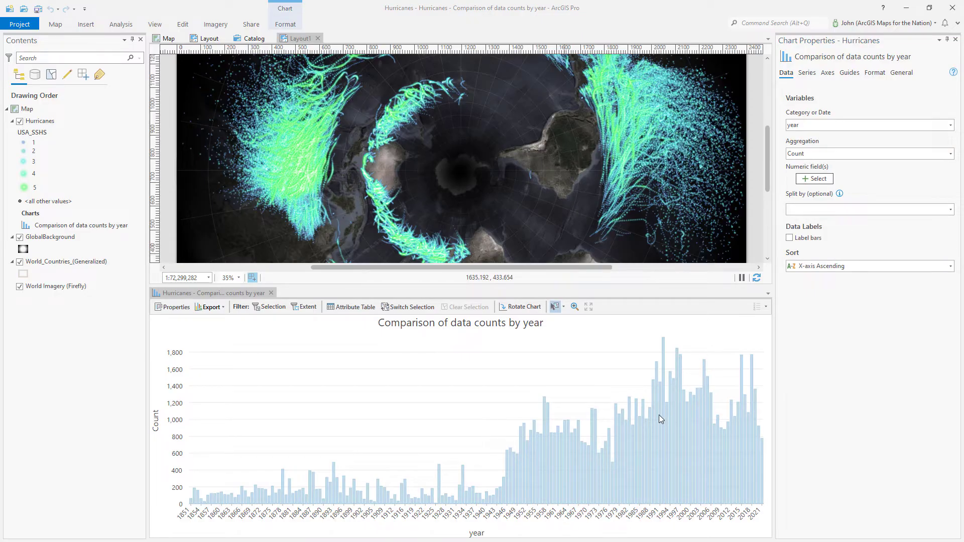
click(951, 209)
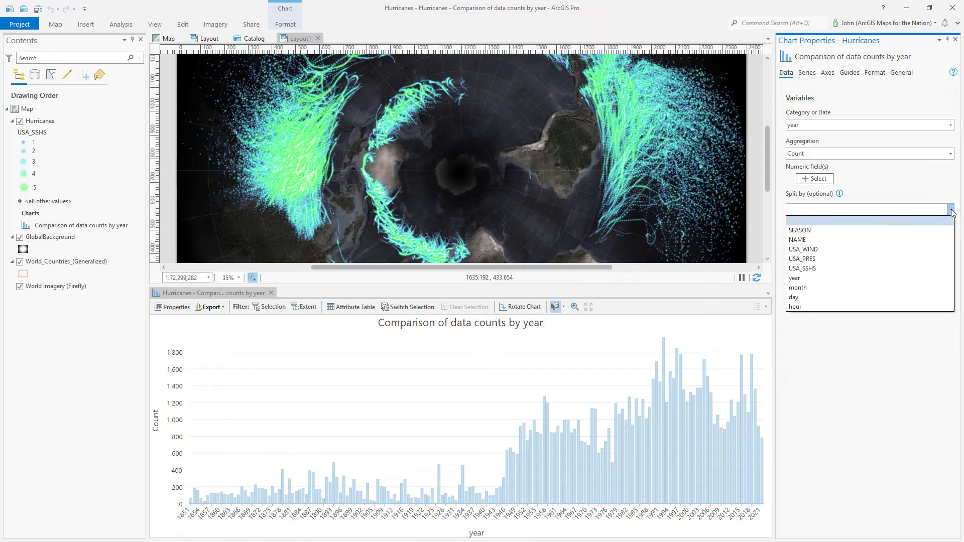
click(815, 270)
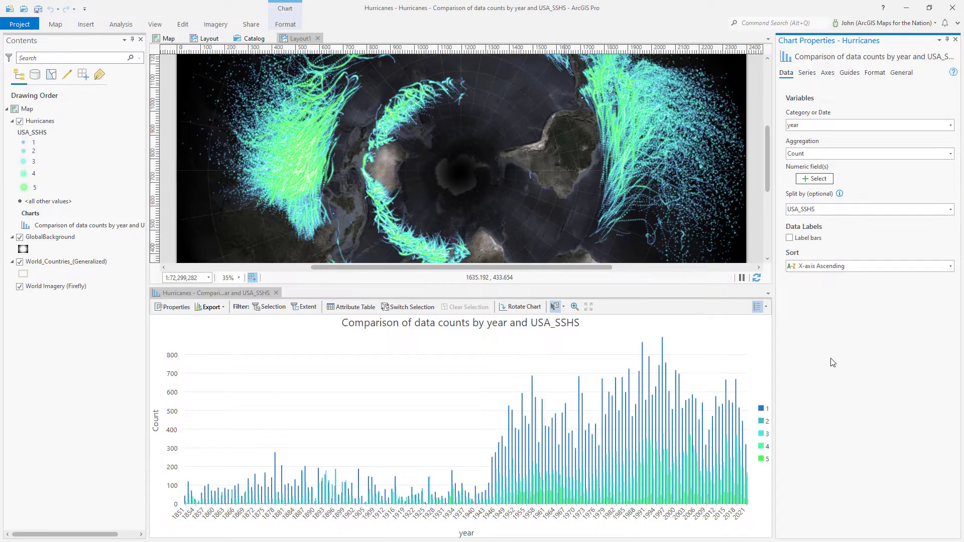
Drag the USA_SSHS series rows into the order 5, 4, 3, 2, 1
click(807, 73)
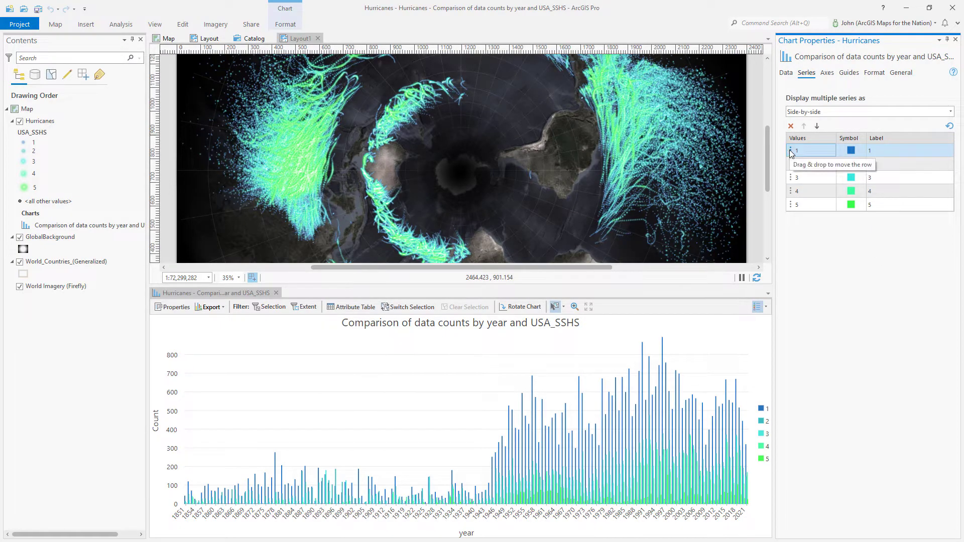
drag(791, 153, 792, 212)
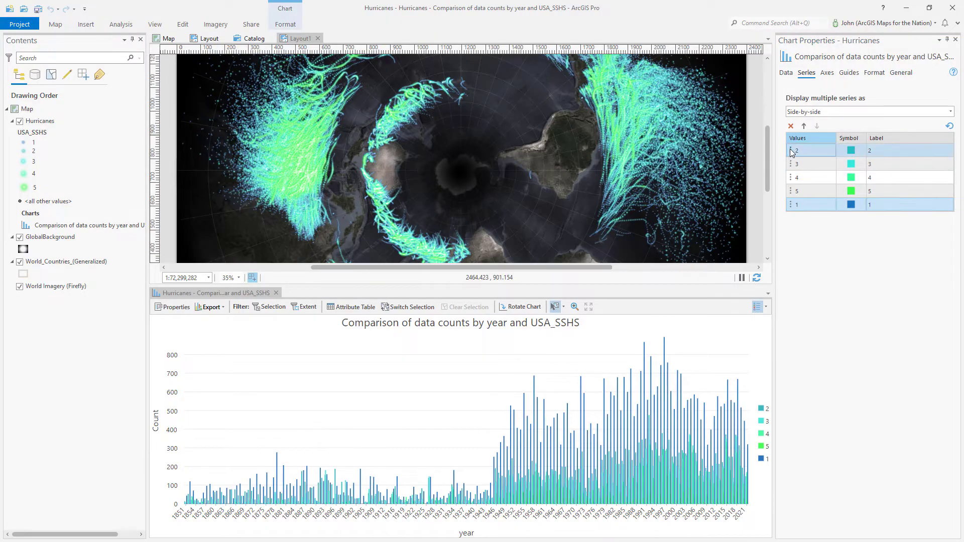
drag(791, 153, 793, 198)
mouse_move(793, 175)
mouse_down()
mouse_move(798, 164)
mouse_move(796, 188)
mouse_move(790, 161)
mouse_move(791, 170)
mouse_up()
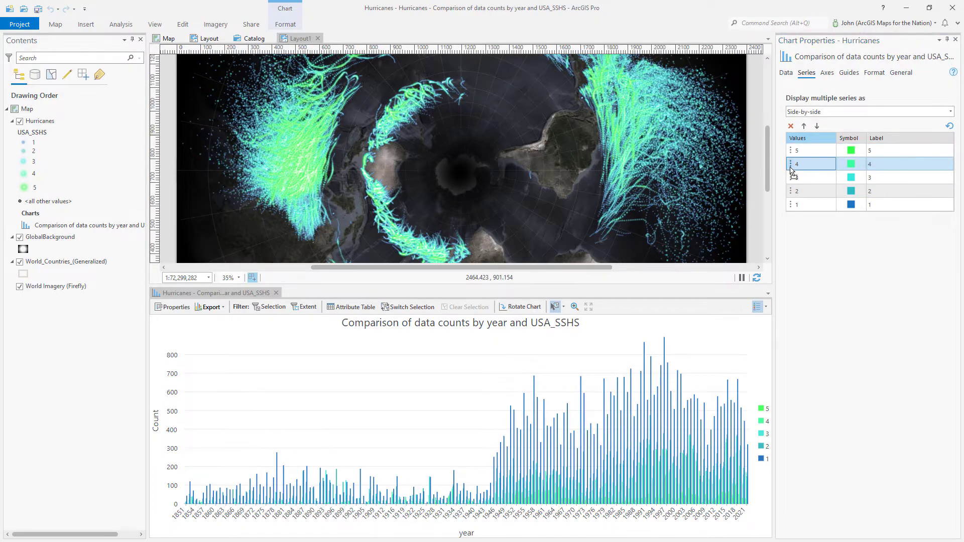
click(830, 76)
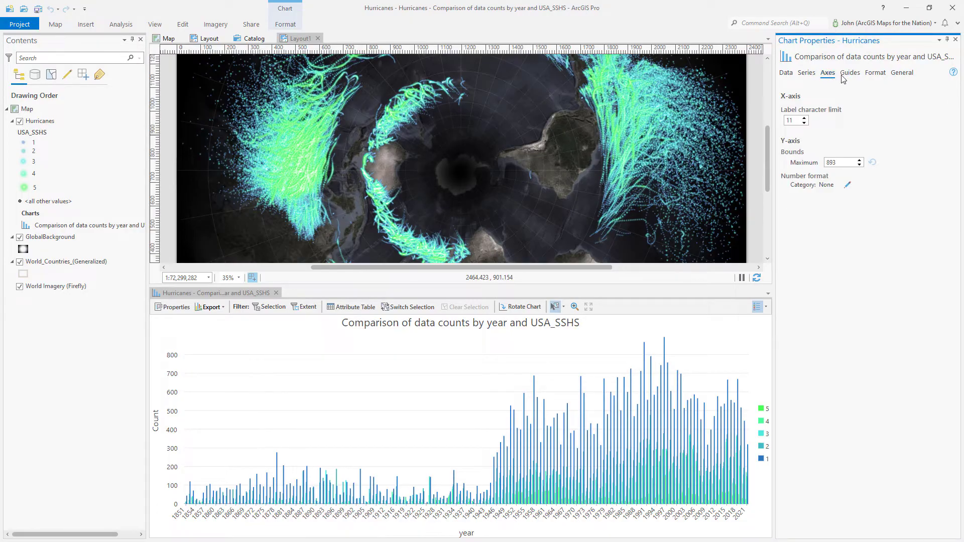
Make all of the chart's text nearly transparent
click(848, 77)
click(871, 78)
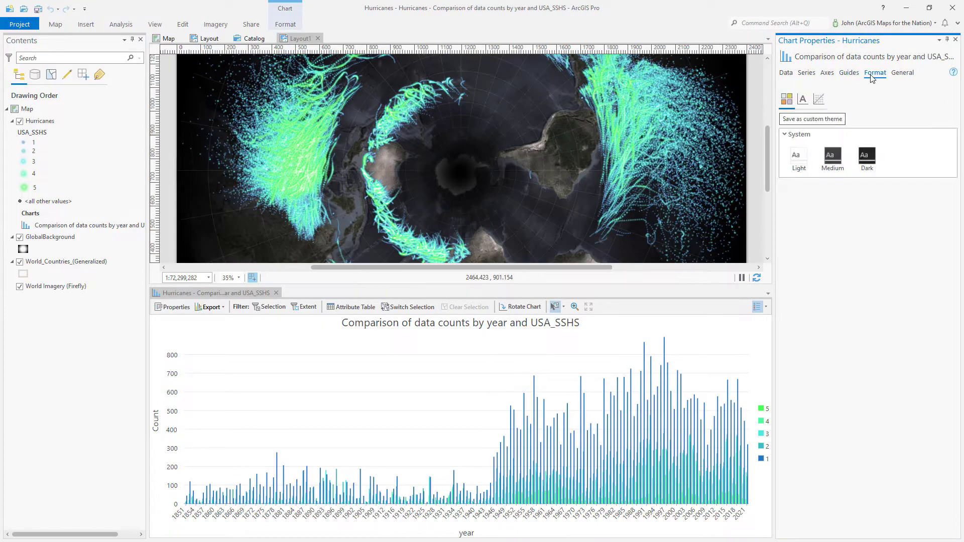
click(802, 101)
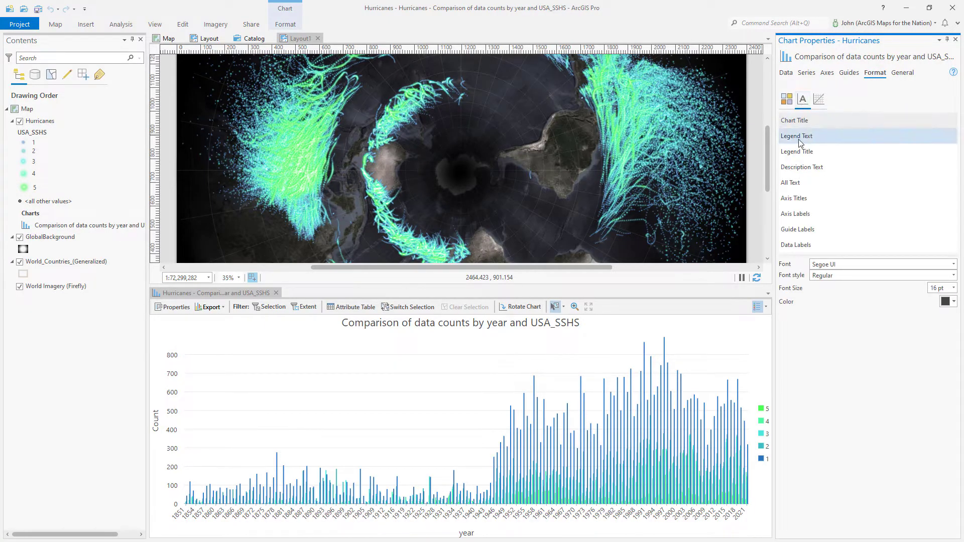
click(793, 187)
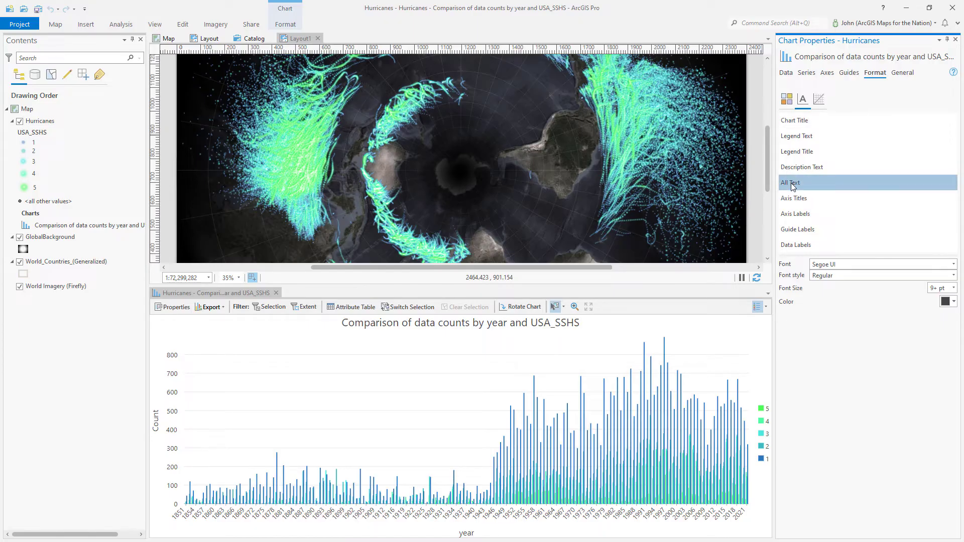
click(945, 302)
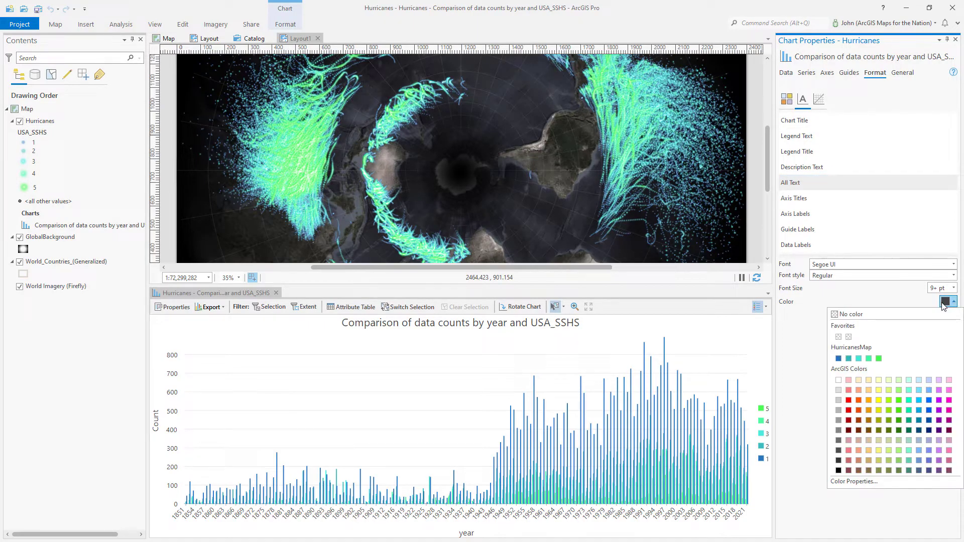
click(860, 482)
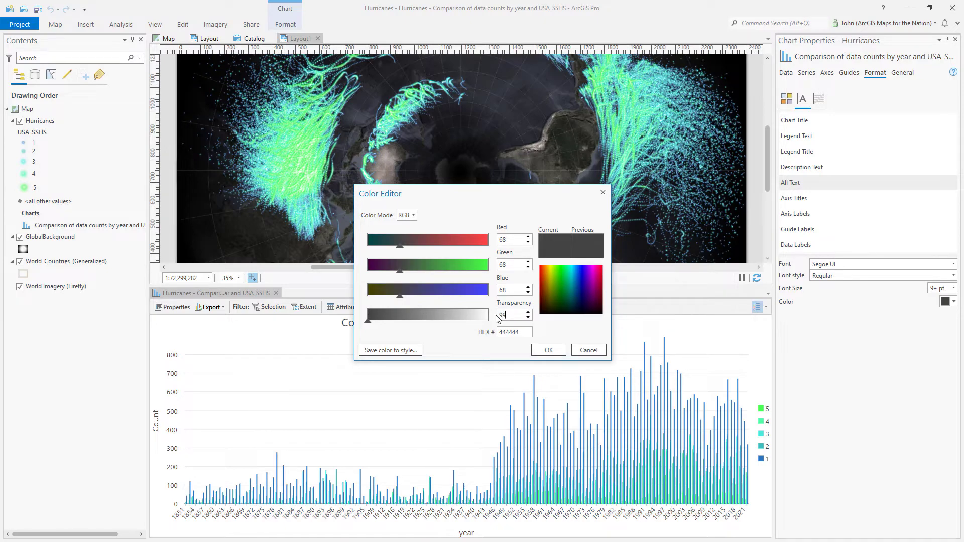
click(545, 350)
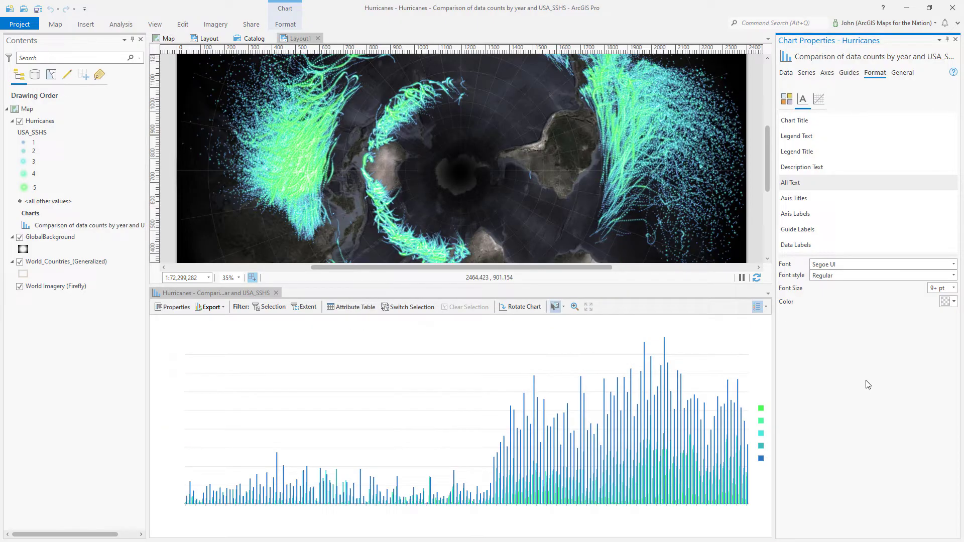
Set the chart background colour to 100% transparency
click(817, 104)
click(830, 122)
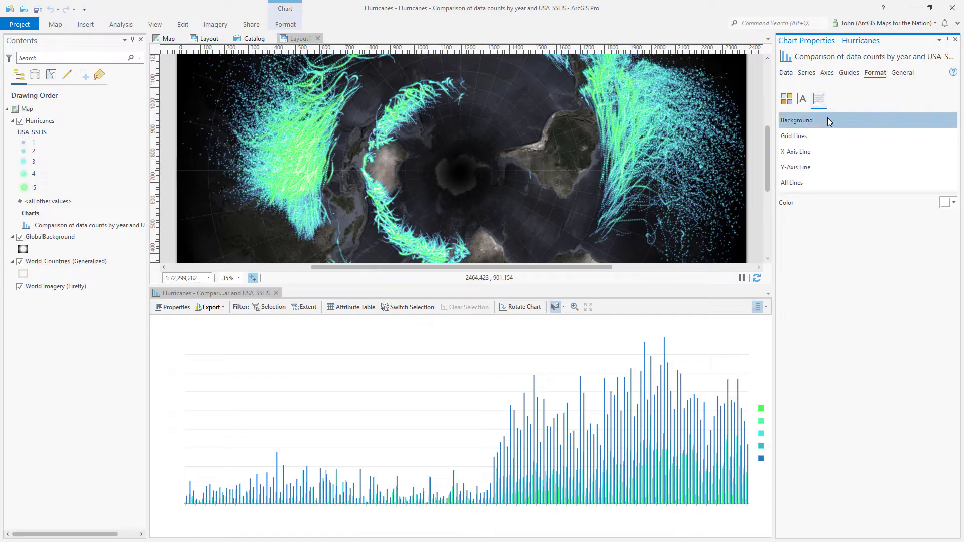
click(946, 204)
click(865, 383)
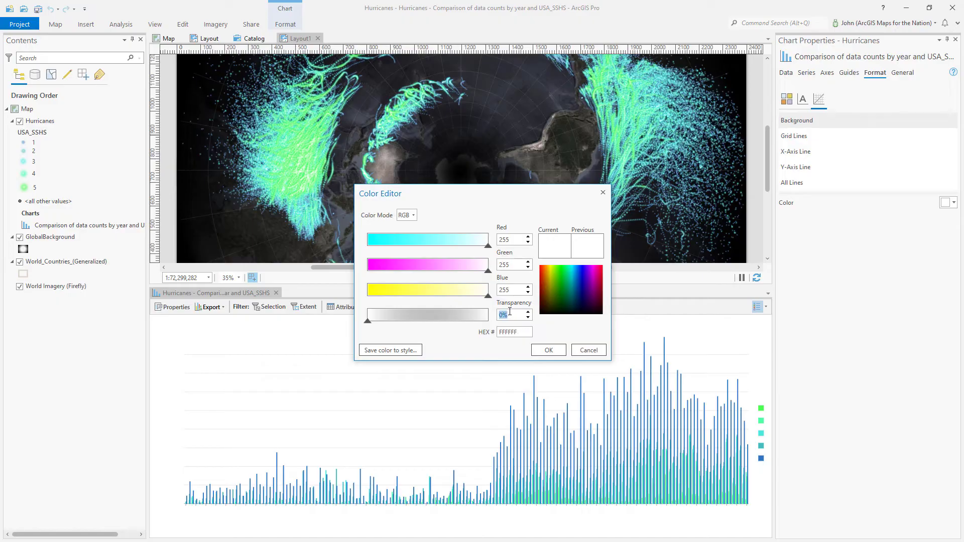
click(509, 312)
text(100)
key(Tab)
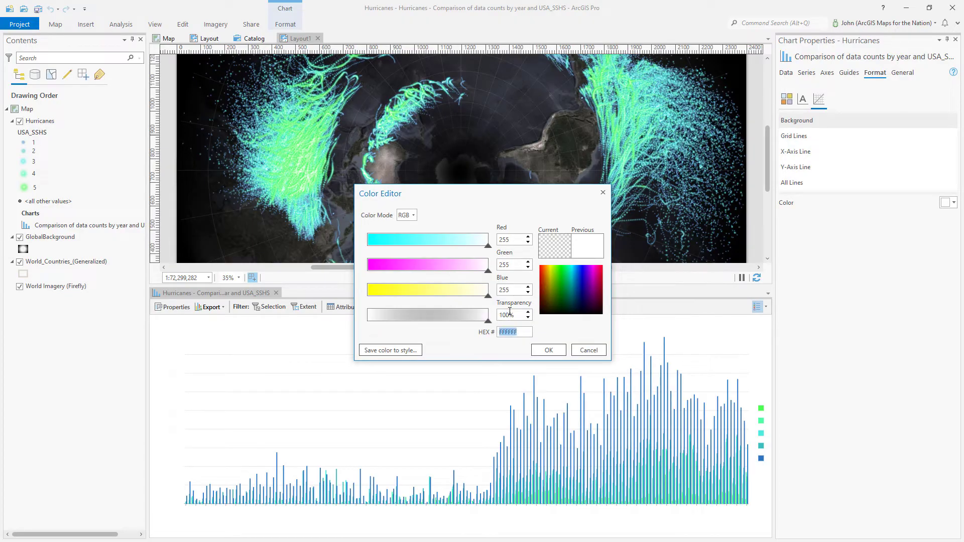
click(544, 351)
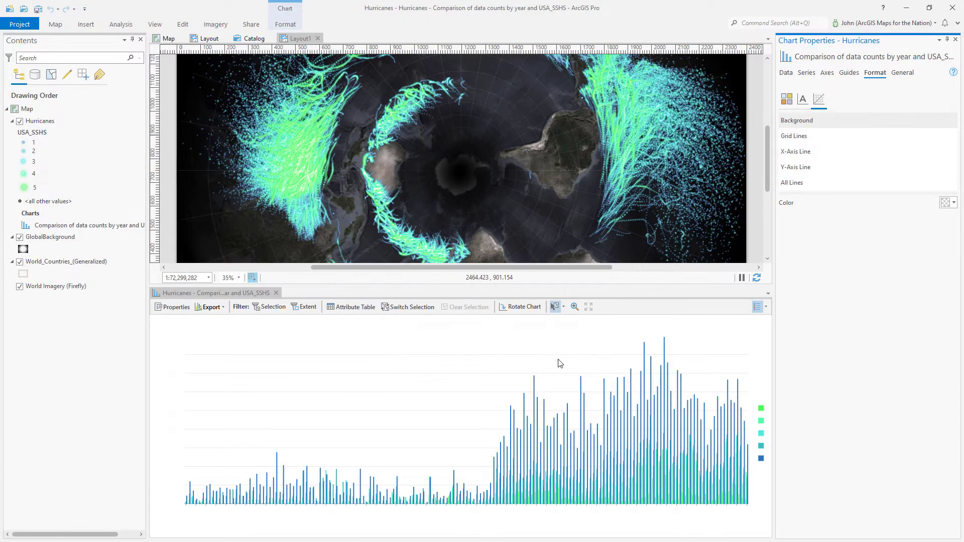
Make all chart lines fully transparent and enlarge the layout view above the chart
click(820, 187)
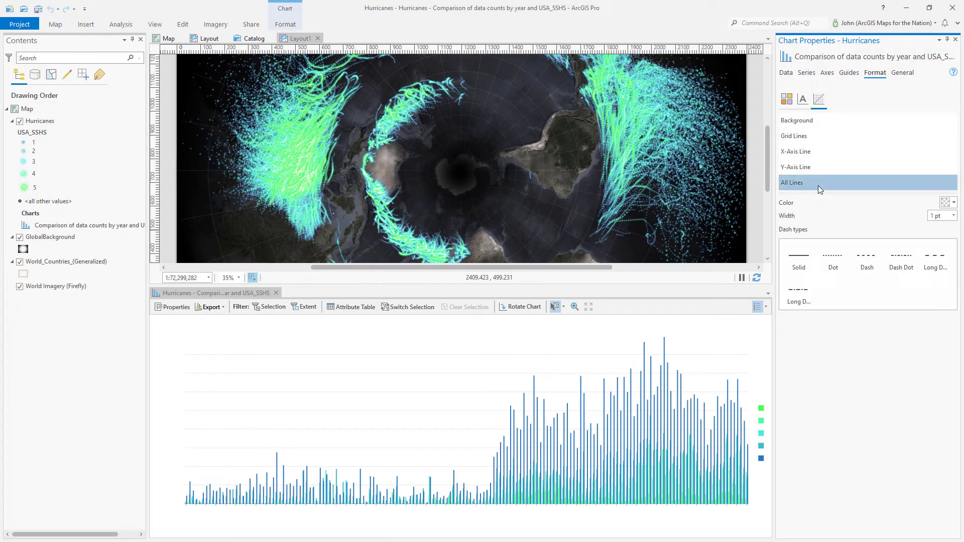
click(946, 203)
click(849, 382)
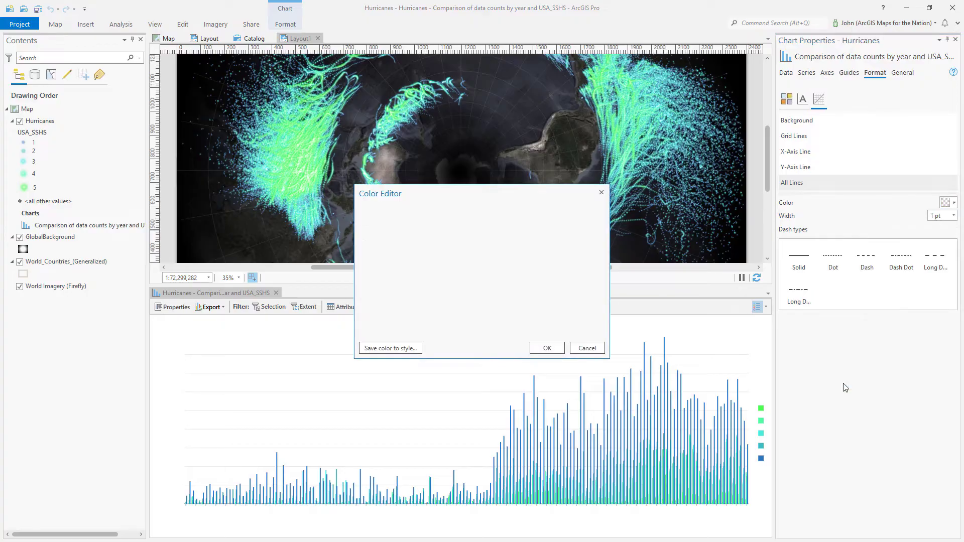
drag(513, 315, 486, 317)
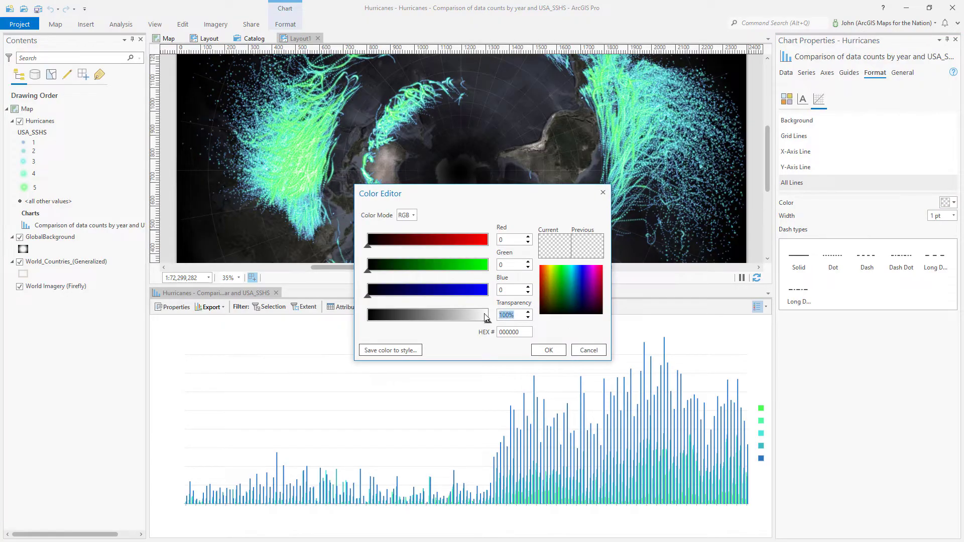
click(549, 350)
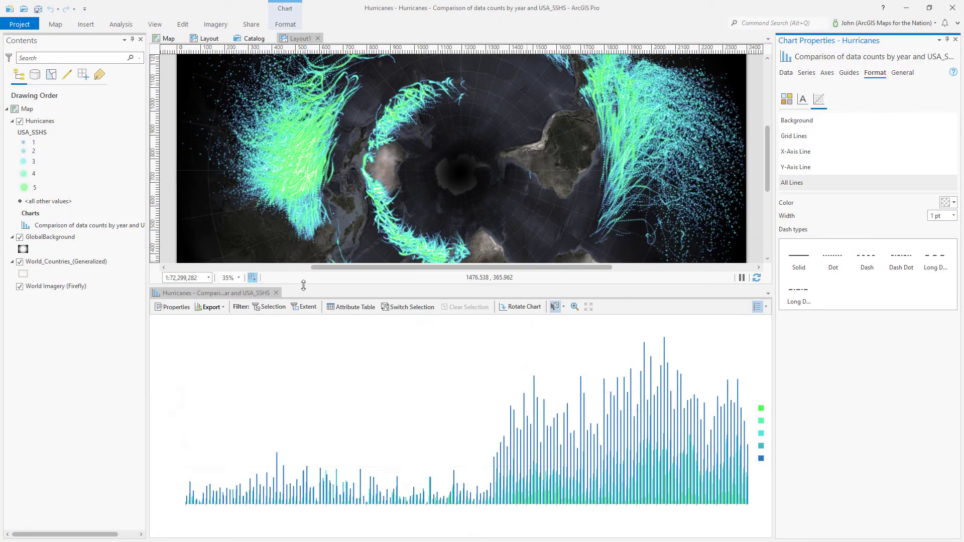
drag(303, 326, 303, 437)
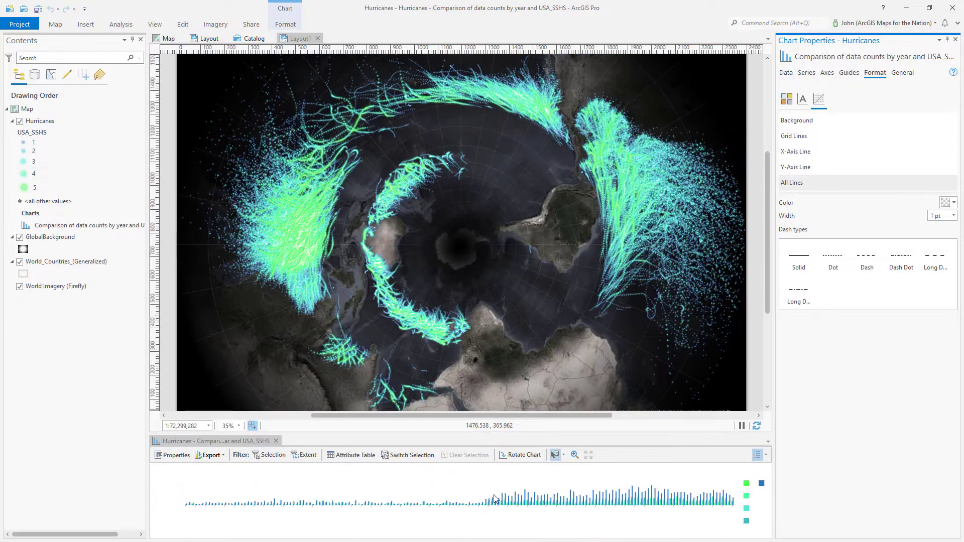
Activate the Layout1 poster view so its Circle, Map Frame and graticule are listed
drag(769, 260, 767, 295)
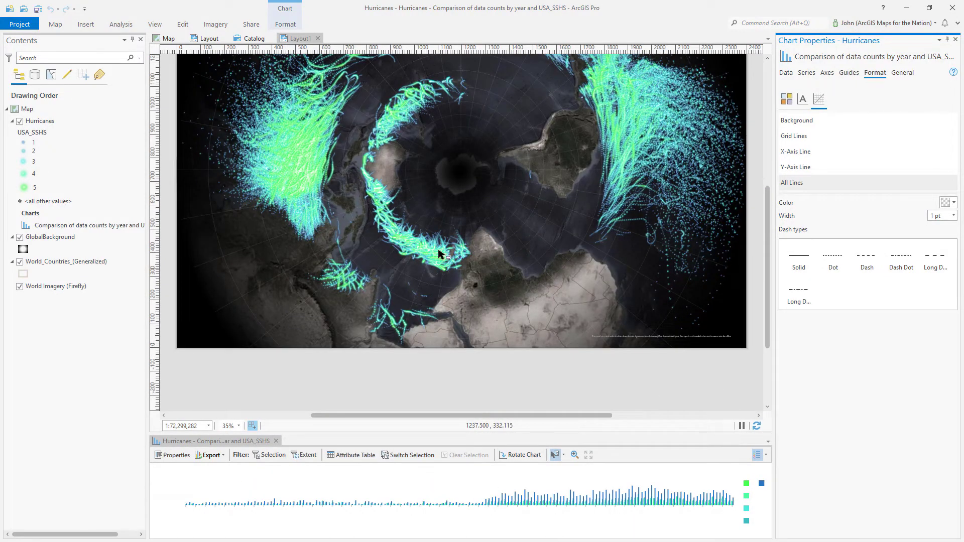
click(303, 40)
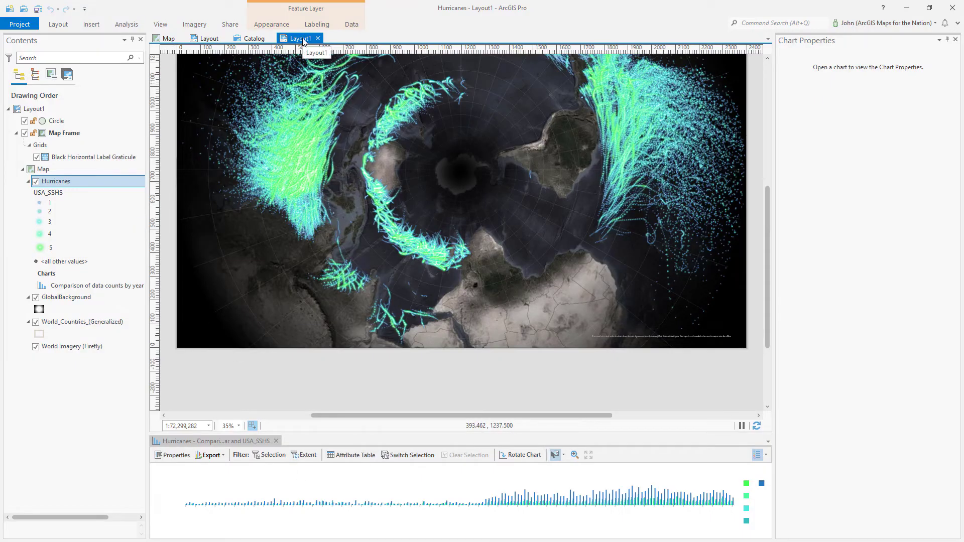
Add a chart frame with the Comparison of data counts by year chart across the map's bottom, stretched taller
click(91, 24)
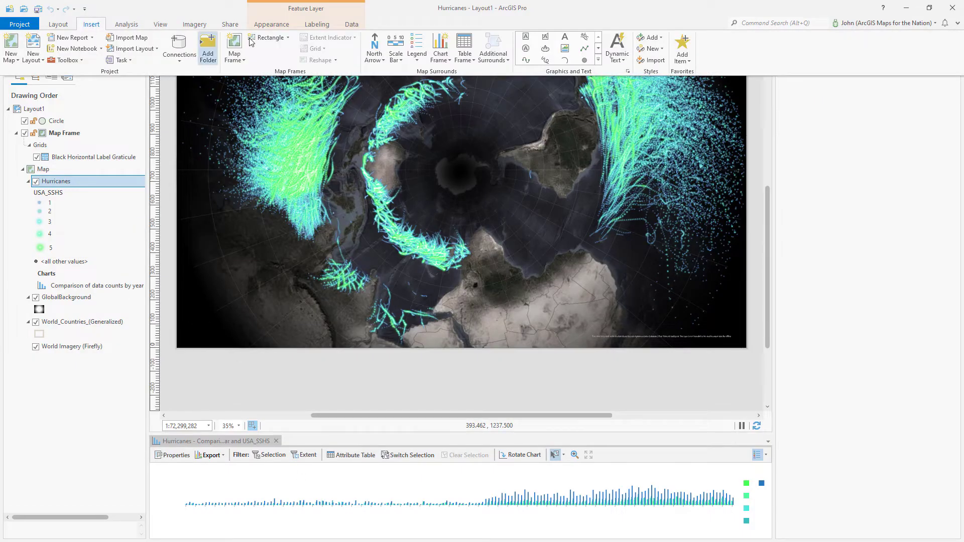
click(442, 61)
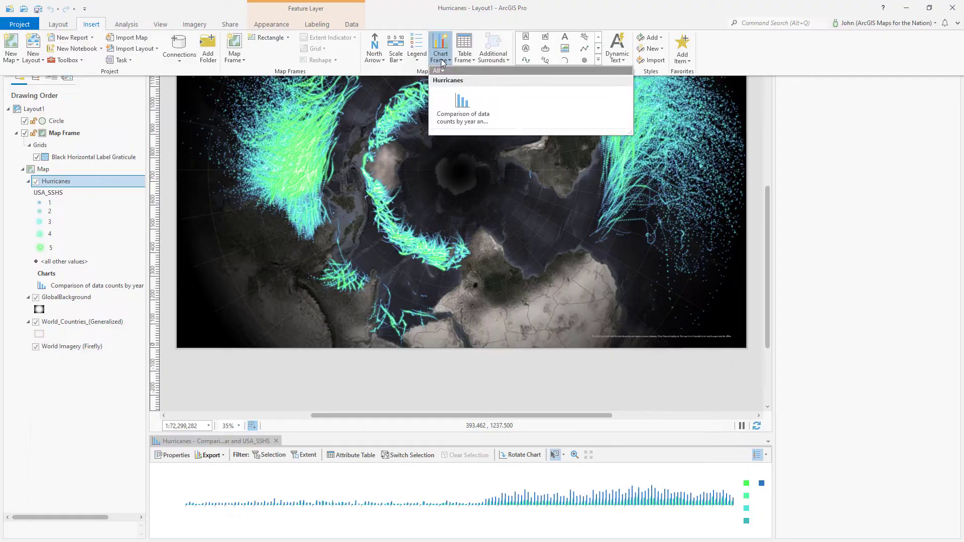
click(459, 105)
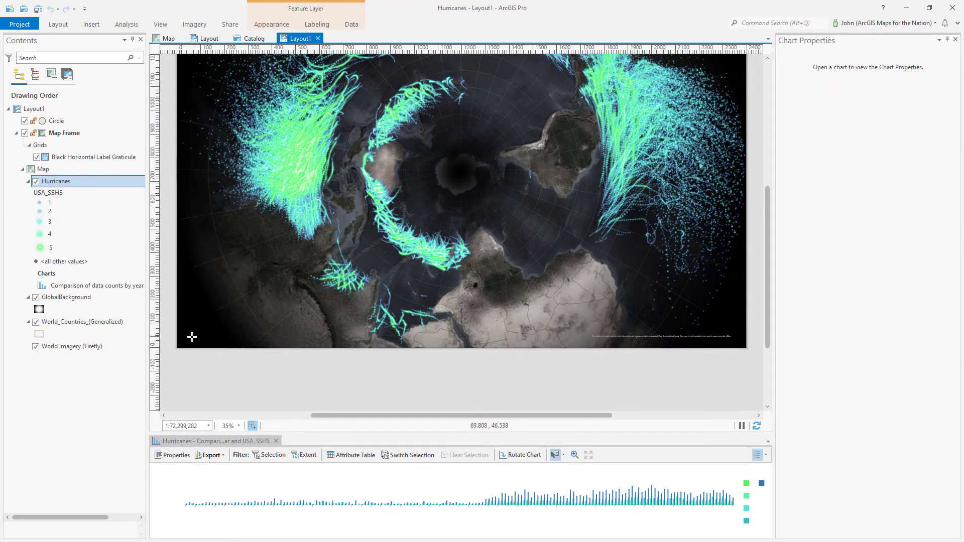
drag(189, 340, 737, 288)
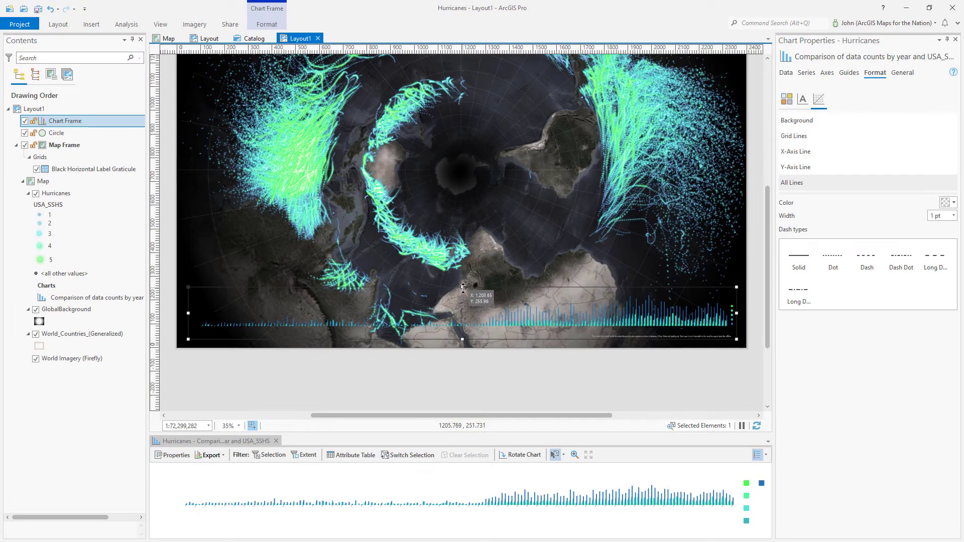
drag(462, 285, 463, 262)
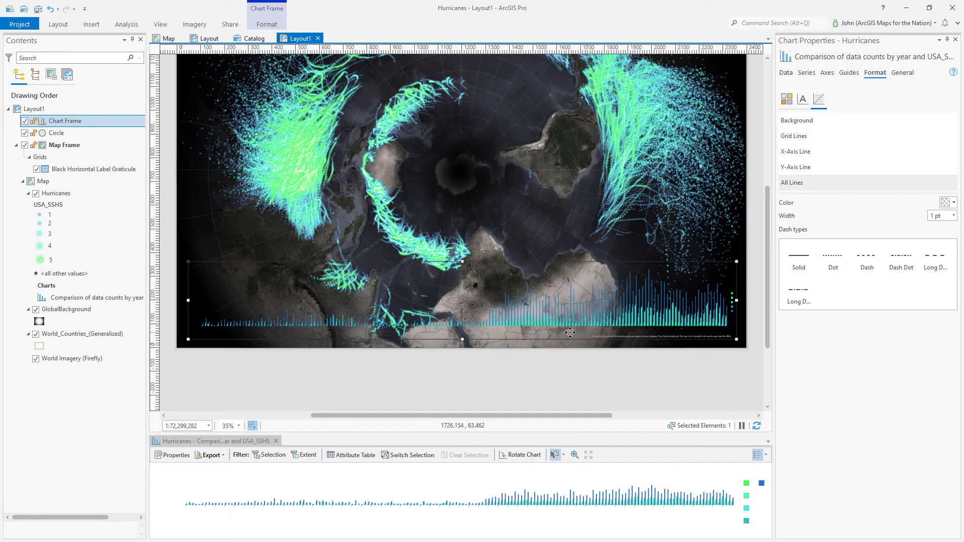
scroll(713, 332, up, 2)
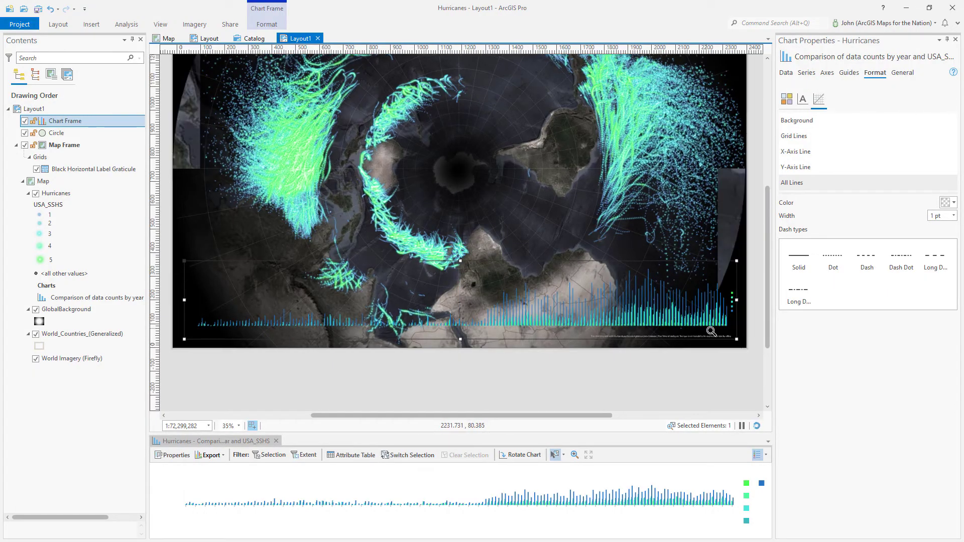
scroll(720, 348, up, 5)
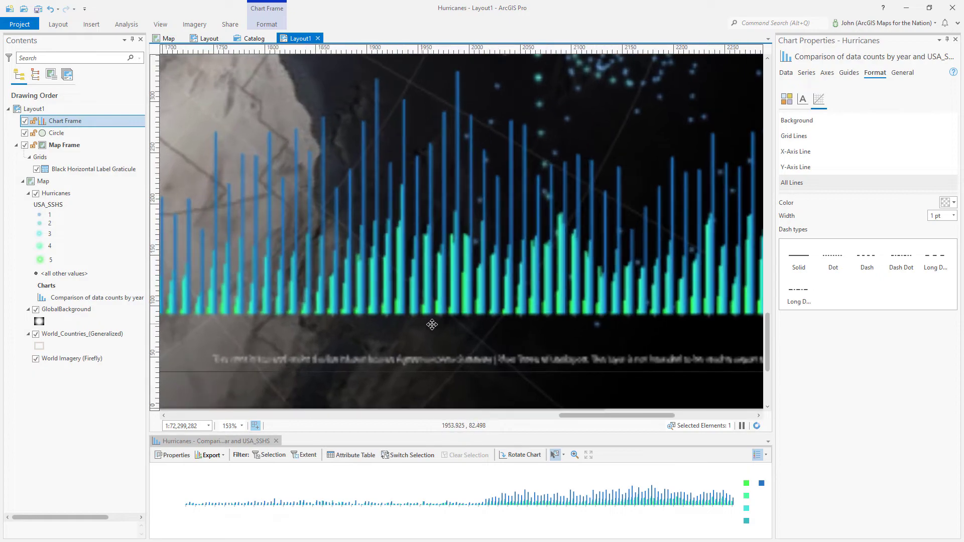
Make the chart's axis labels white in the Century Gothic font
click(803, 100)
click(828, 213)
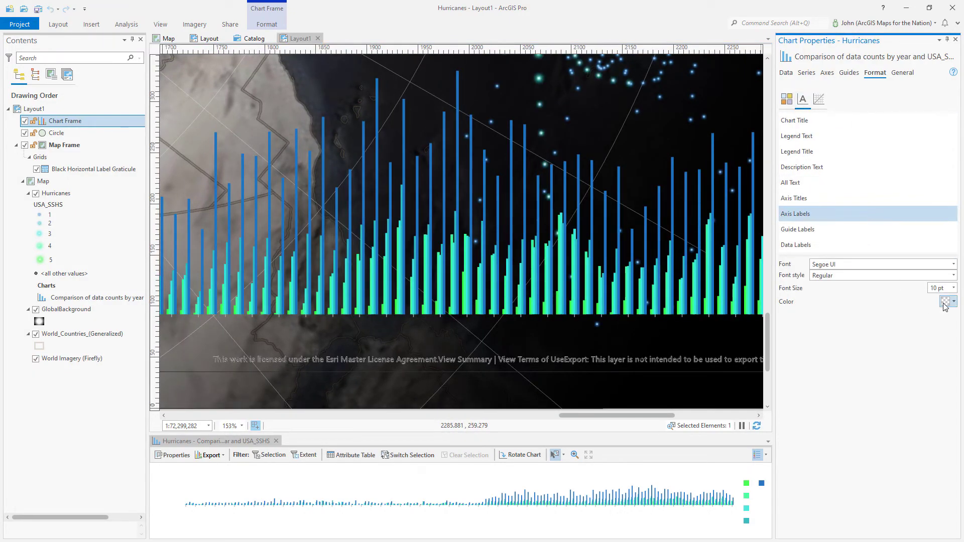
click(944, 303)
click(838, 381)
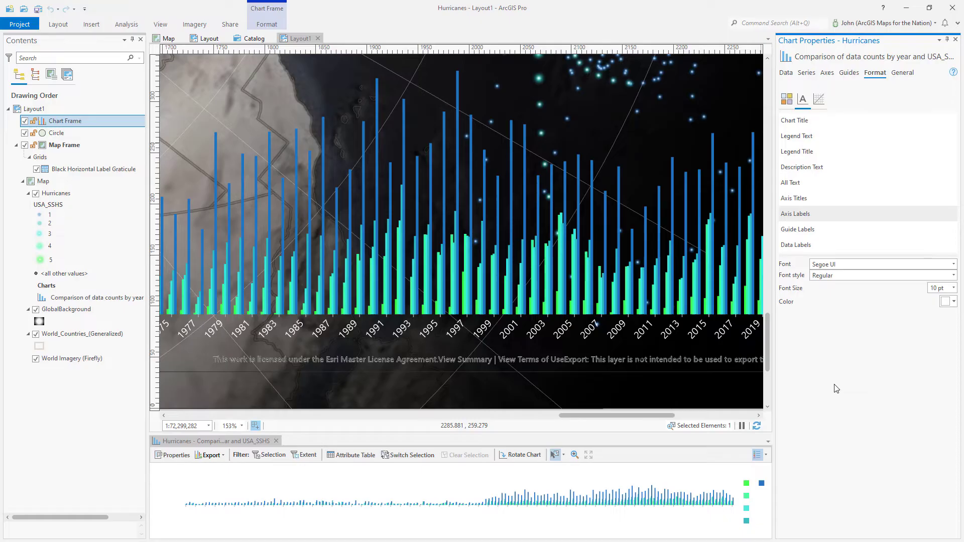
click(954, 266)
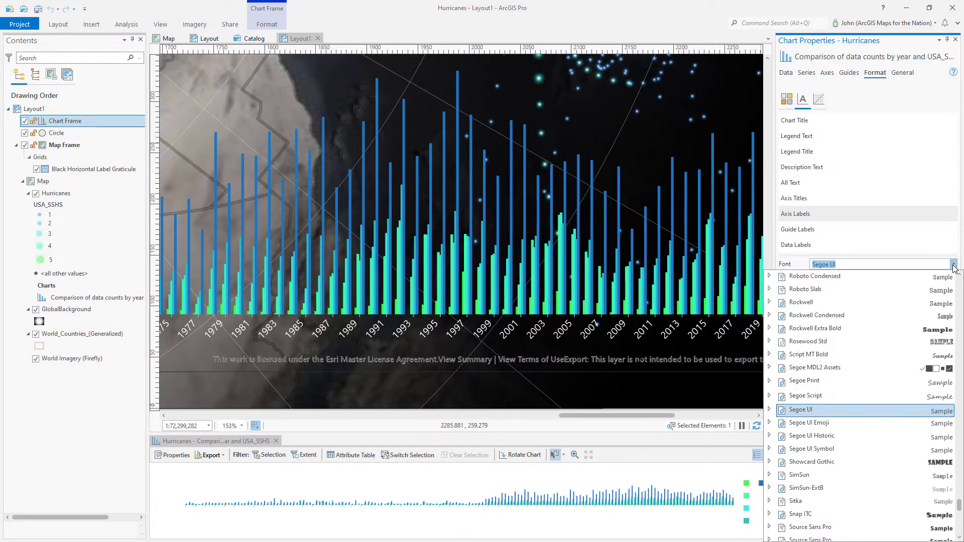
text(Centry)
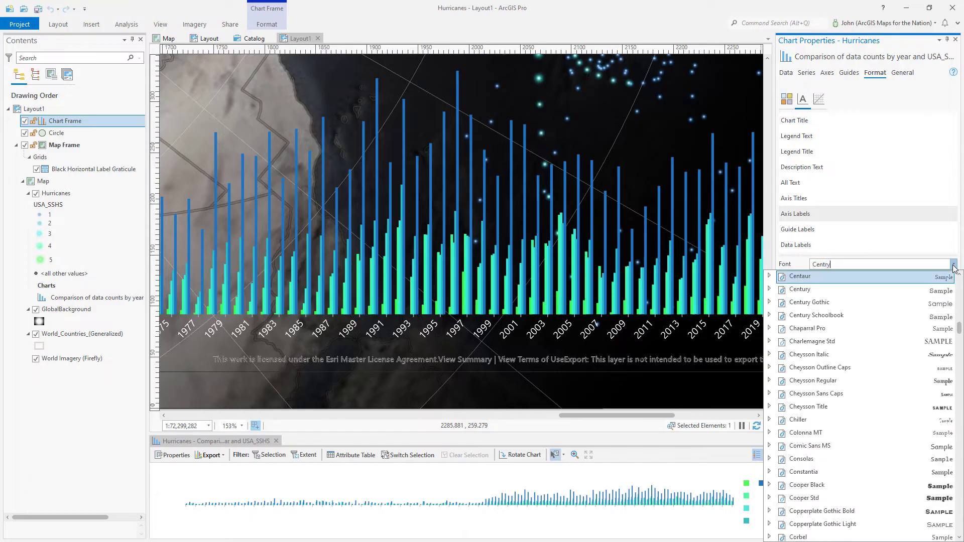
click(835, 303)
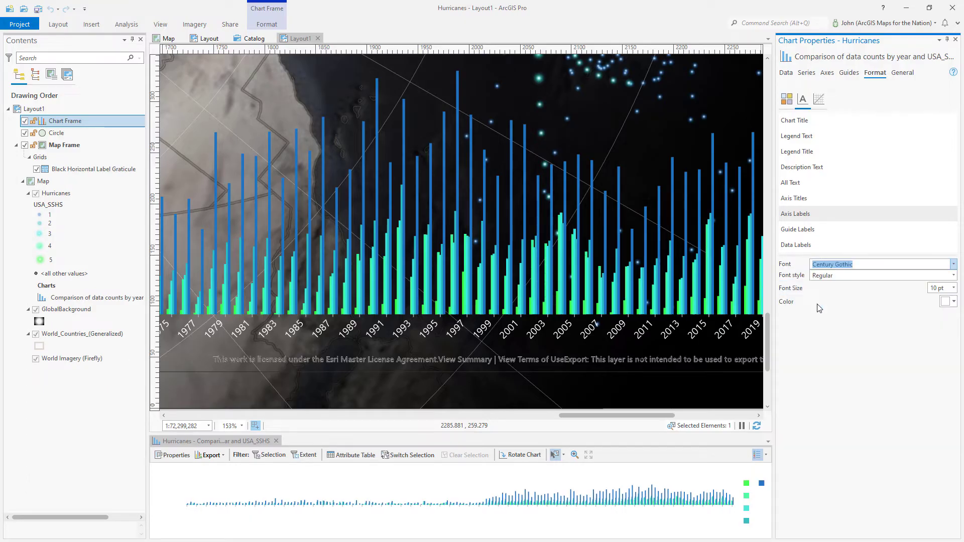
Set the axis labels to 7 pt with 50% colour transparency and close chart properties
click(954, 287)
click(937, 308)
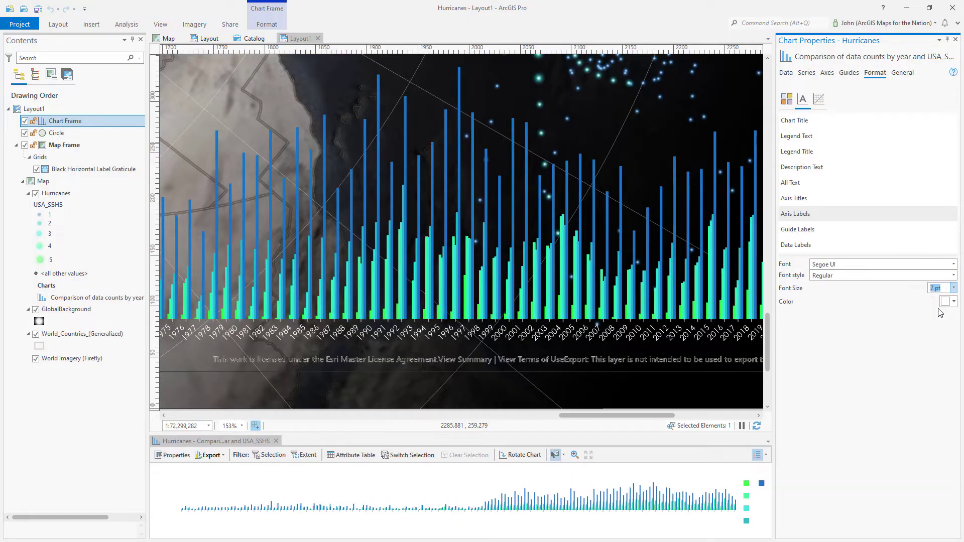
click(946, 302)
click(852, 494)
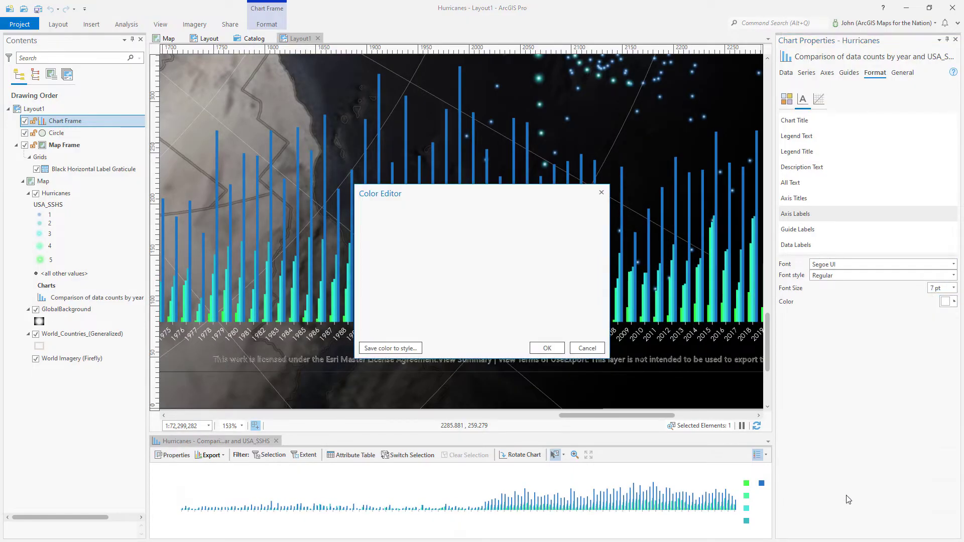
drag(510, 315, 475, 320)
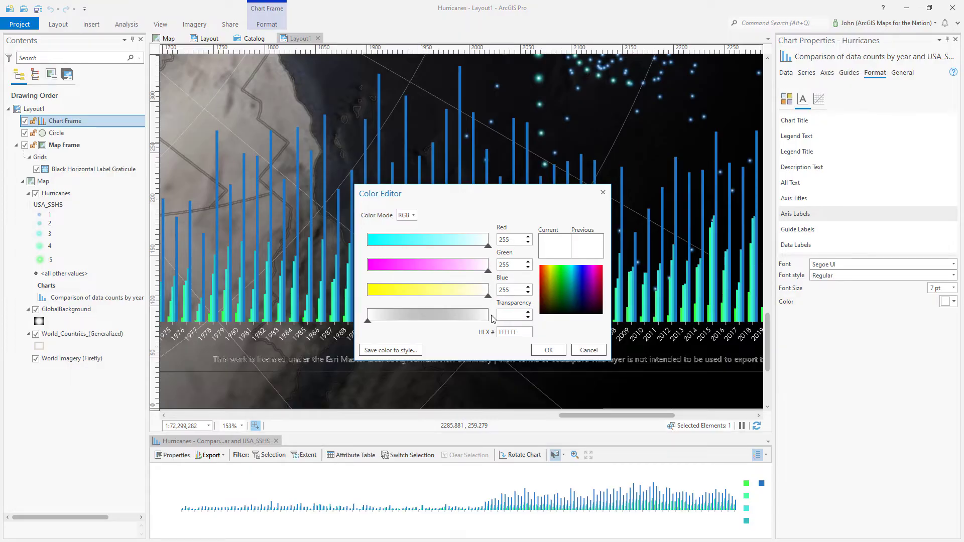
click(549, 350)
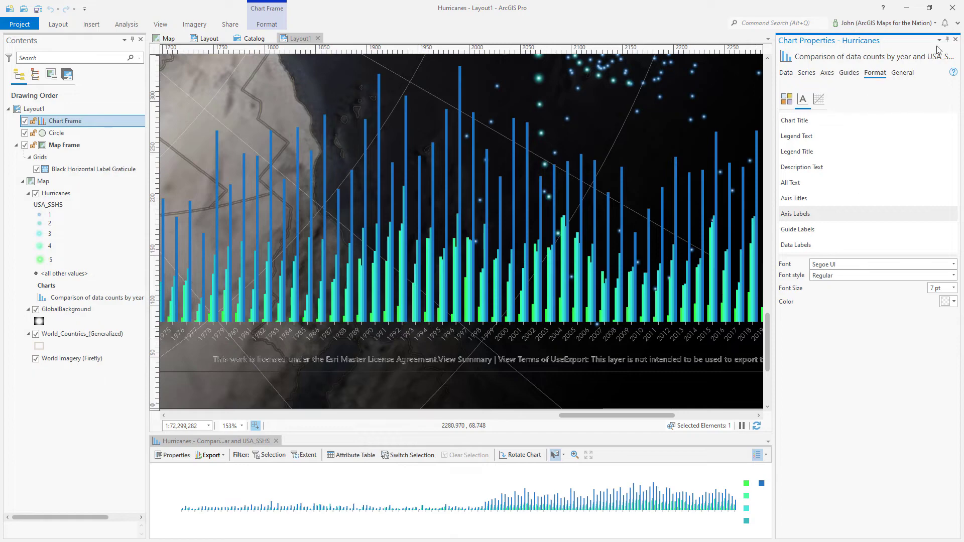
click(955, 40)
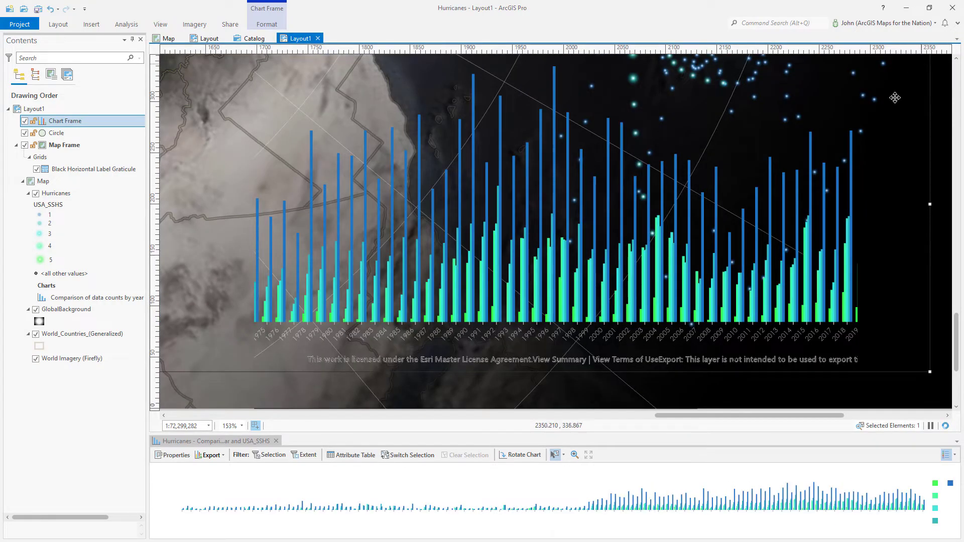
Close the chart view and zoom the layout out to about 45% so the whole page shows
click(276, 441)
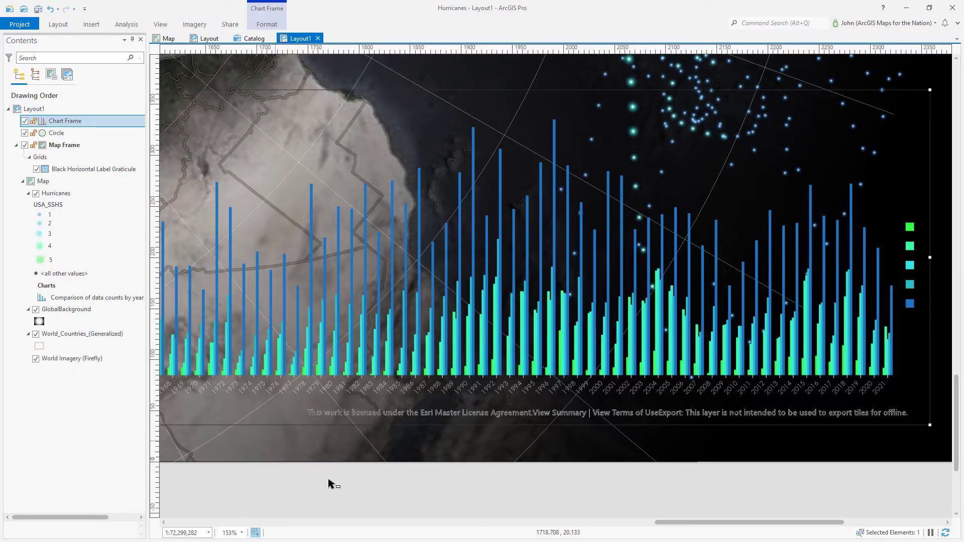
scroll(439, 485, down, 5)
scroll(577, 440, down, 3)
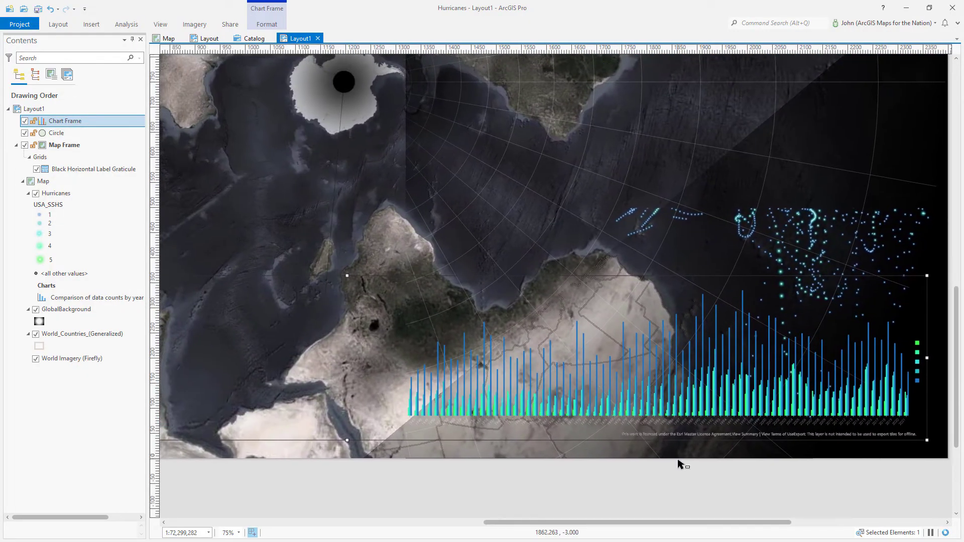
scroll(728, 480, down, 1)
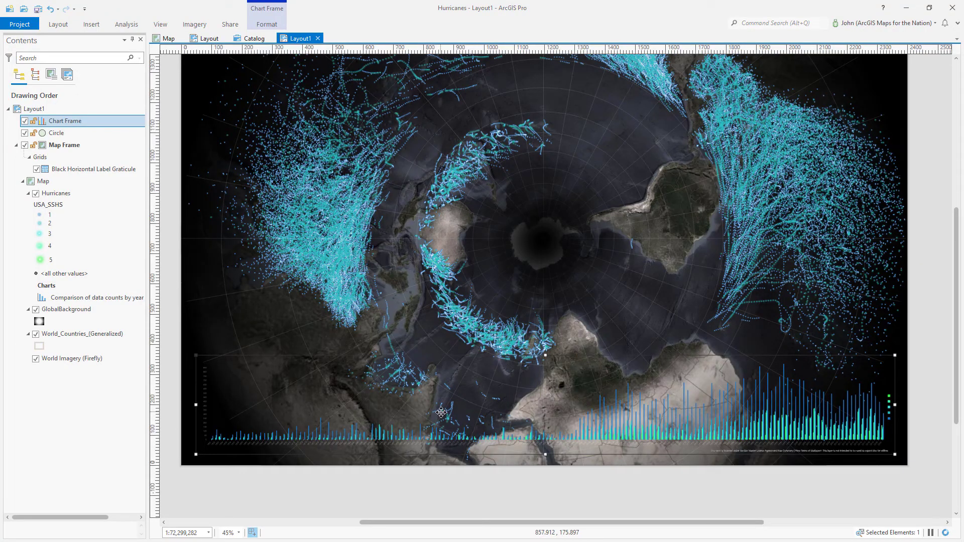
click(91, 25)
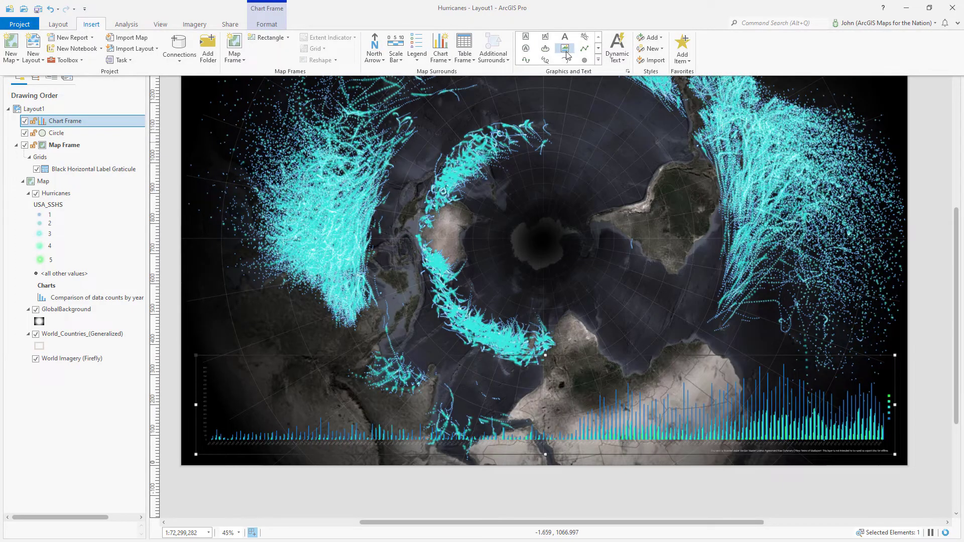
Draw a full-width rectangle across the lower page and move it below Chart Frame in Contents
click(598, 50)
click(599, 50)
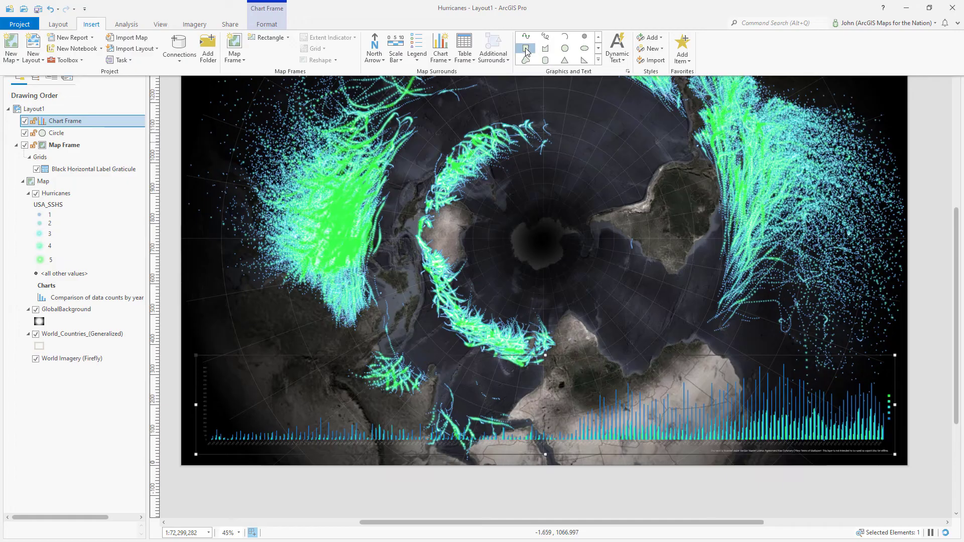
click(394, 11)
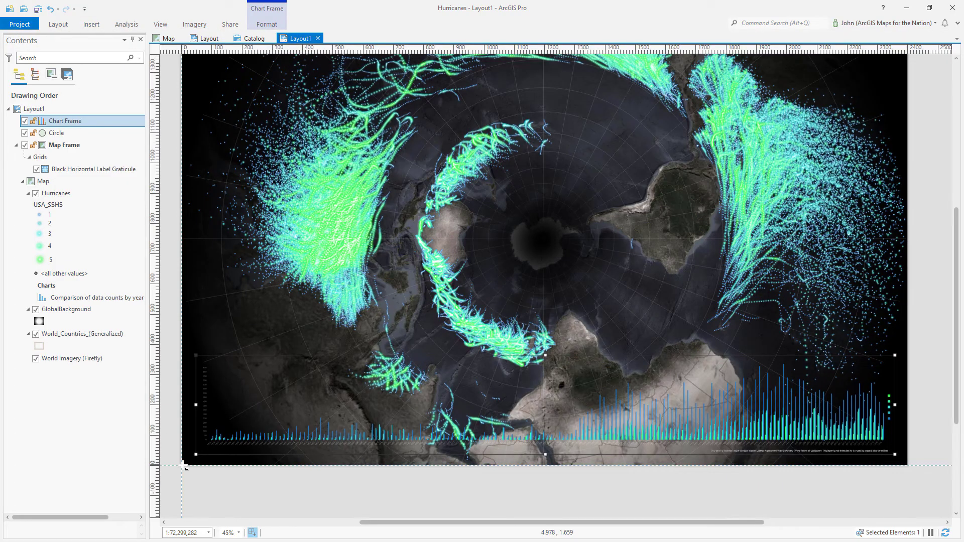
drag(184, 465, 908, 345)
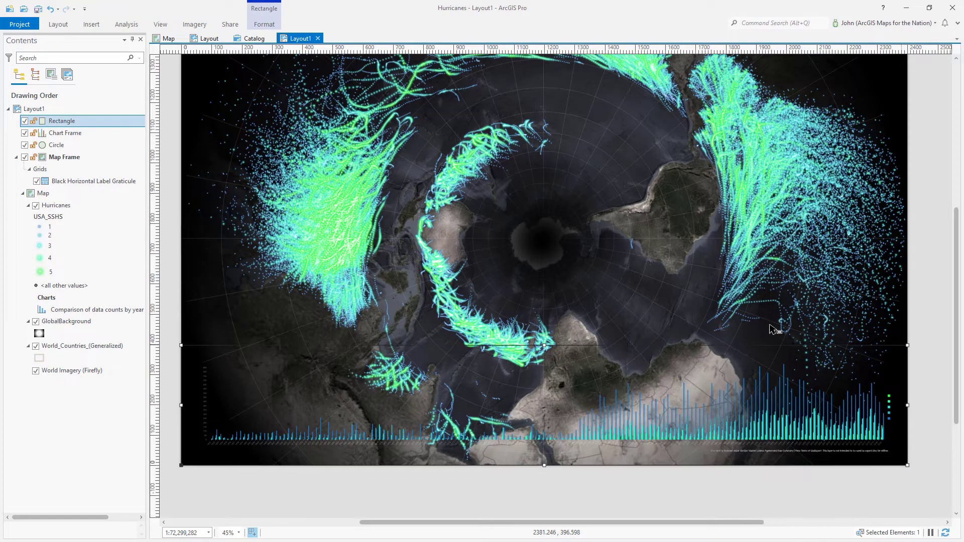
drag(97, 122, 93, 138)
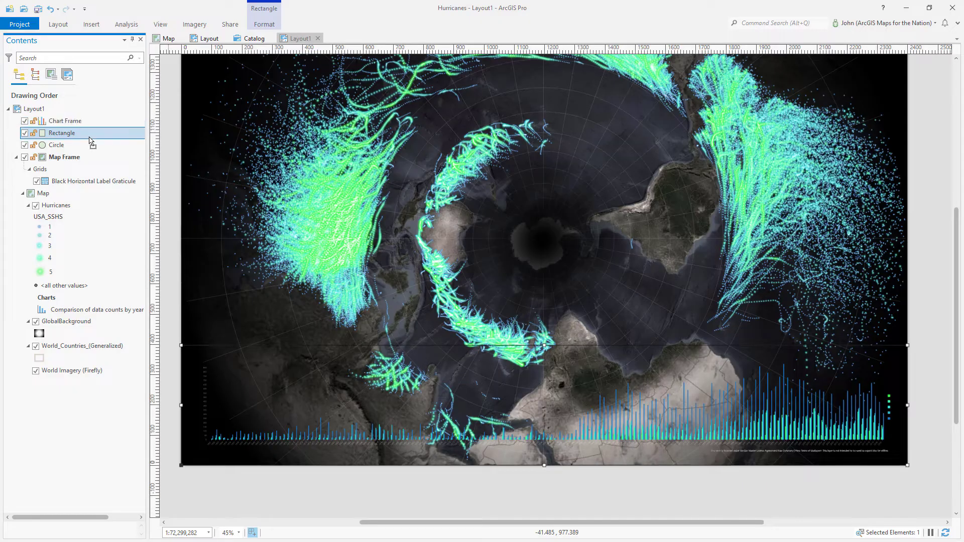
right_click(92, 138)
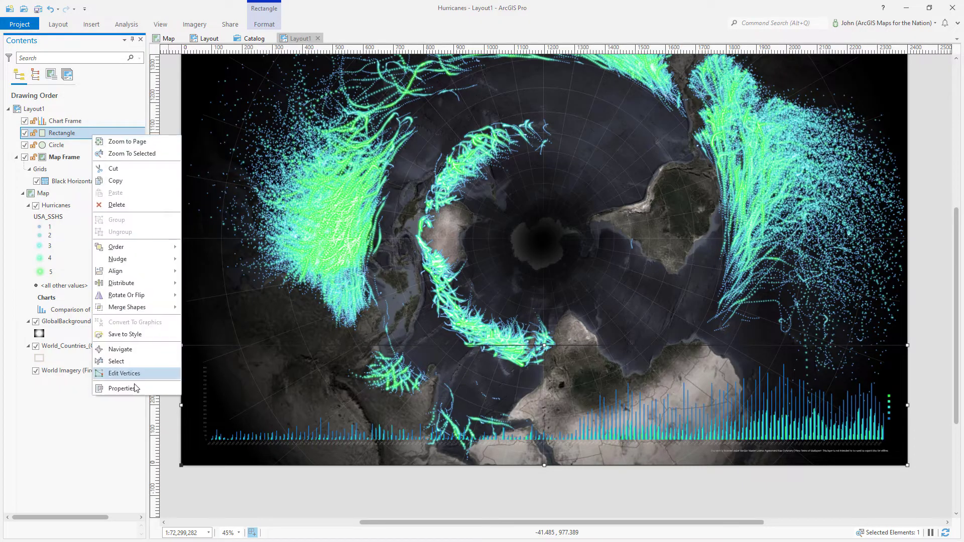
Remove the rectangle's outline and give it a linear, continuous gradient fill
click(123, 389)
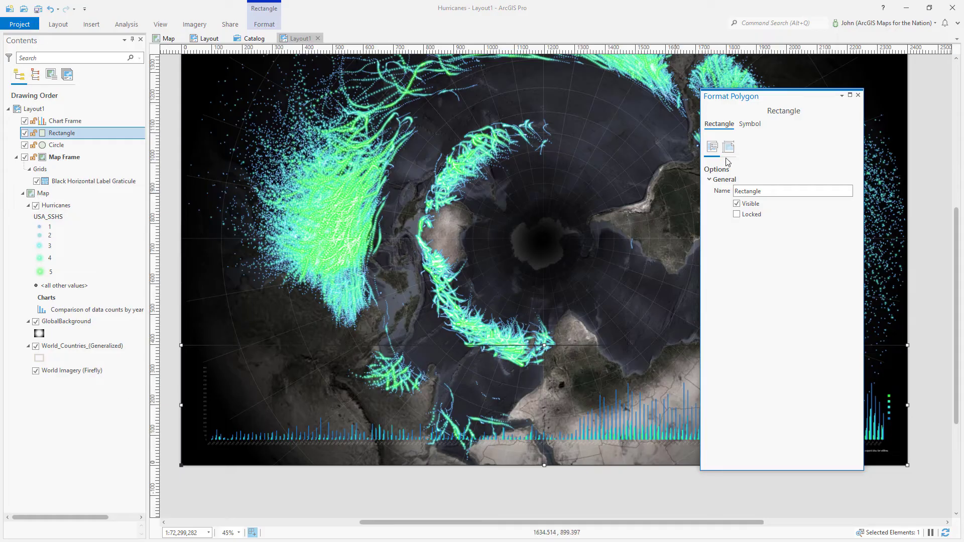
click(753, 127)
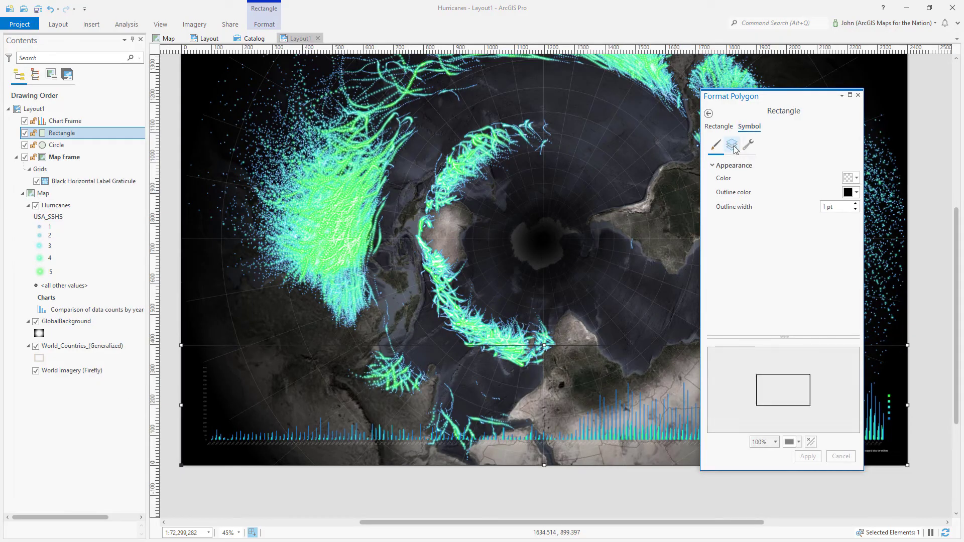
click(732, 146)
click(713, 169)
click(802, 187)
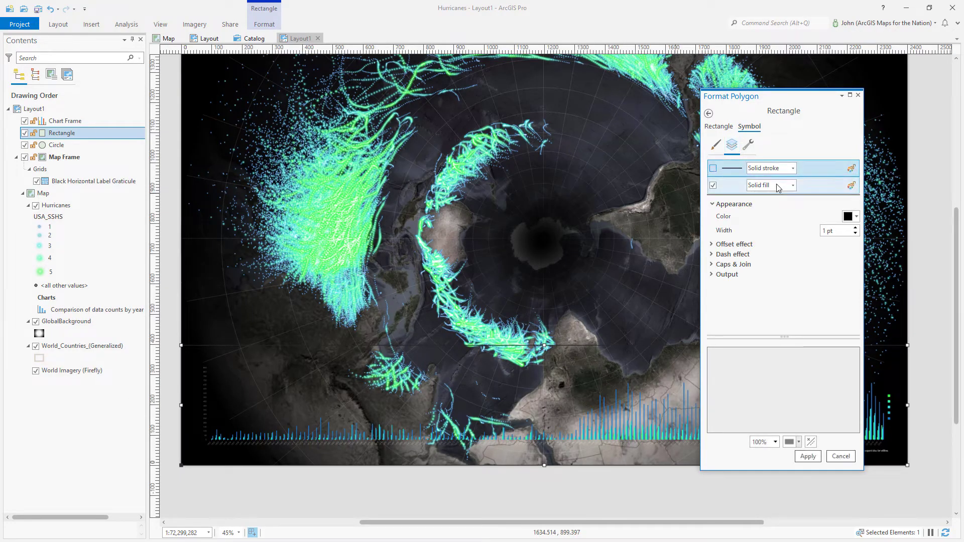
click(793, 185)
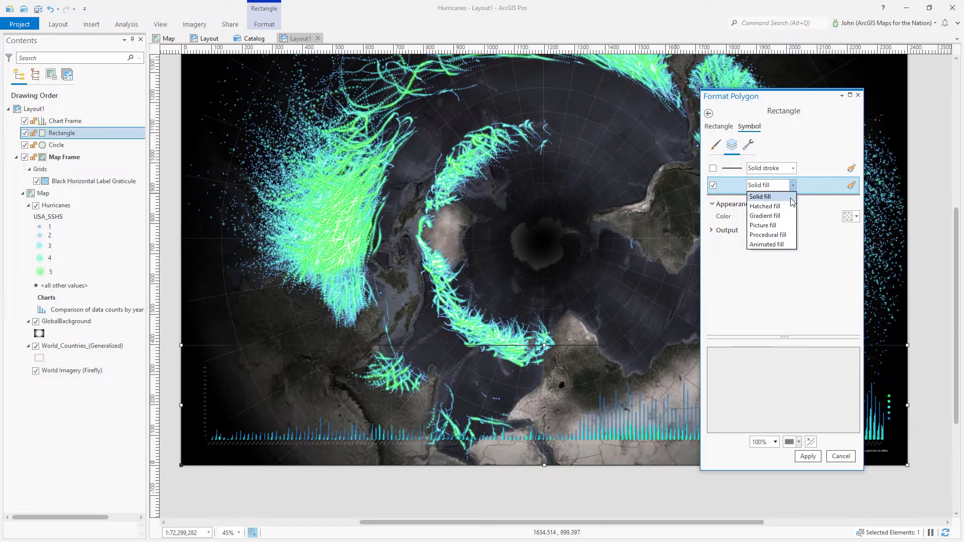
click(763, 218)
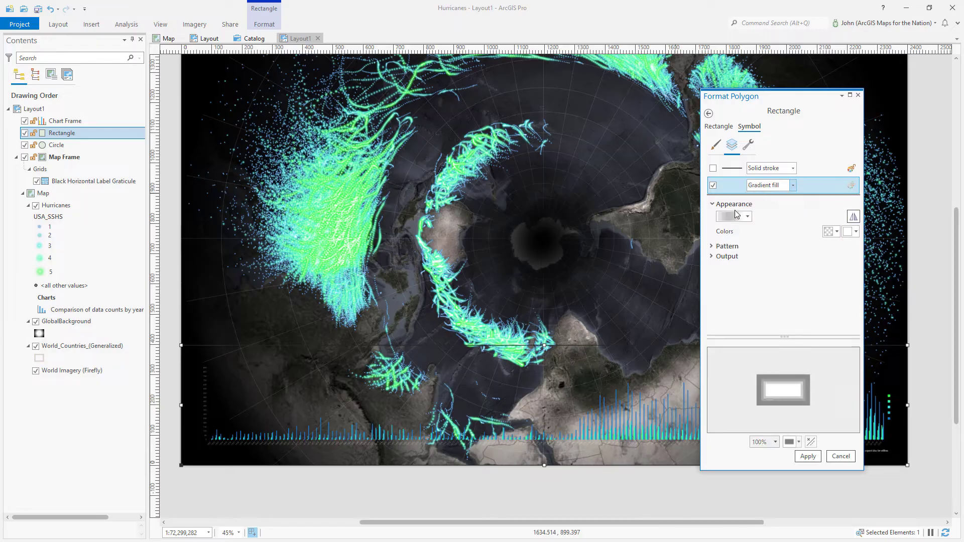
click(728, 246)
click(841, 260)
click(838, 277)
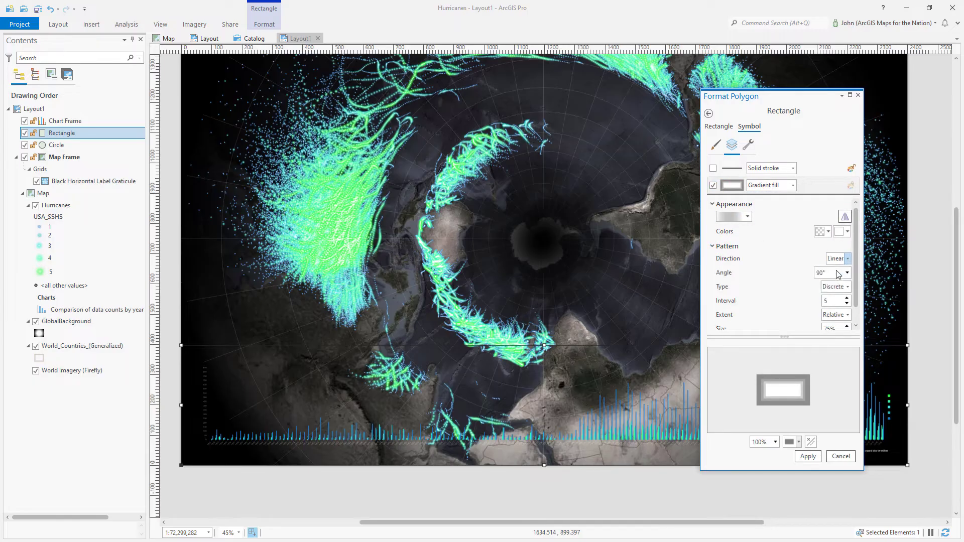
click(834, 287)
click(834, 306)
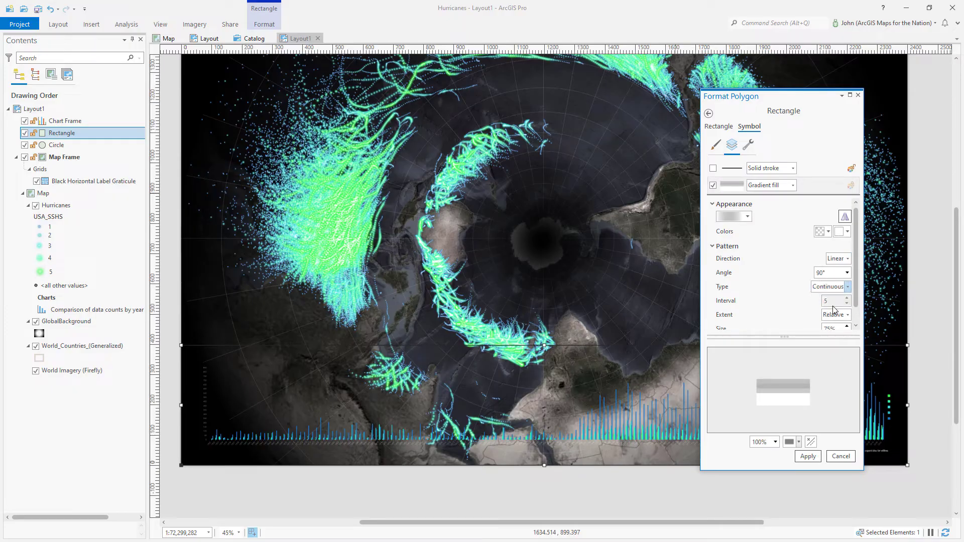
Set the gradient colours to run from fully transparent to black and apply it
click(823, 232)
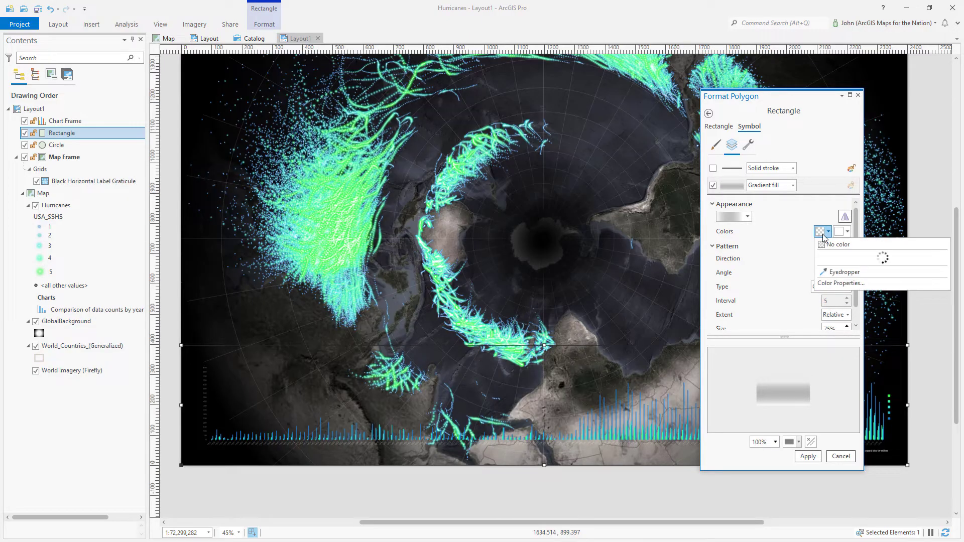
click(826, 401)
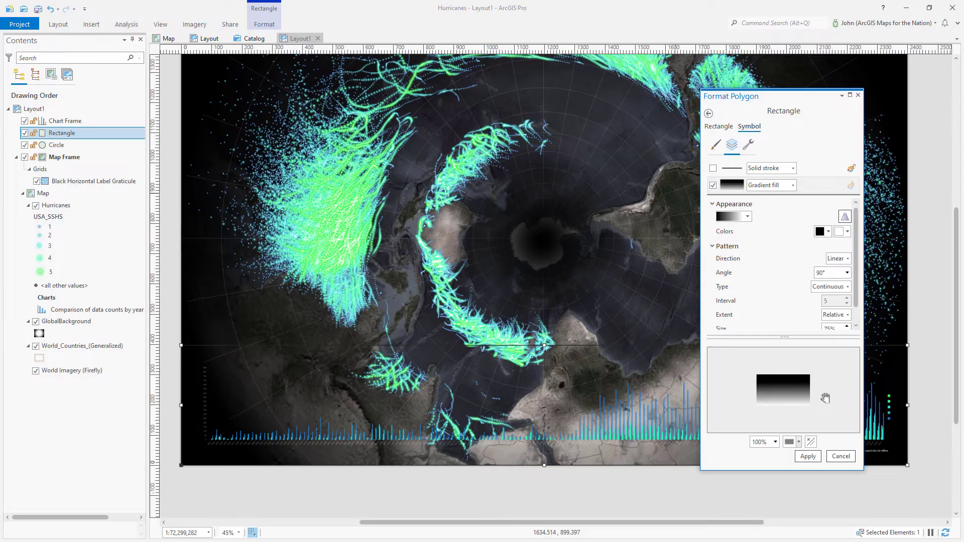
click(841, 232)
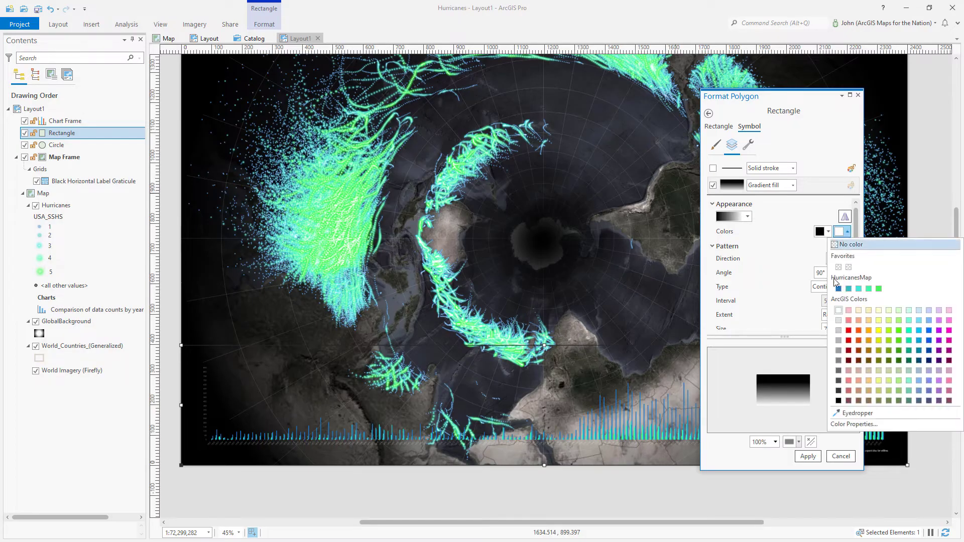
click(838, 400)
click(822, 232)
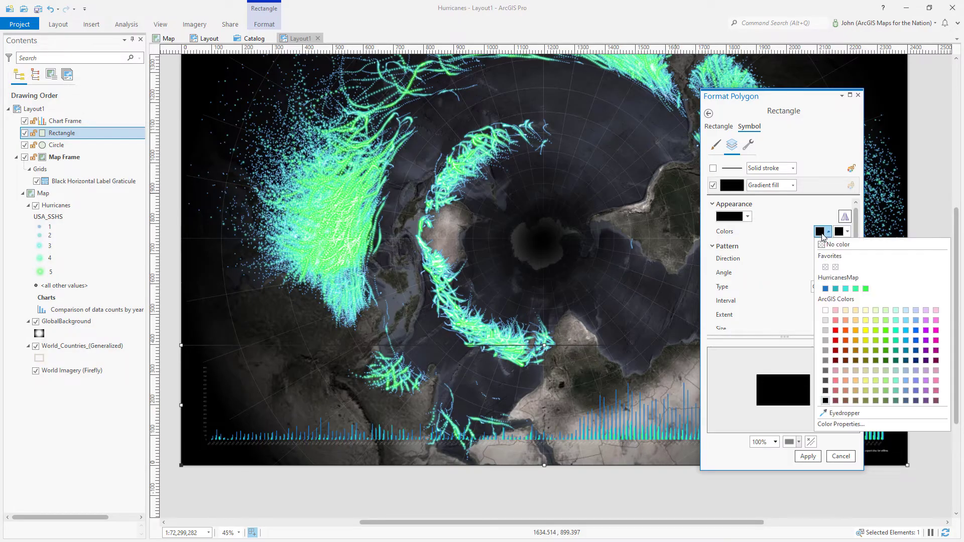
click(839, 425)
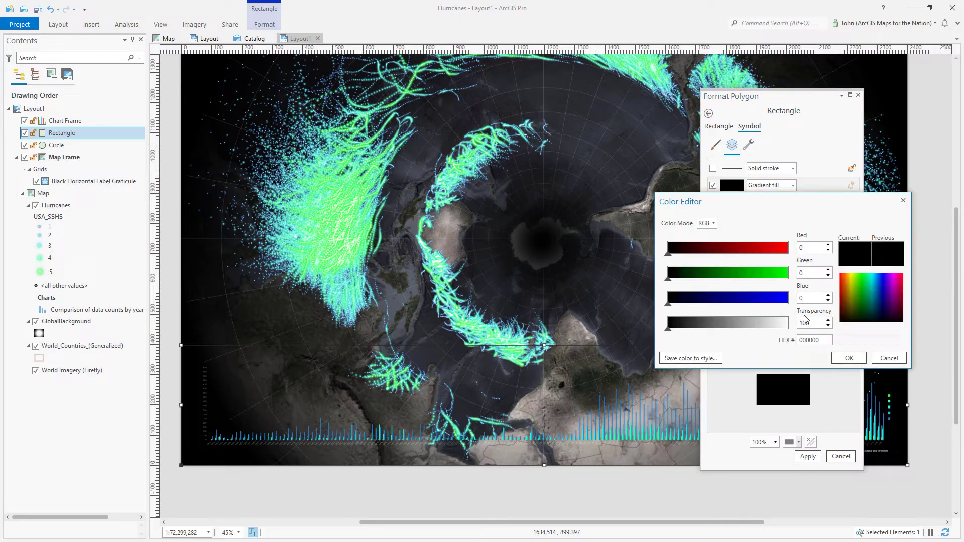
key(Tab)
click(850, 358)
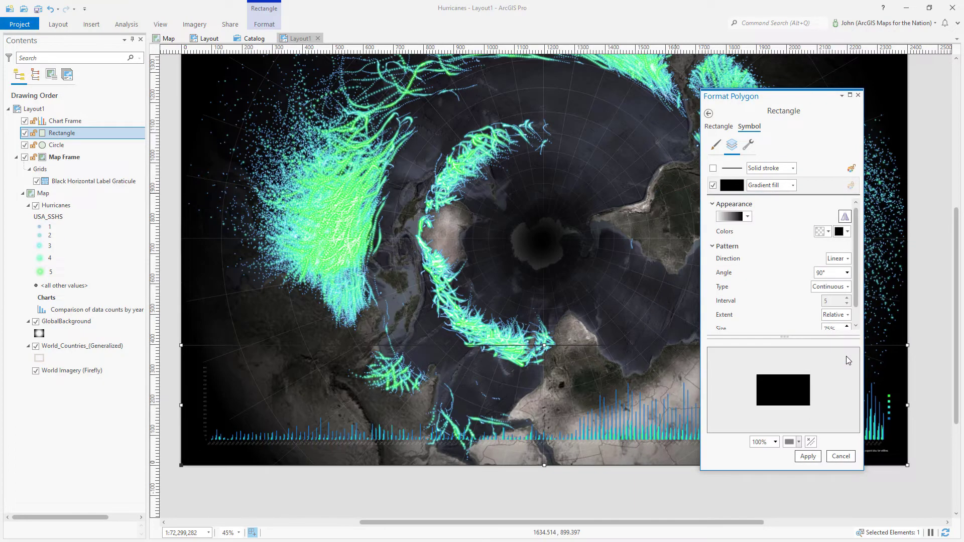
click(808, 456)
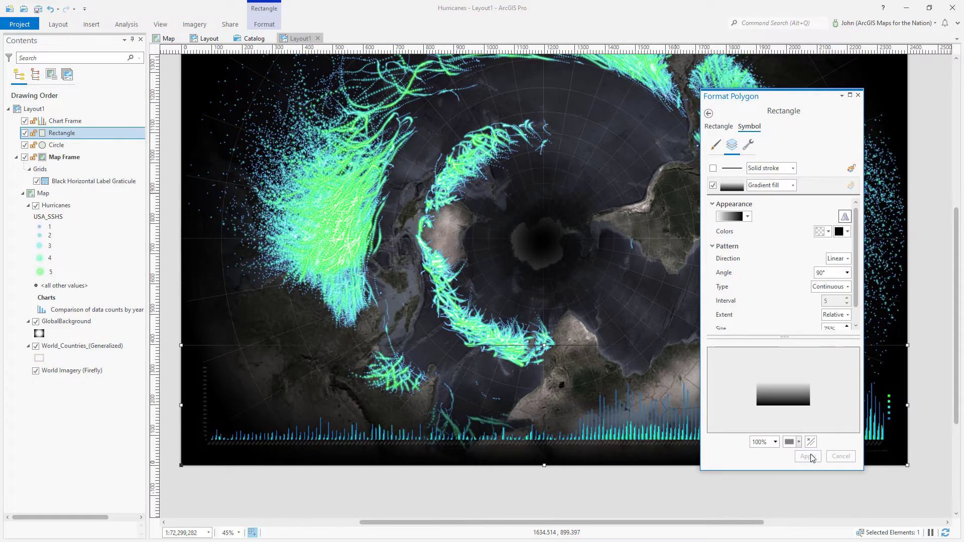
click(859, 95)
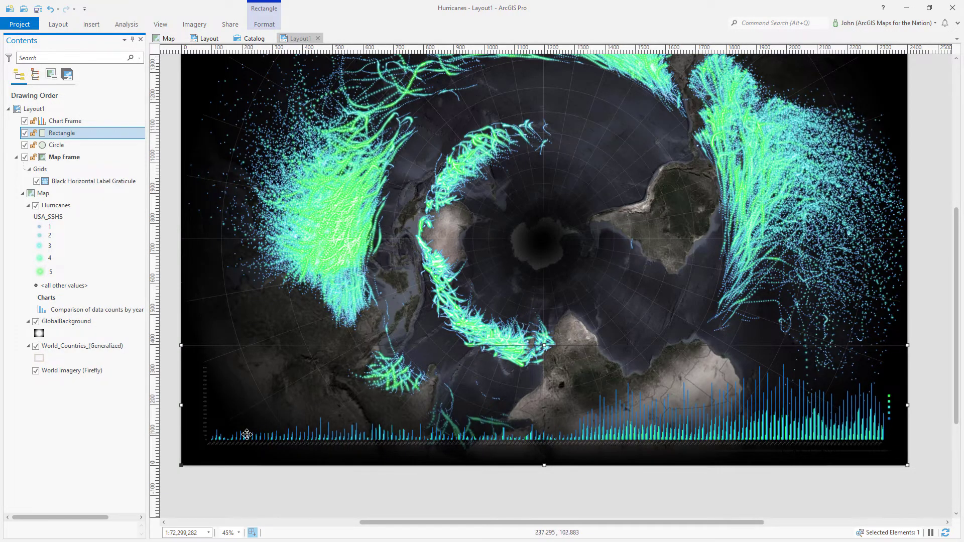
click(481, 491)
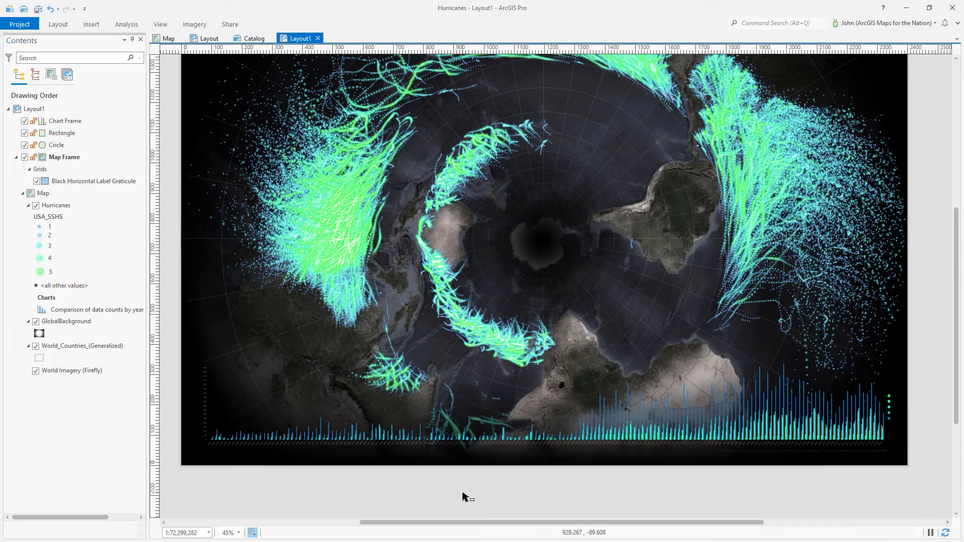
Zoom in and draw a narrow rectangle over the chart's vertical axis labels
scroll(216, 452, up, 5)
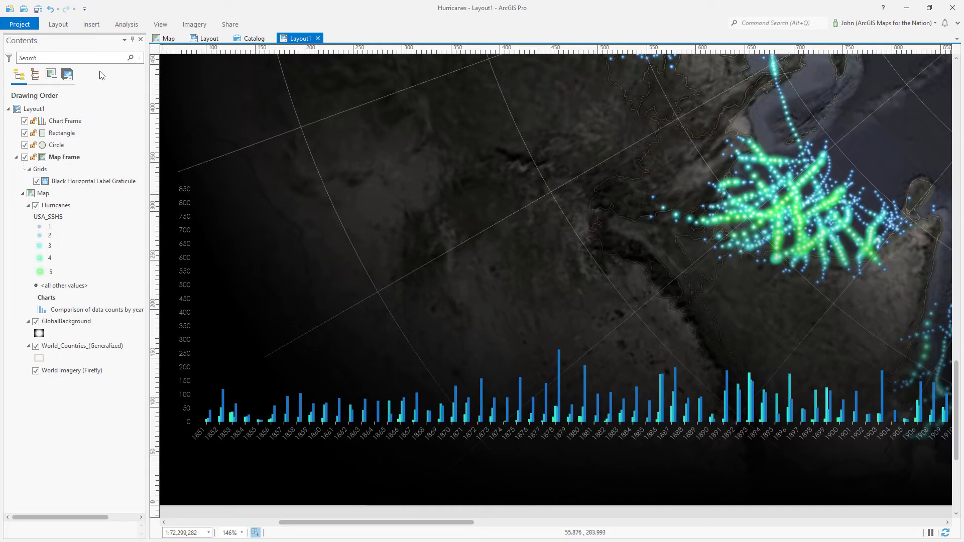
click(91, 25)
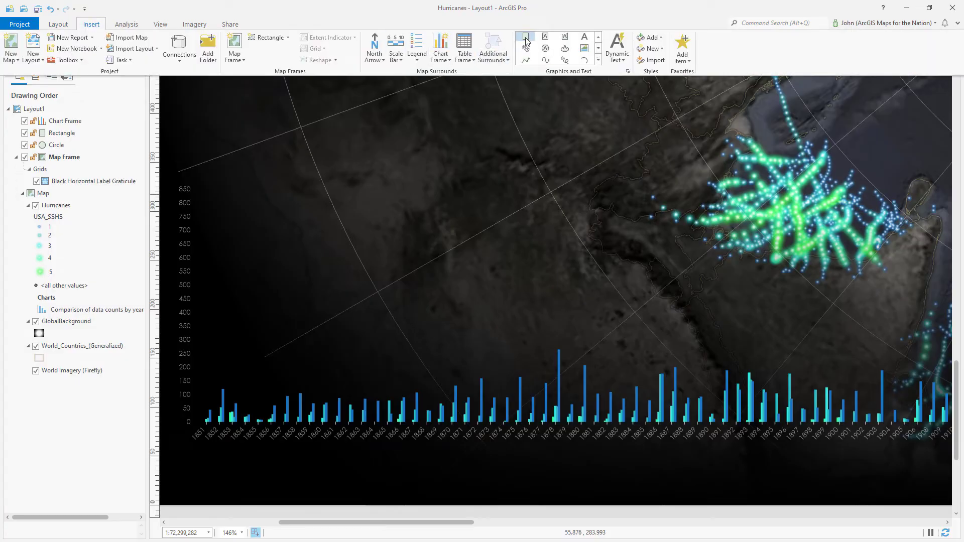
click(380, 9)
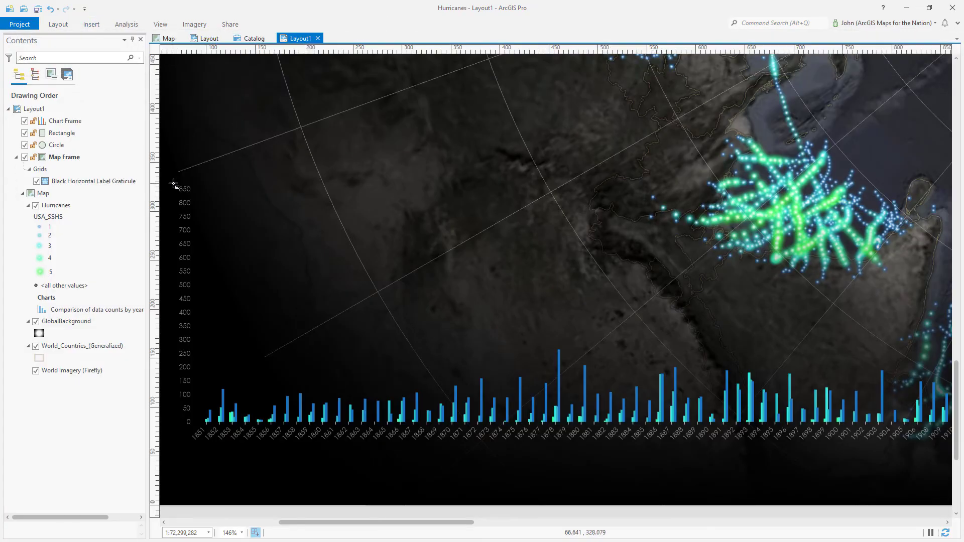
drag(182, 341, 194, 427)
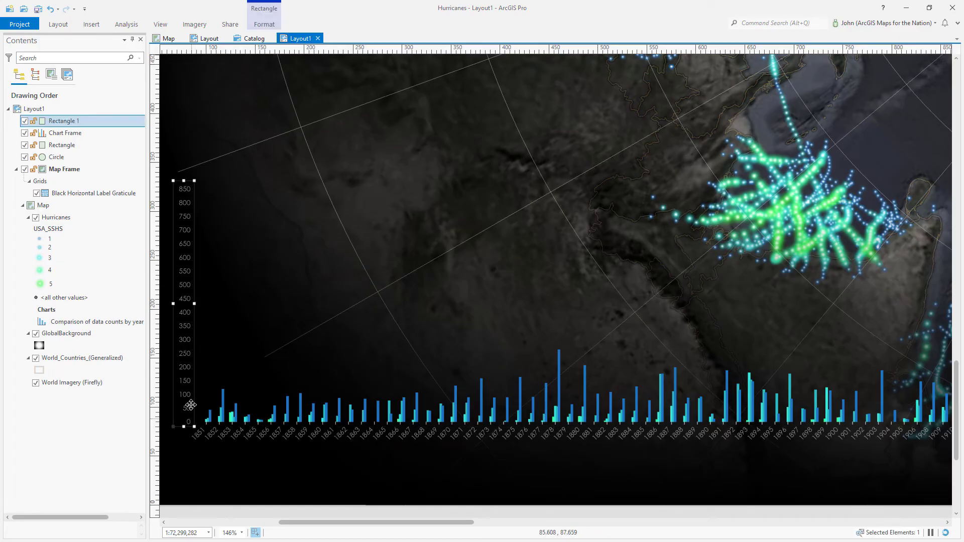
Give the new rectangle a solid black fill with no outline
click(90, 122)
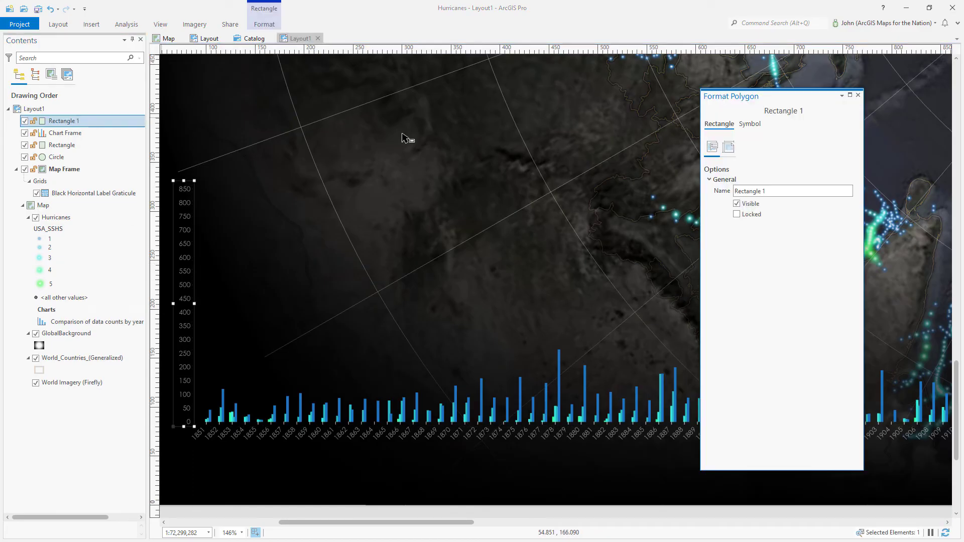
click(742, 128)
click(733, 145)
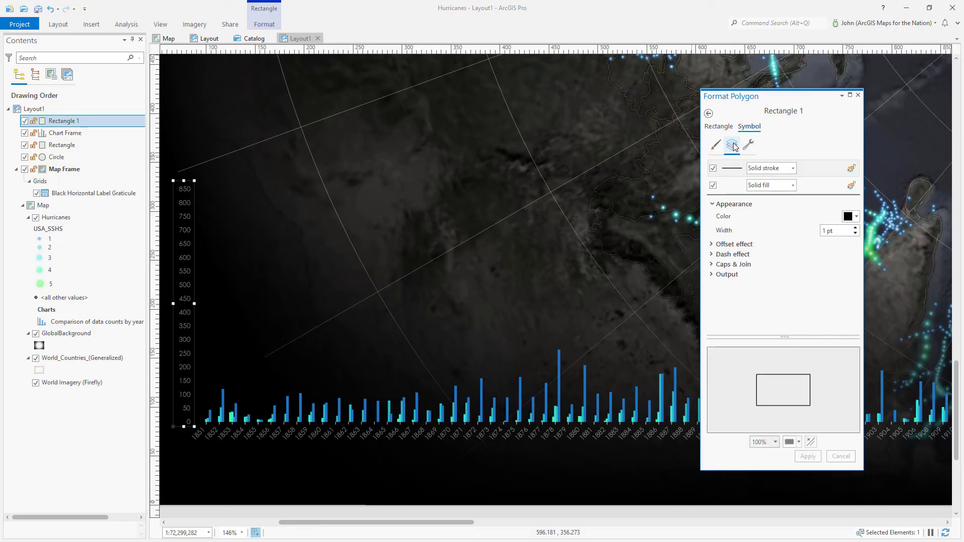
click(813, 187)
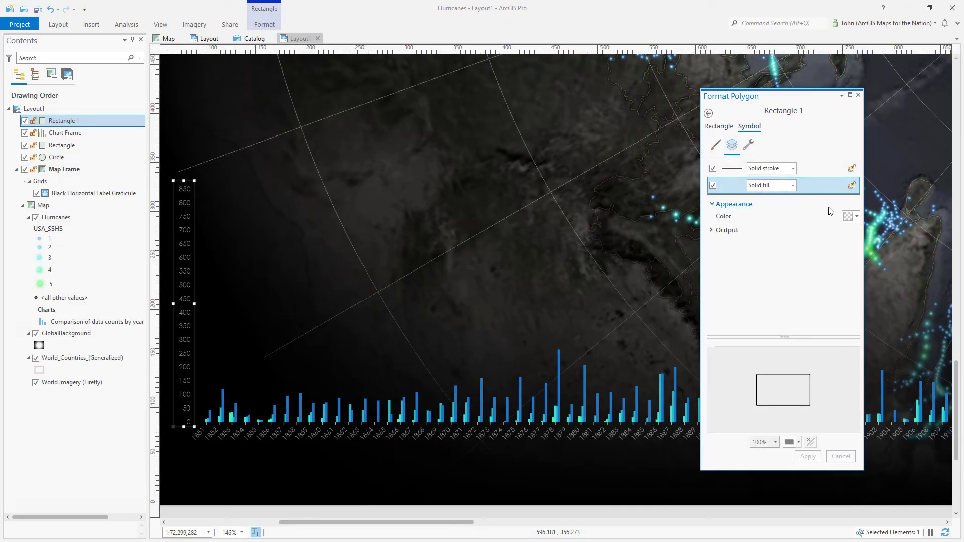
click(851, 220)
click(841, 388)
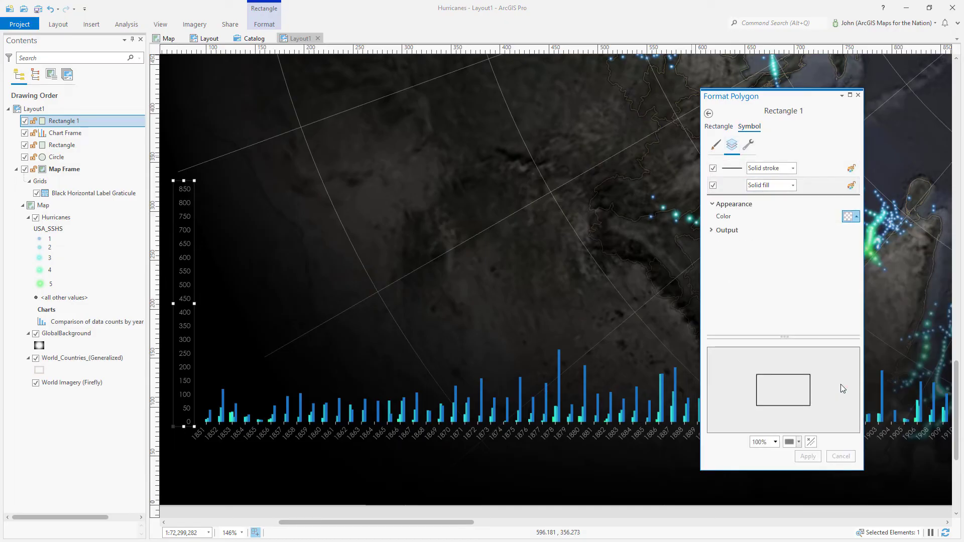
click(713, 168)
click(808, 456)
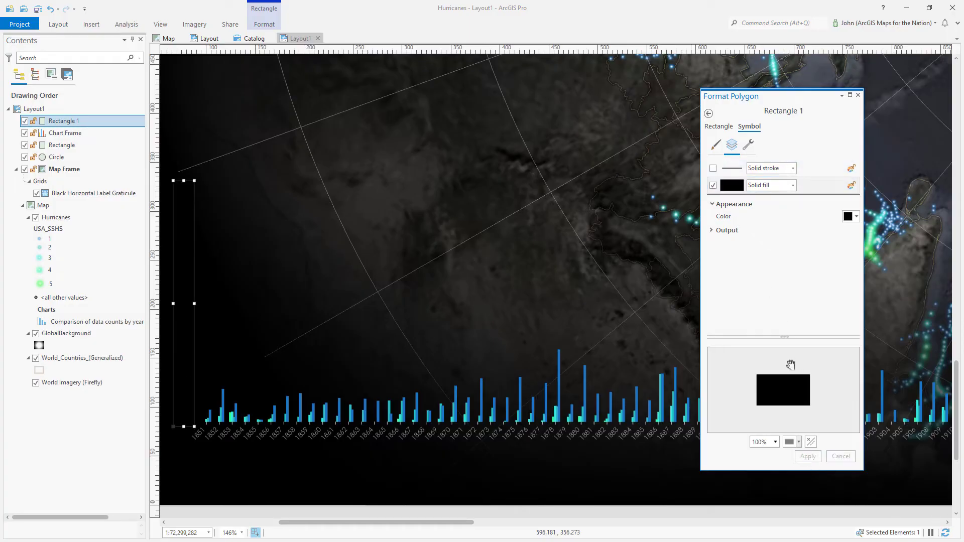
click(859, 96)
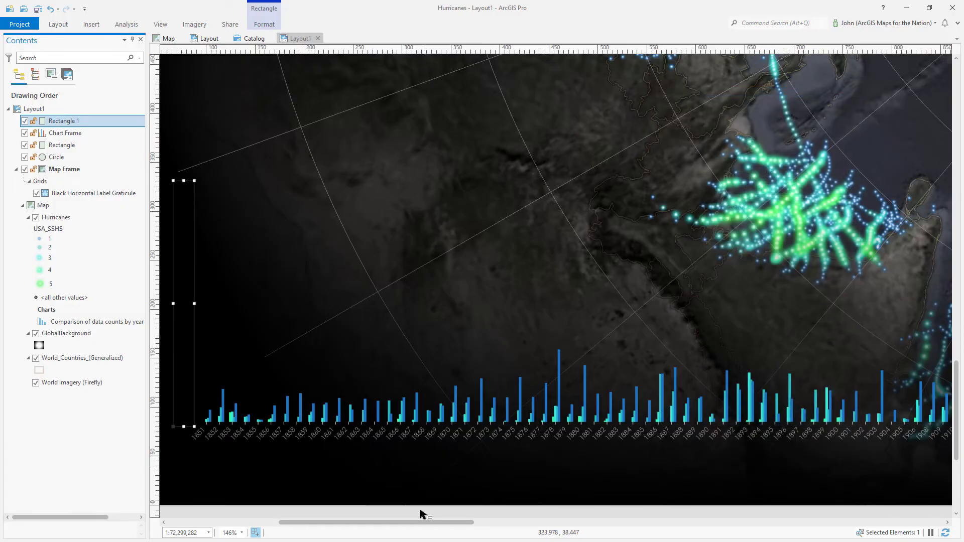
click(416, 511)
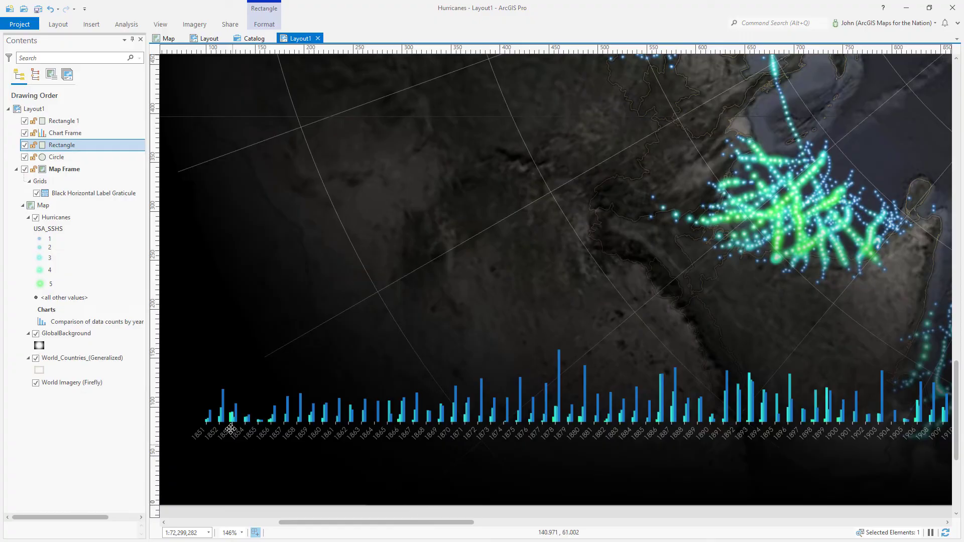
scroll(344, 380, down, 5)
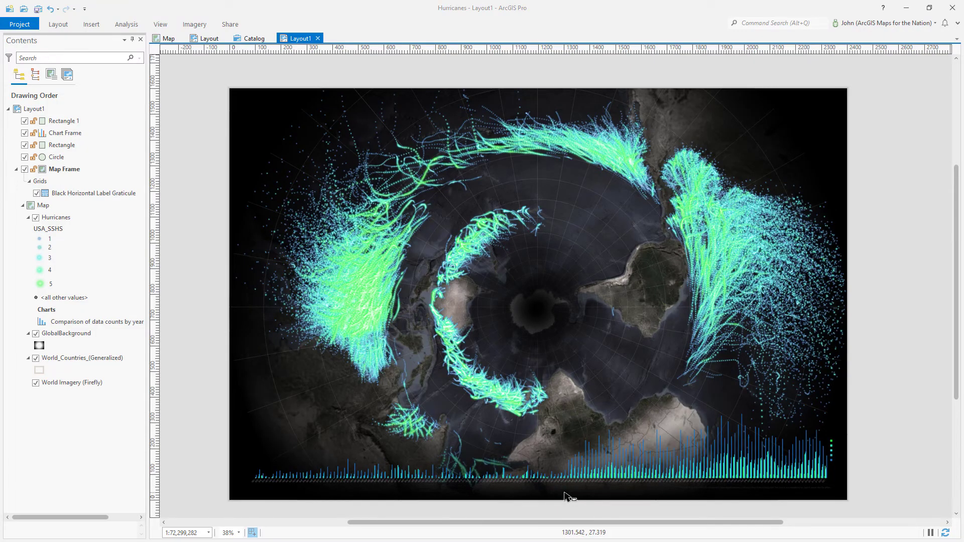
Zoom the layout out to 39% so the full poster page fits, and choose Rectangle text
scroll(567, 498, up, 5)
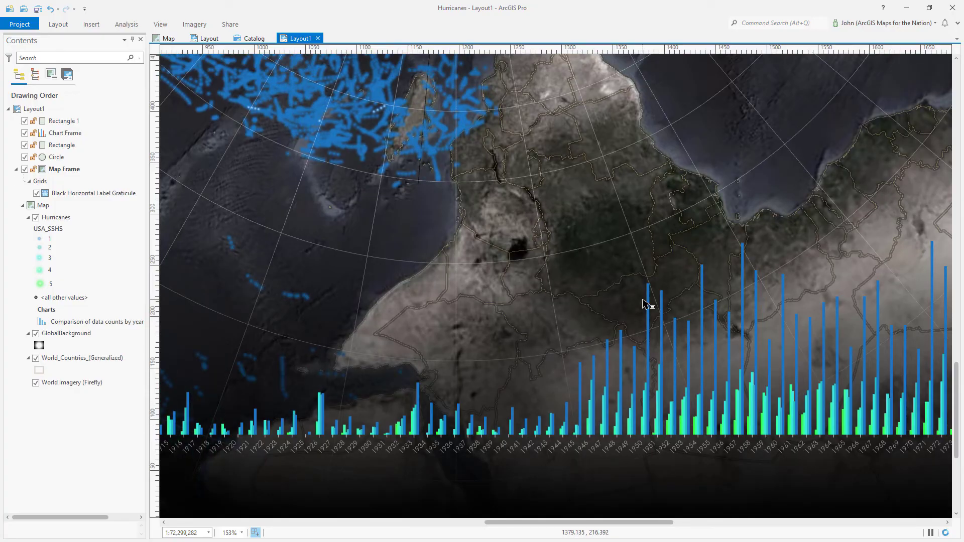
scroll(523, 362, down, 3)
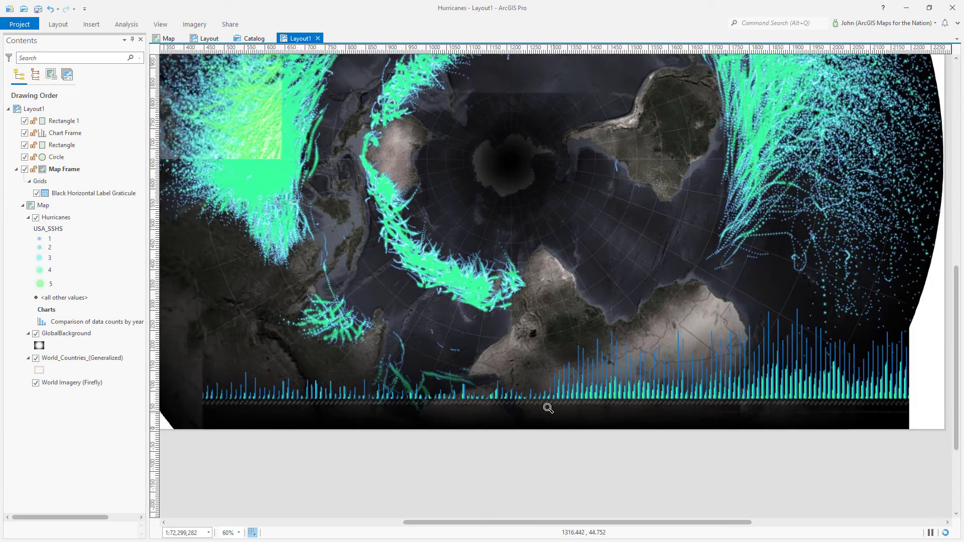
scroll(548, 408, down, 2)
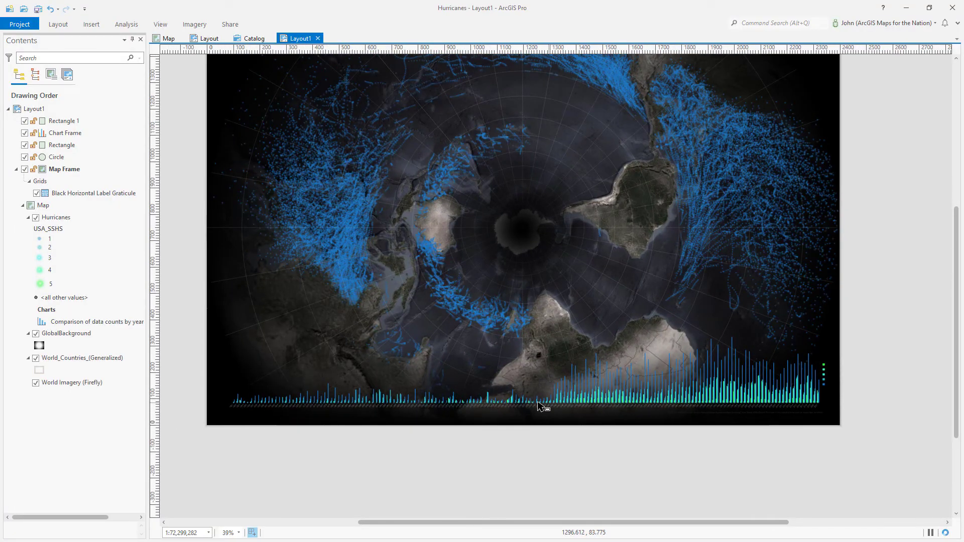
click(89, 25)
click(544, 39)
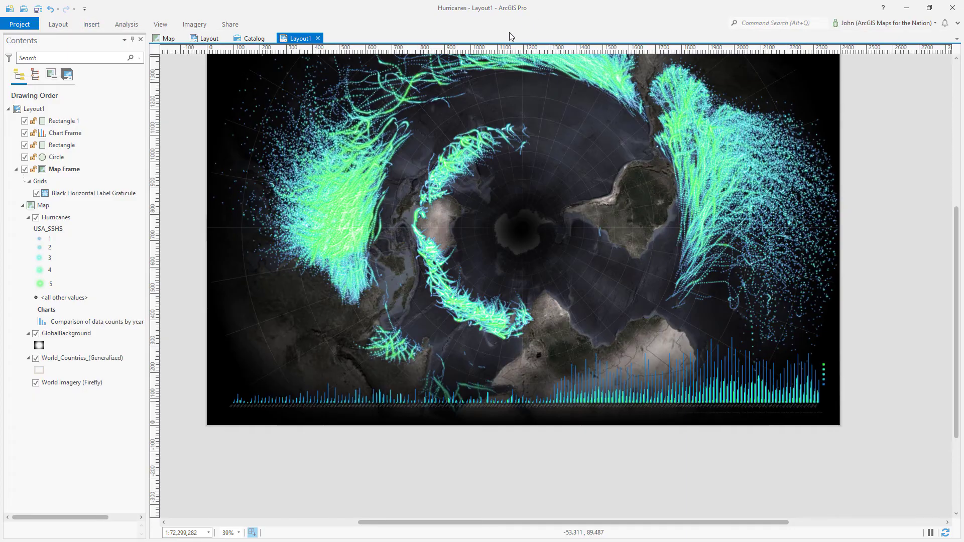
Draw a caption text box along the poster's bottom edge in Annotation Text style
drag(312, 425, 422, 411)
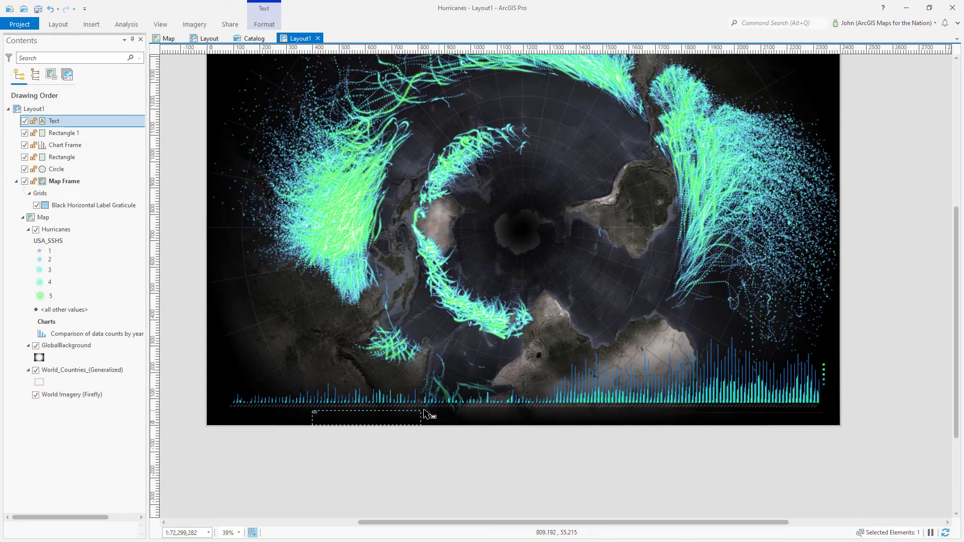
click(264, 24)
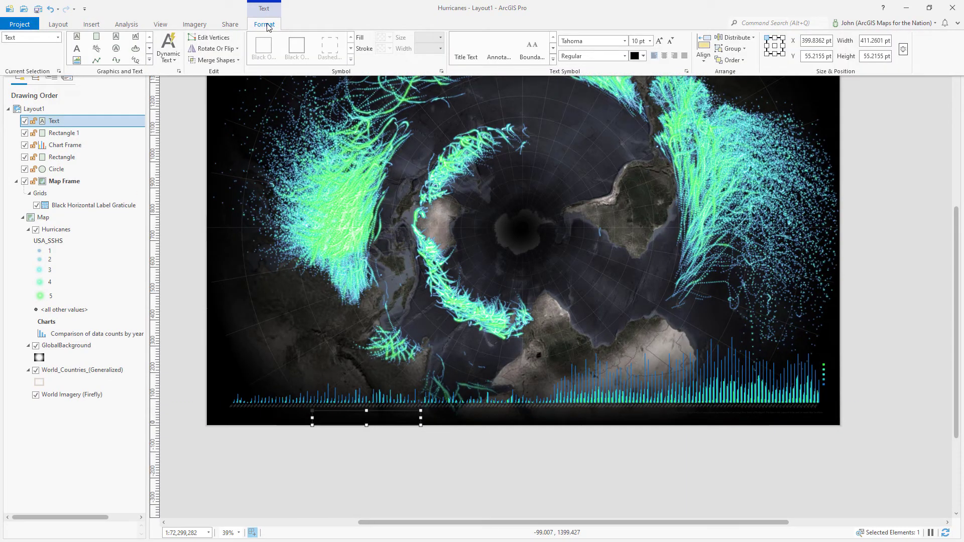
click(496, 49)
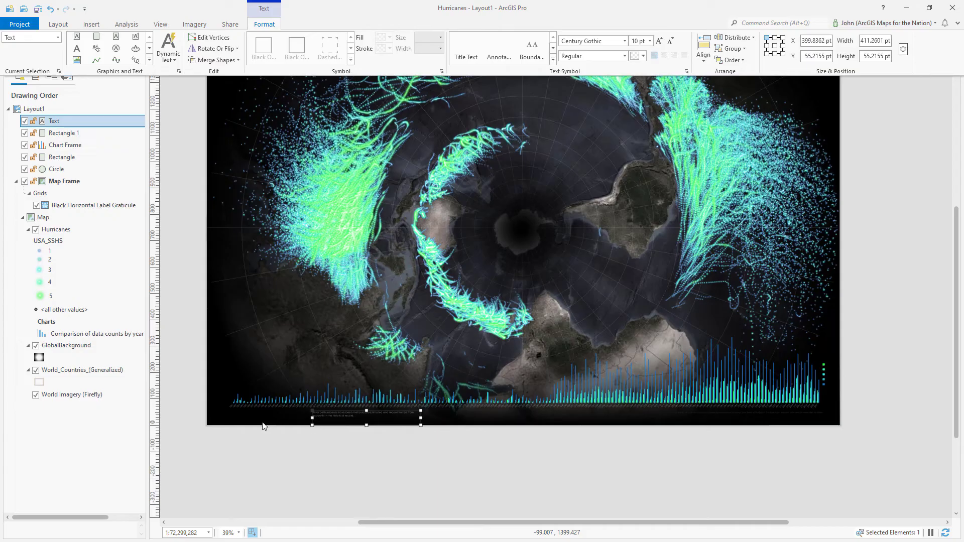
Copy and paste the caption to create a duplicate, Text 1
click(335, 420)
key(ctrl+c)
key(ctrl+v)
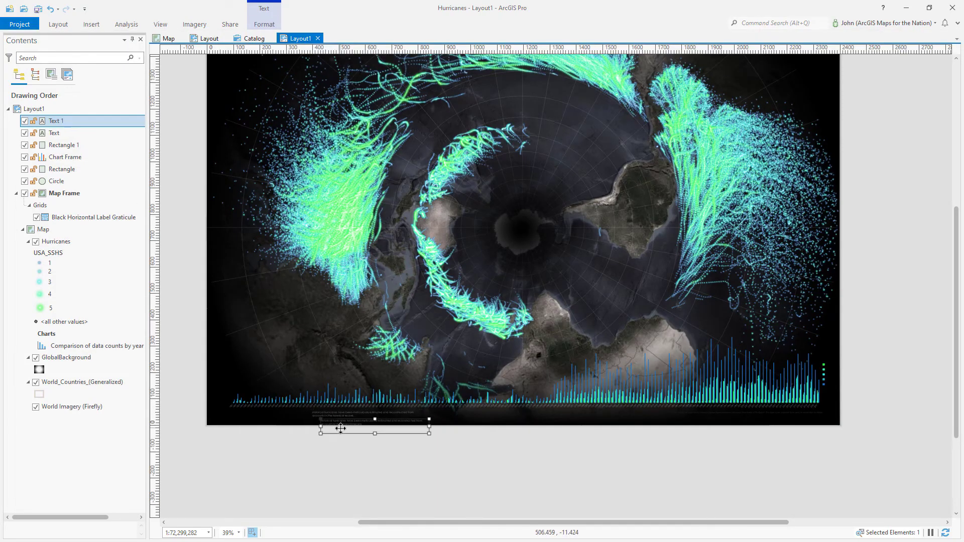
Position and narrow the two captions side by side beneath the bar chart
drag(344, 429, 578, 414)
double_click(598, 412)
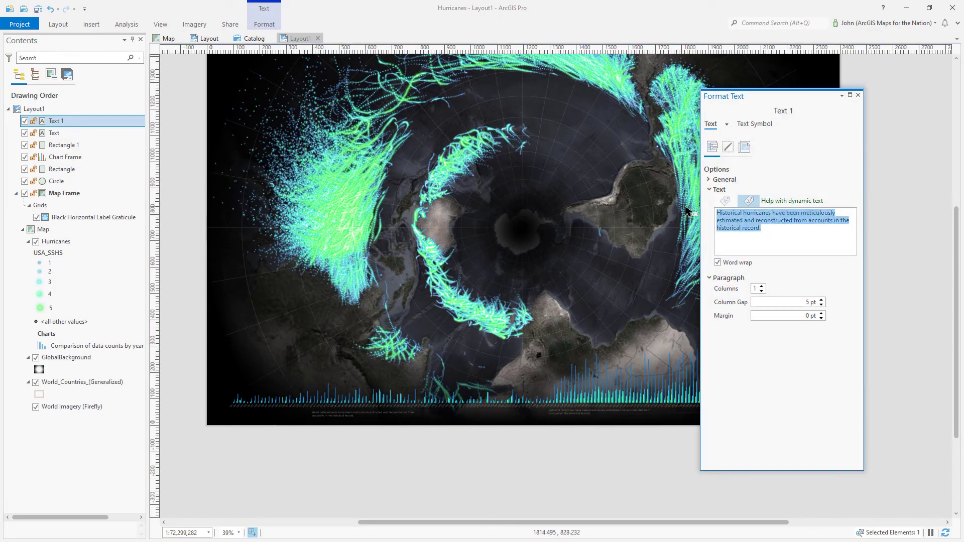
click(656, 487)
click(595, 419)
drag(577, 417, 566, 417)
drag(646, 417, 619, 416)
click(587, 450)
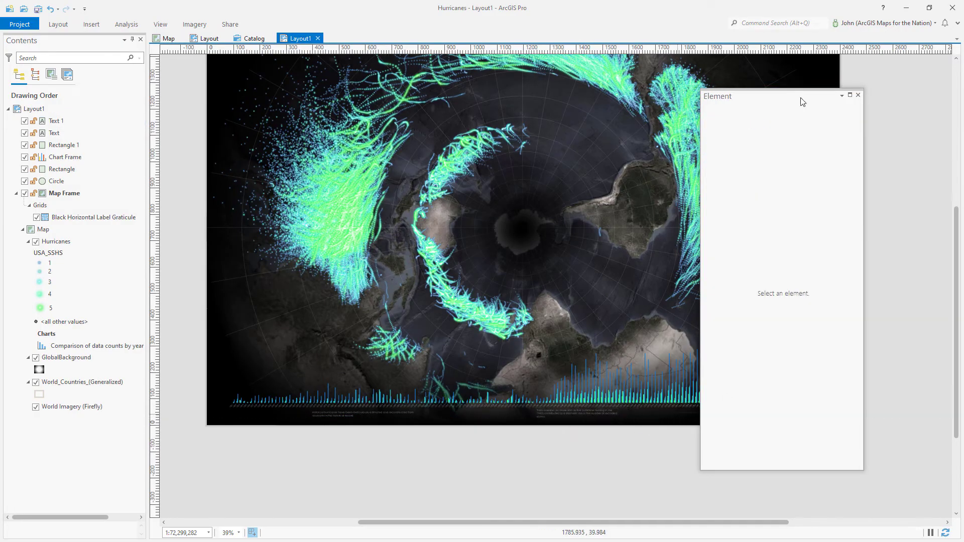
click(858, 95)
scroll(757, 441, up, 5)
mouse_move(288, 399)
mouse_down()
mouse_move(263, 399)
mouse_move(294, 396)
mouse_up()
drag(404, 409, 471, 404)
Duplicate the air-travel caption and replace its text with the 1960s satellite reconnaissance sentence
key(ctrl+c)
key(ctrl+v)
double_click(393, 404)
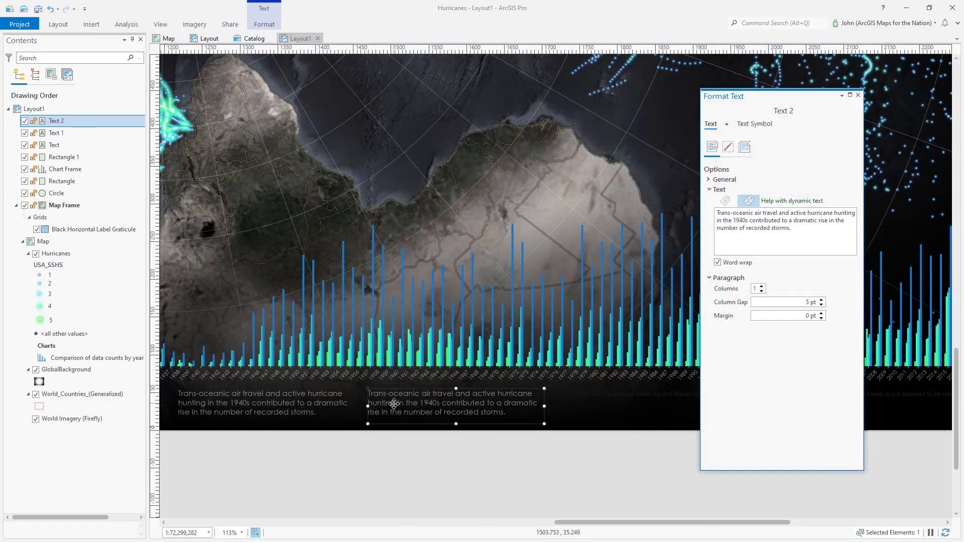
key(ctrl+v)
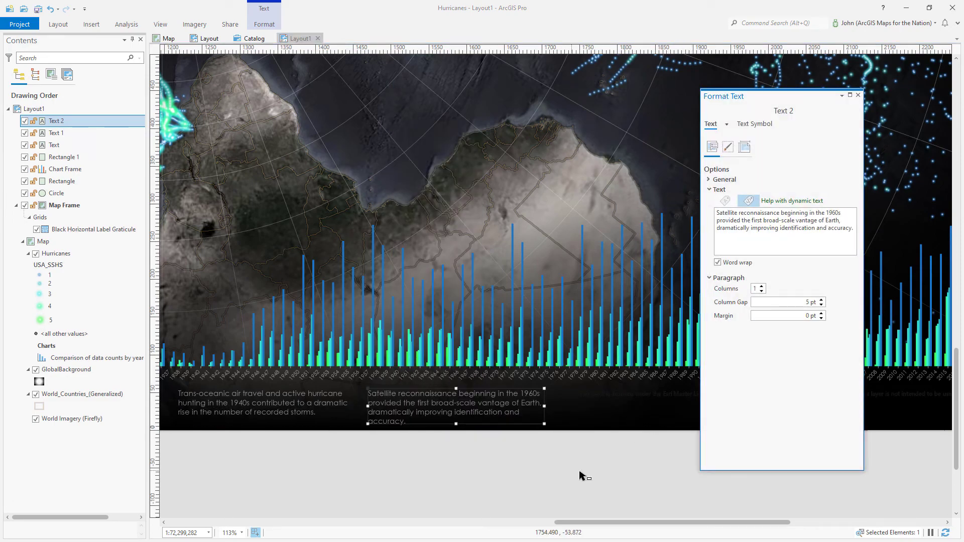
drag(545, 407, 570, 406)
Add a third caption further right reading the geosynchronous satellites sentence
key(ctrl+c)
key(ctrl+v)
drag(549, 438, 726, 415)
drag(853, 230, 718, 212)
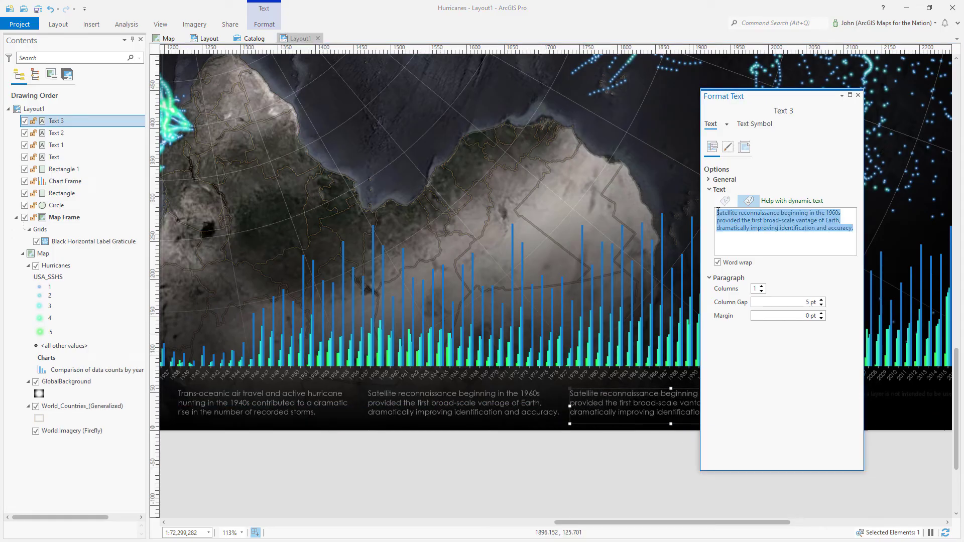
key(ctrl+v)
click(858, 95)
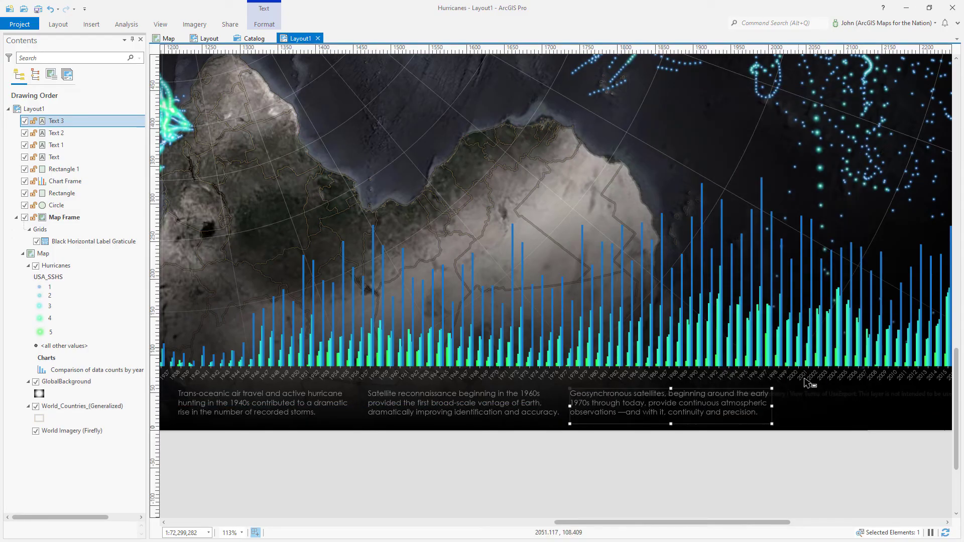
click(781, 484)
drag(613, 525, 573, 528)
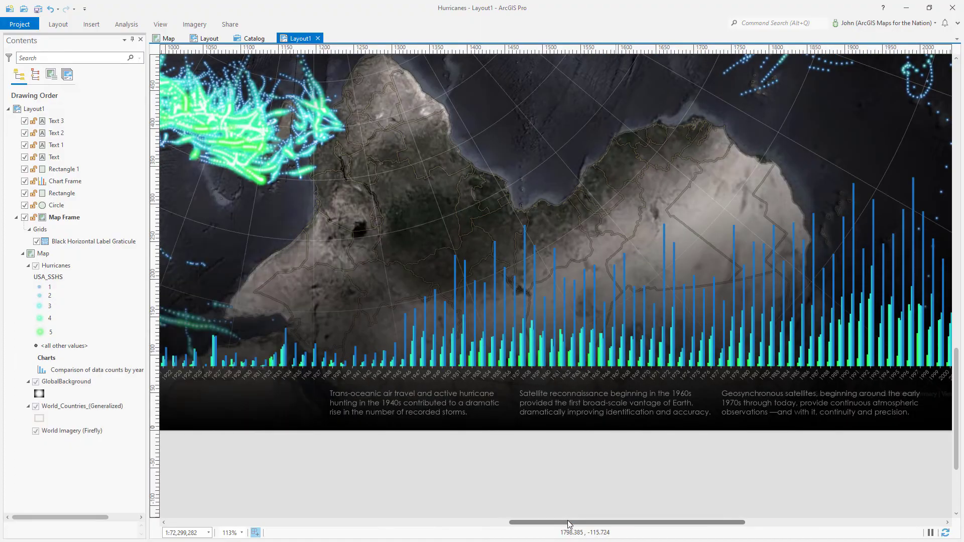
Draw a wide rectangle text box across the poster's top-left
scroll(686, 481, down, 5)
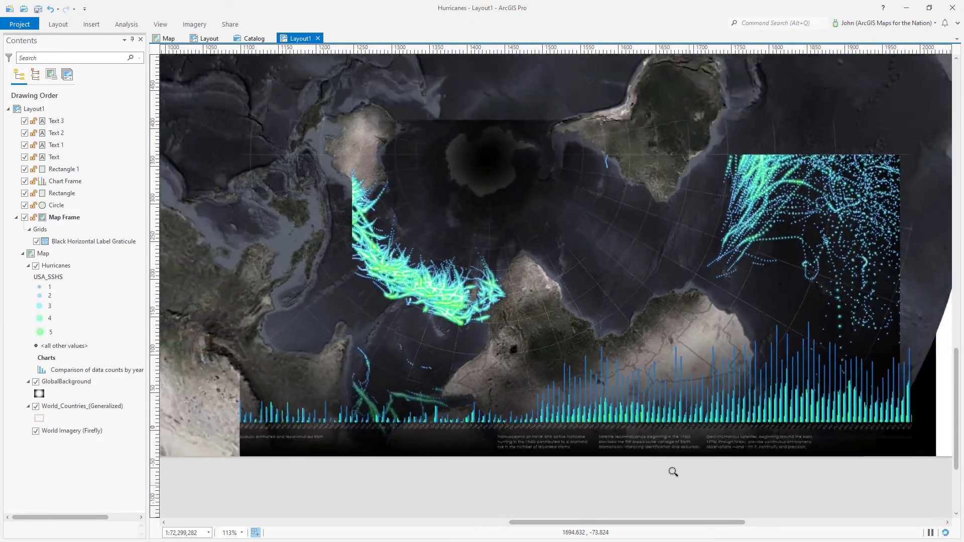
scroll(382, 121, up, 3)
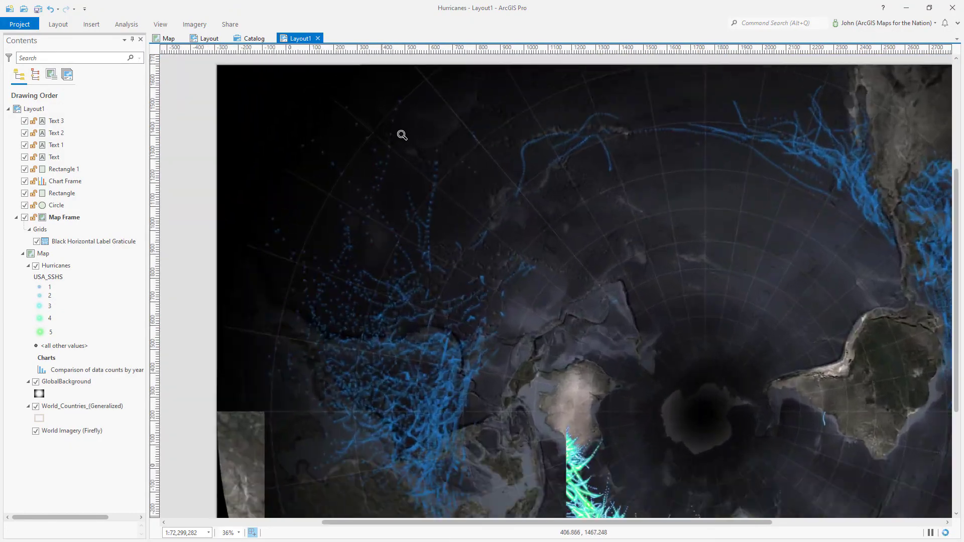
click(90, 24)
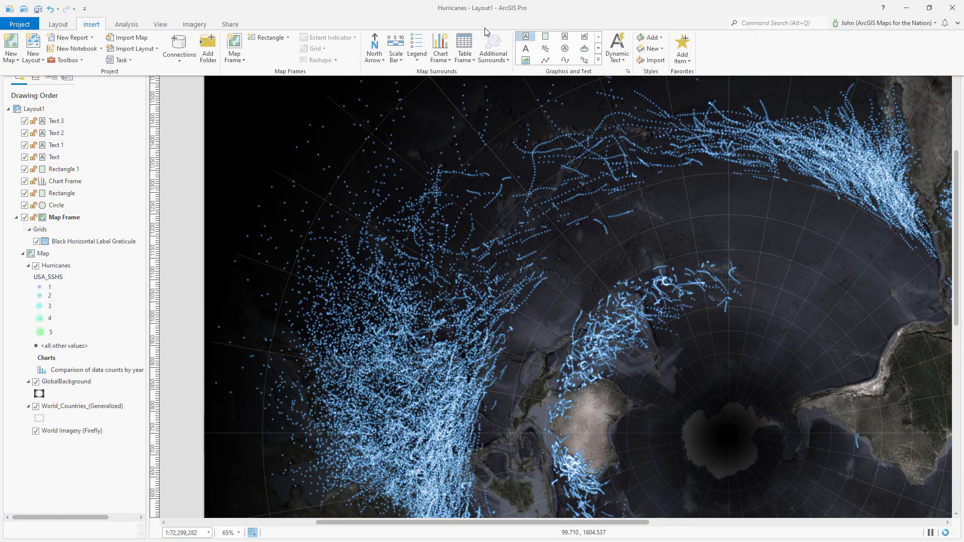
click(528, 40)
drag(219, 74, 626, 136)
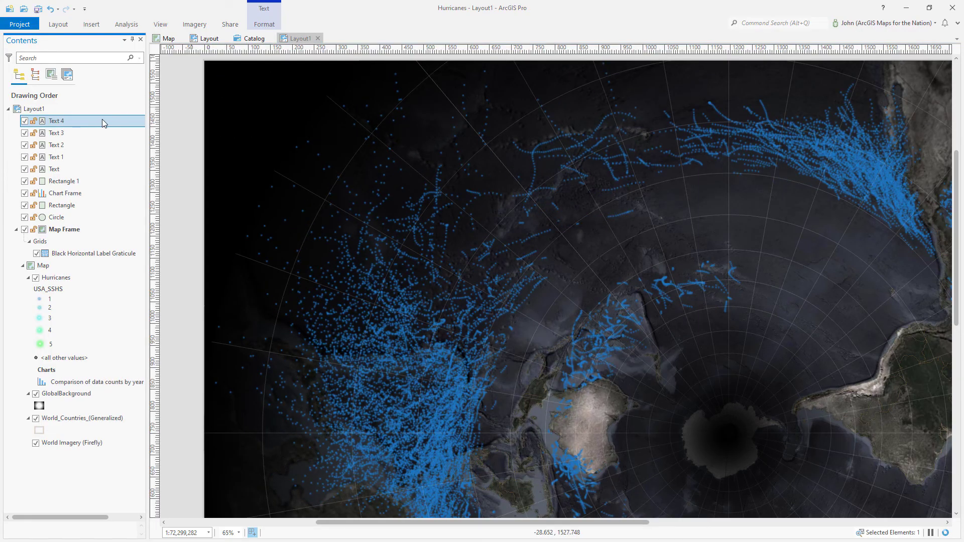
Style the 'HURRICANES SINCE 1851' title with Title Text and duplicate it with Ctrl+D
double_click(103, 123)
click(263, 26)
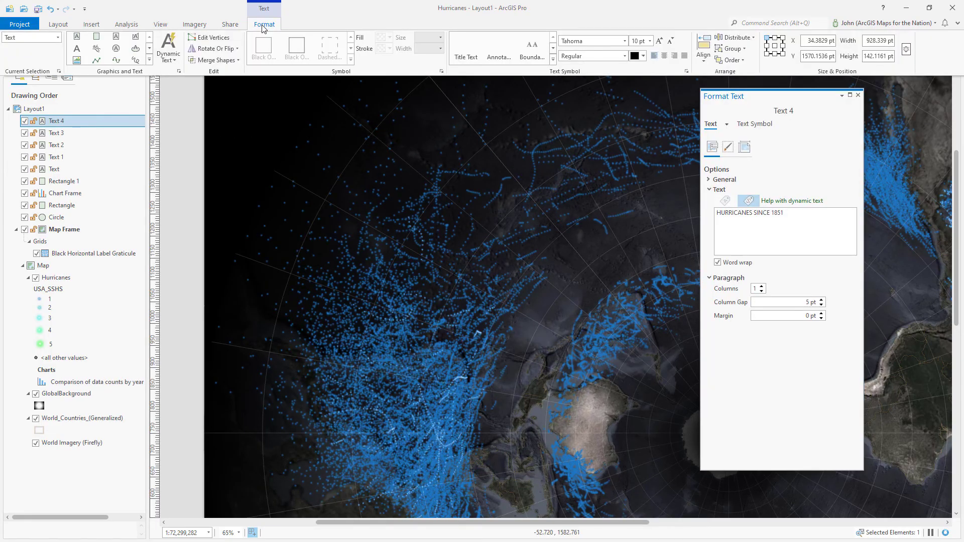
click(472, 51)
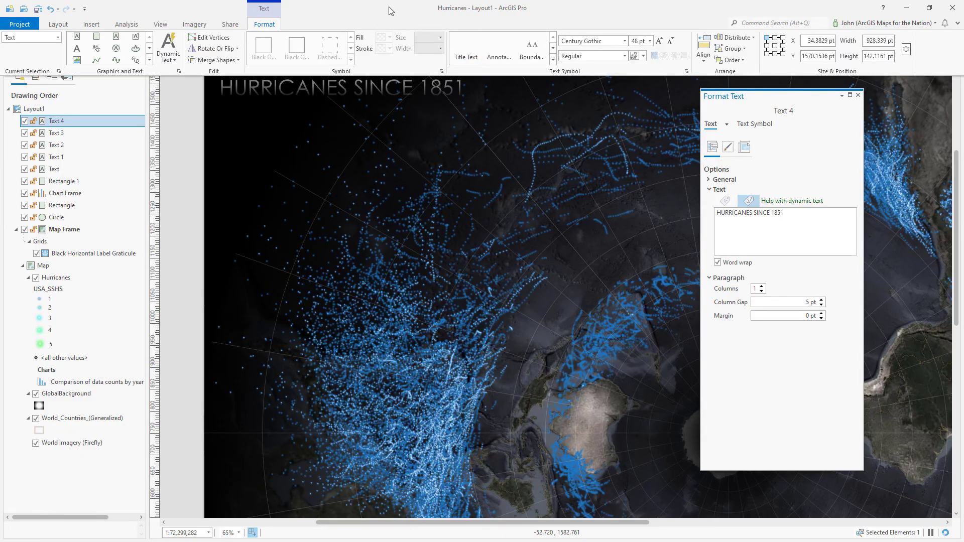
click(391, 8)
key(ctrl+d)
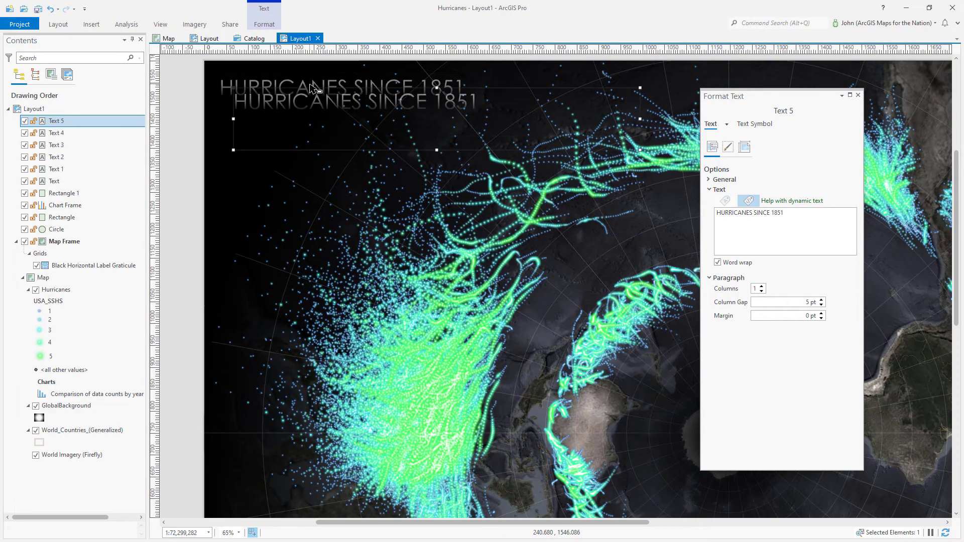
Place the duplicate title just below the original and shrink it to 9.75 pt
mouse_move(288, 115)
mouse_down()
mouse_move(295, 122)
mouse_move(275, 115)
mouse_up()
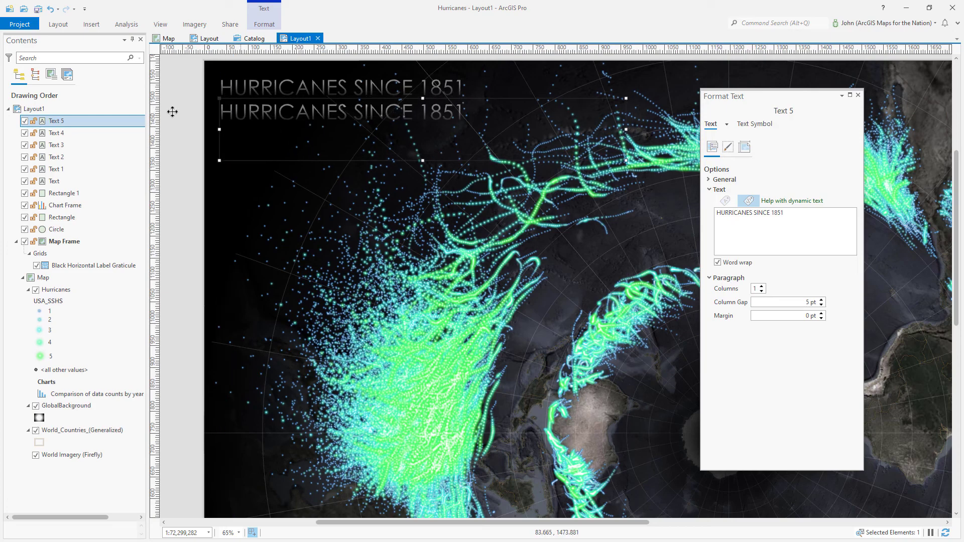
click(755, 124)
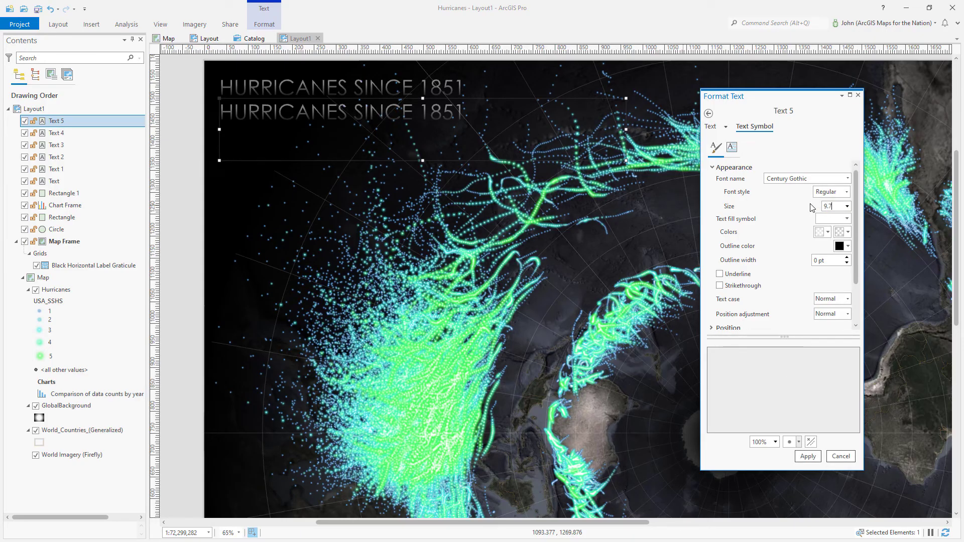
click(808, 456)
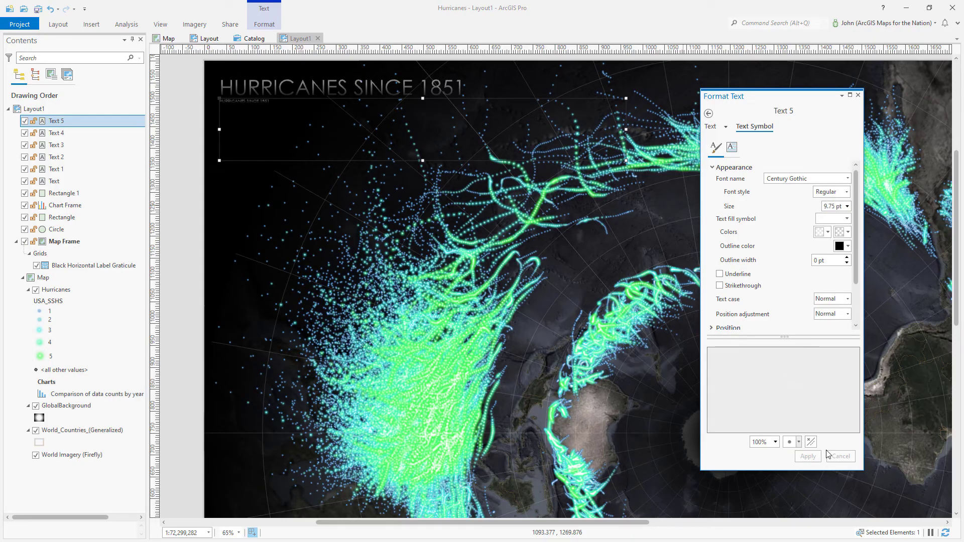
Replace its text with the Saffir-Simpson scale and NOAA data credit, aligned under the title
click(710, 126)
drag(791, 213, 680, 215)
key(ctrl+v)
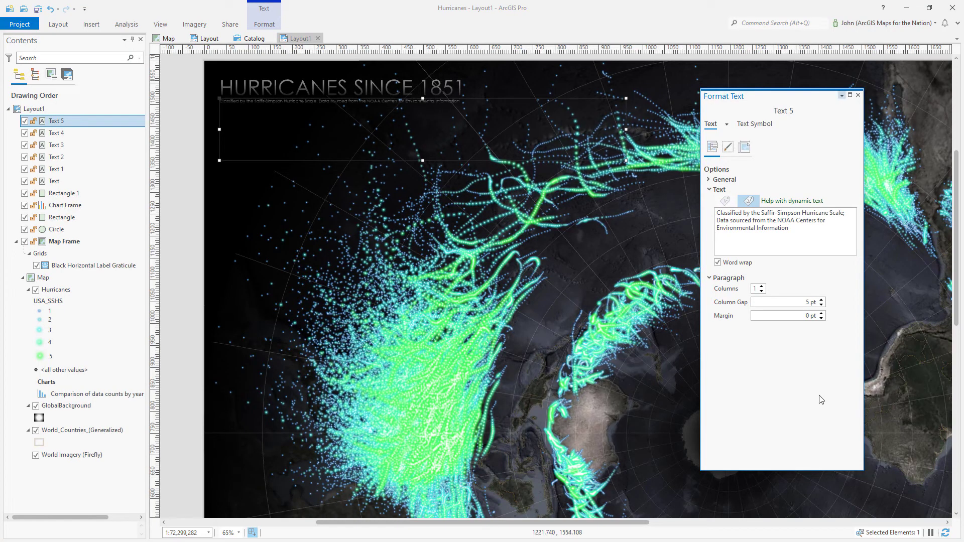
click(858, 95)
scroll(270, 76, up, 6)
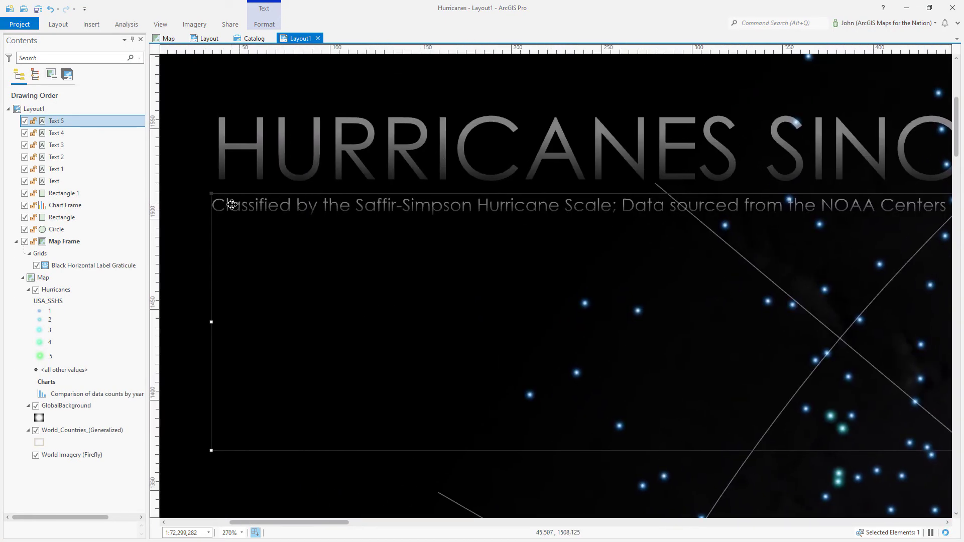
drag(232, 205, 239, 204)
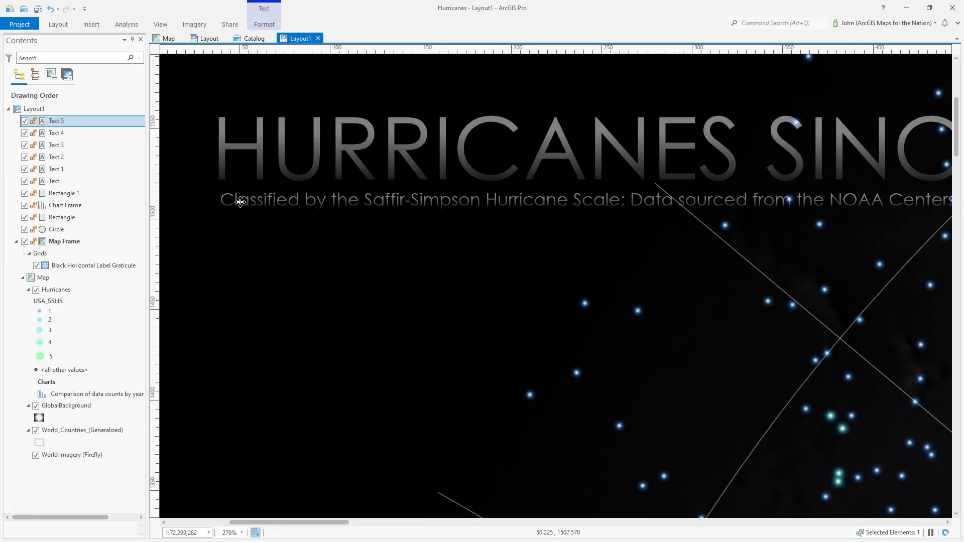
scroll(239, 256, down, 6)
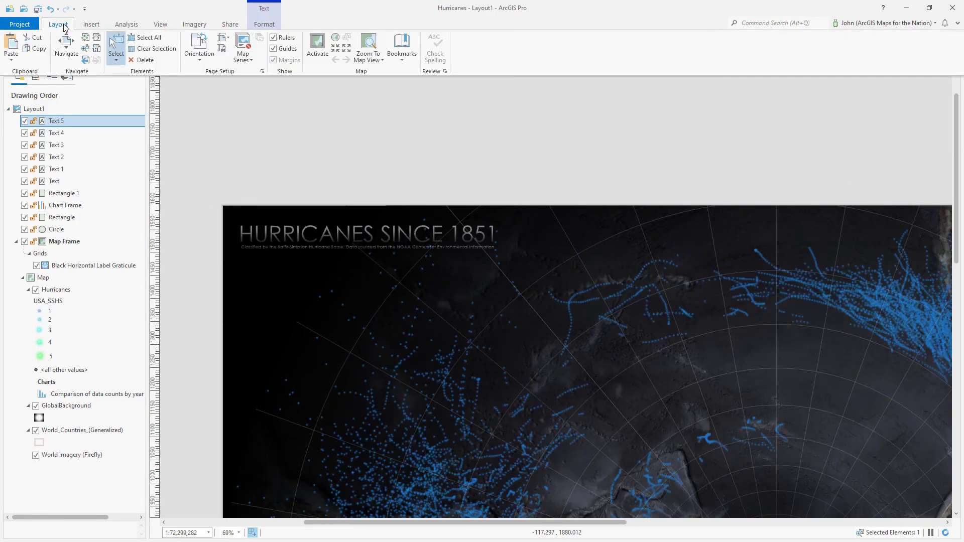
scroll(211, 115, down, 3)
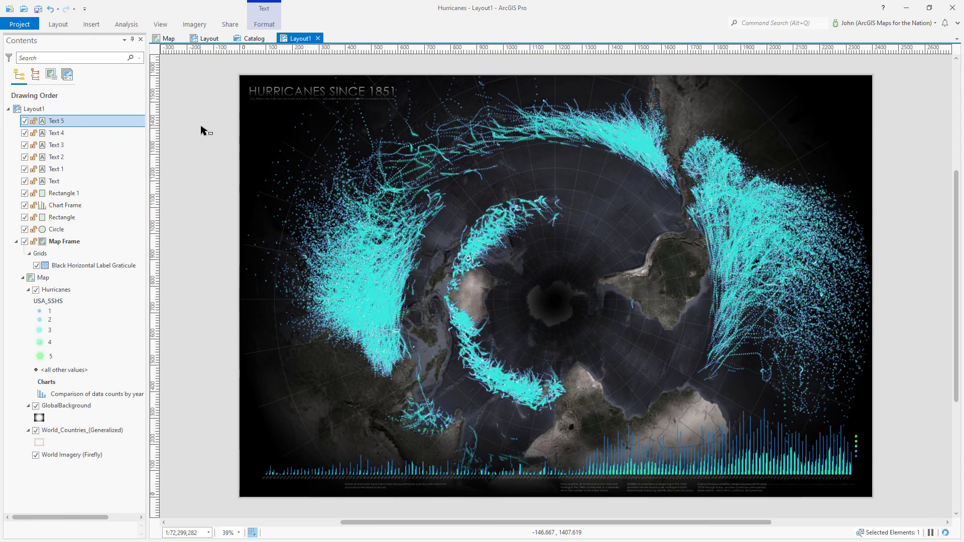
click(201, 131)
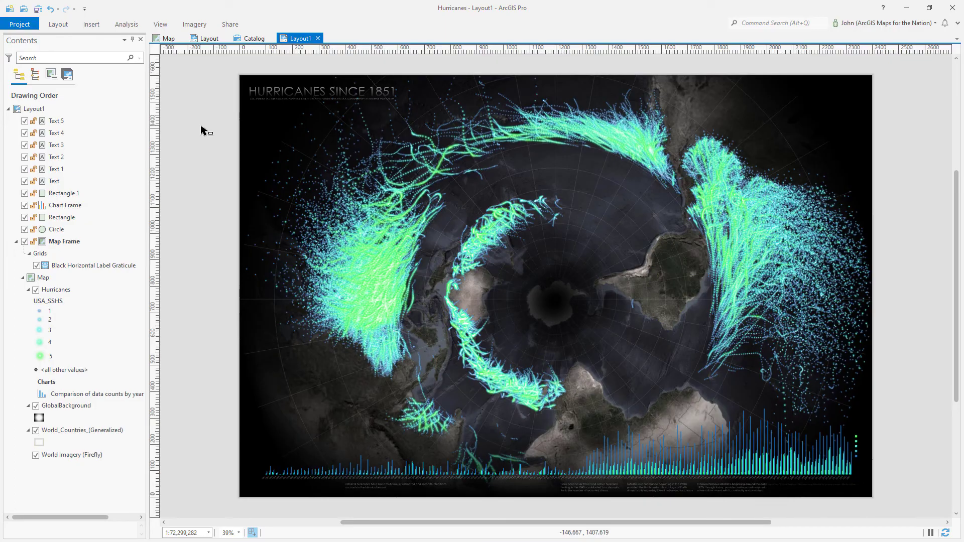